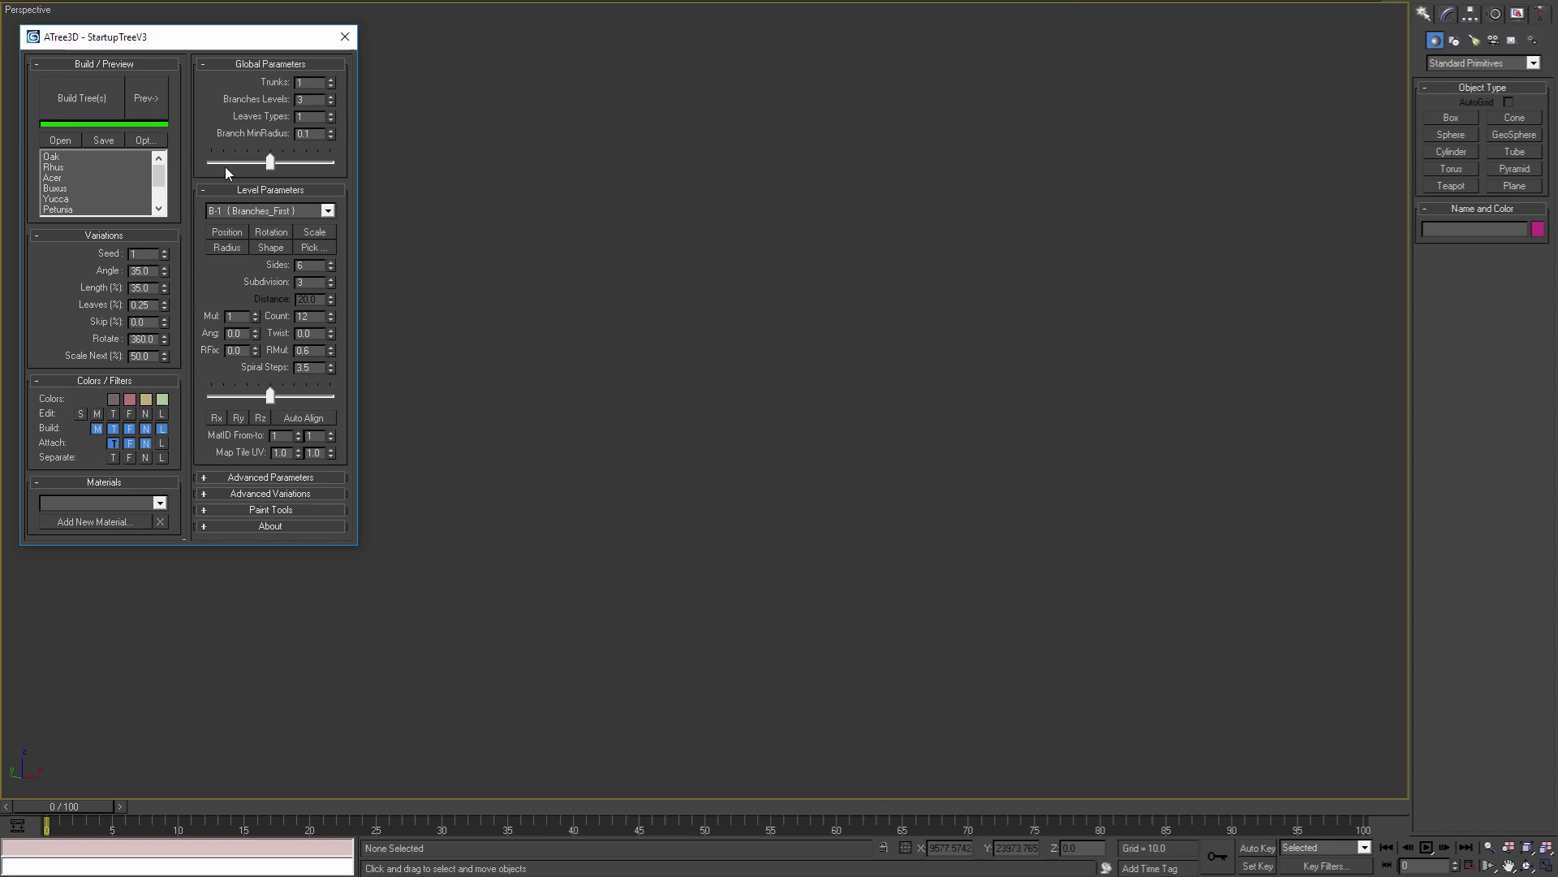
Place a tree preview in the viewport, switch it to the Oak preset and frame it.
{"action": "left_click", "coordinate": [147, 99]}
{"action": "left_click", "coordinate": [938, 733]}
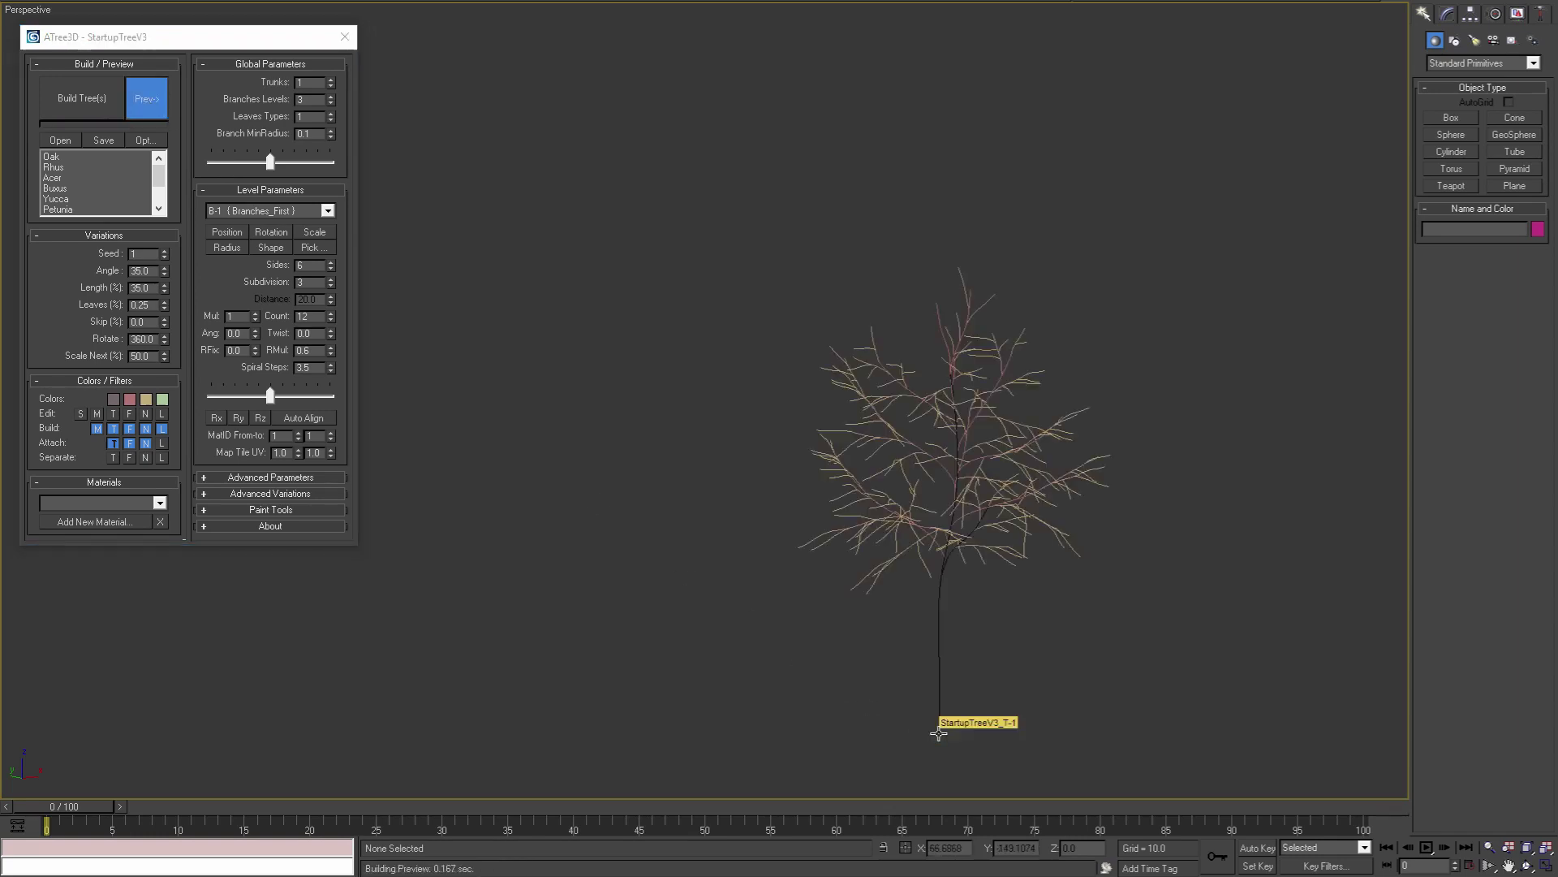
{"action": "left_click", "coordinate": [56, 156]}
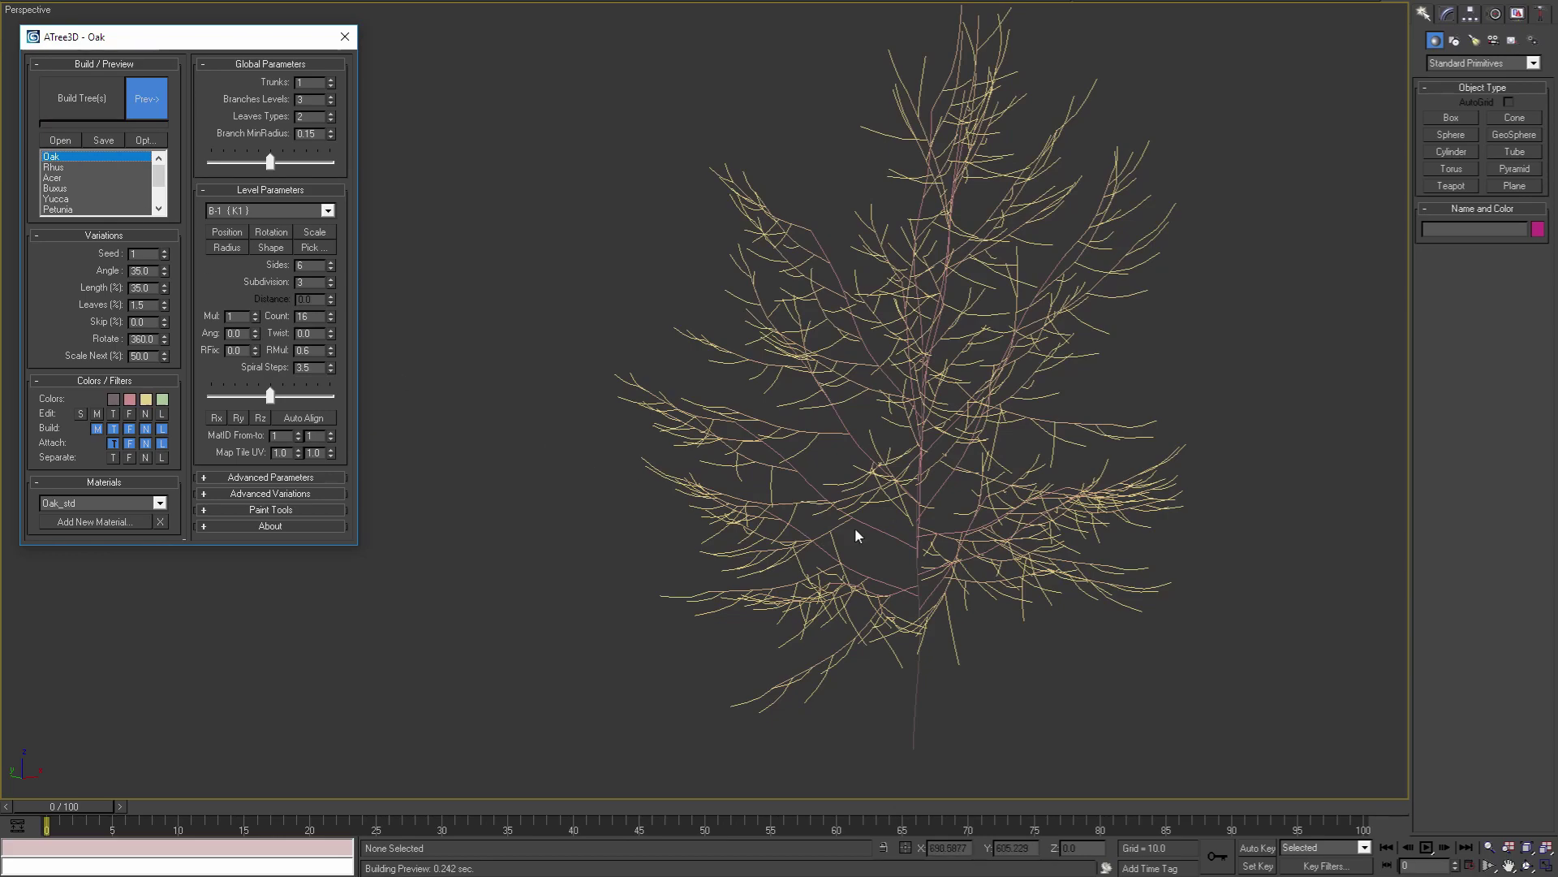
{"action": "middle_click_drag", "start_coordinate": [950, 532], "coordinate": [948, 572]}
{"action": "scroll", "coordinate": [948, 572], "scroll_direction": "down", "scroll_amount": 2}
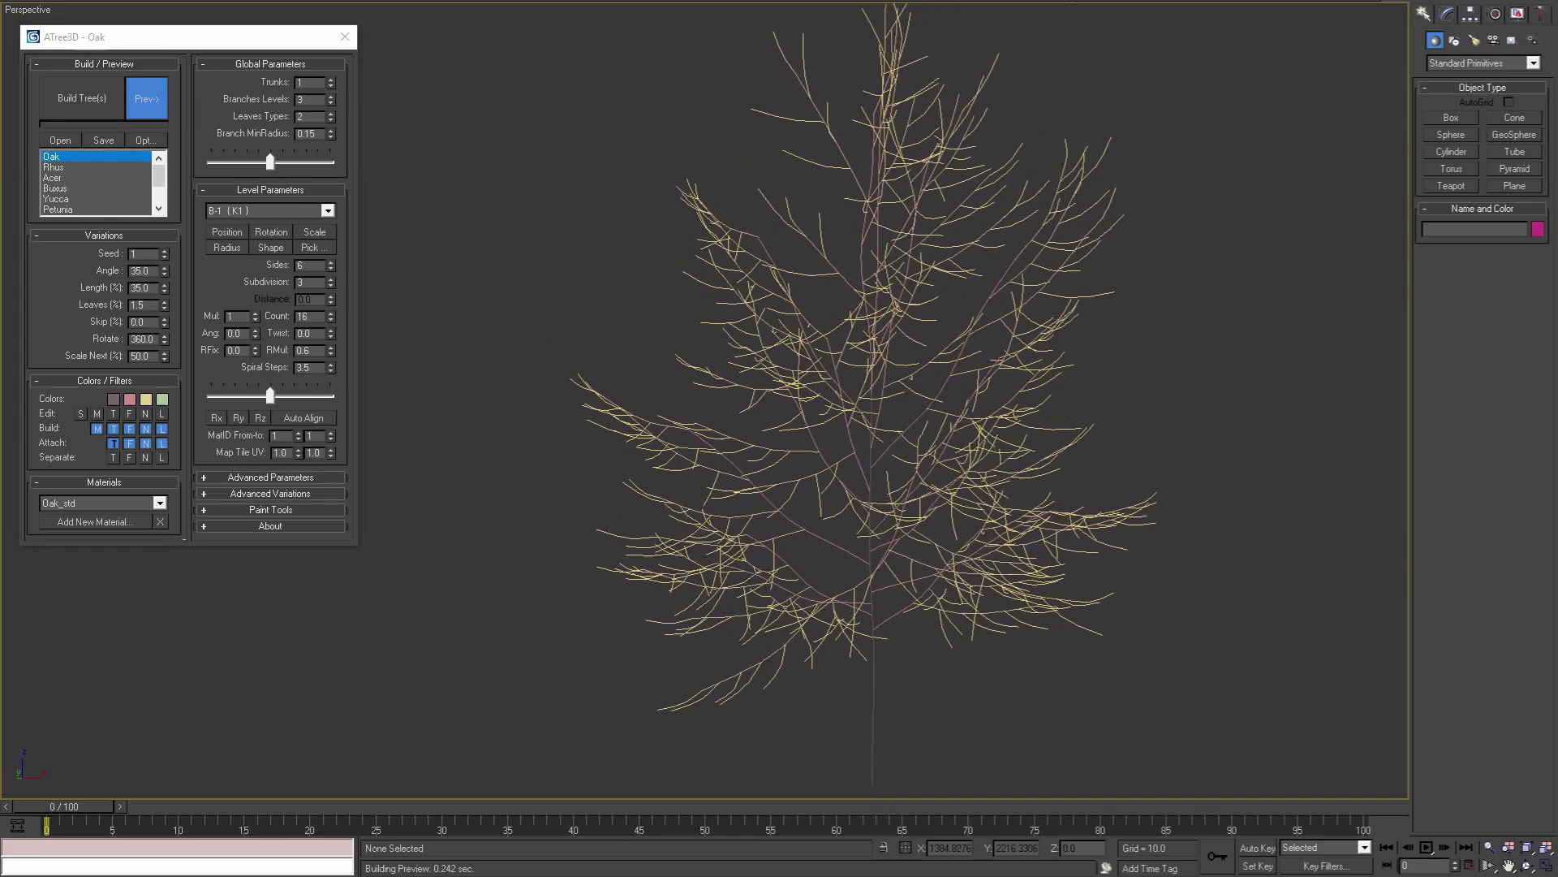
{"action": "middle_click_drag", "start_coordinate": [903, 744], "coordinate": [887, 708]}
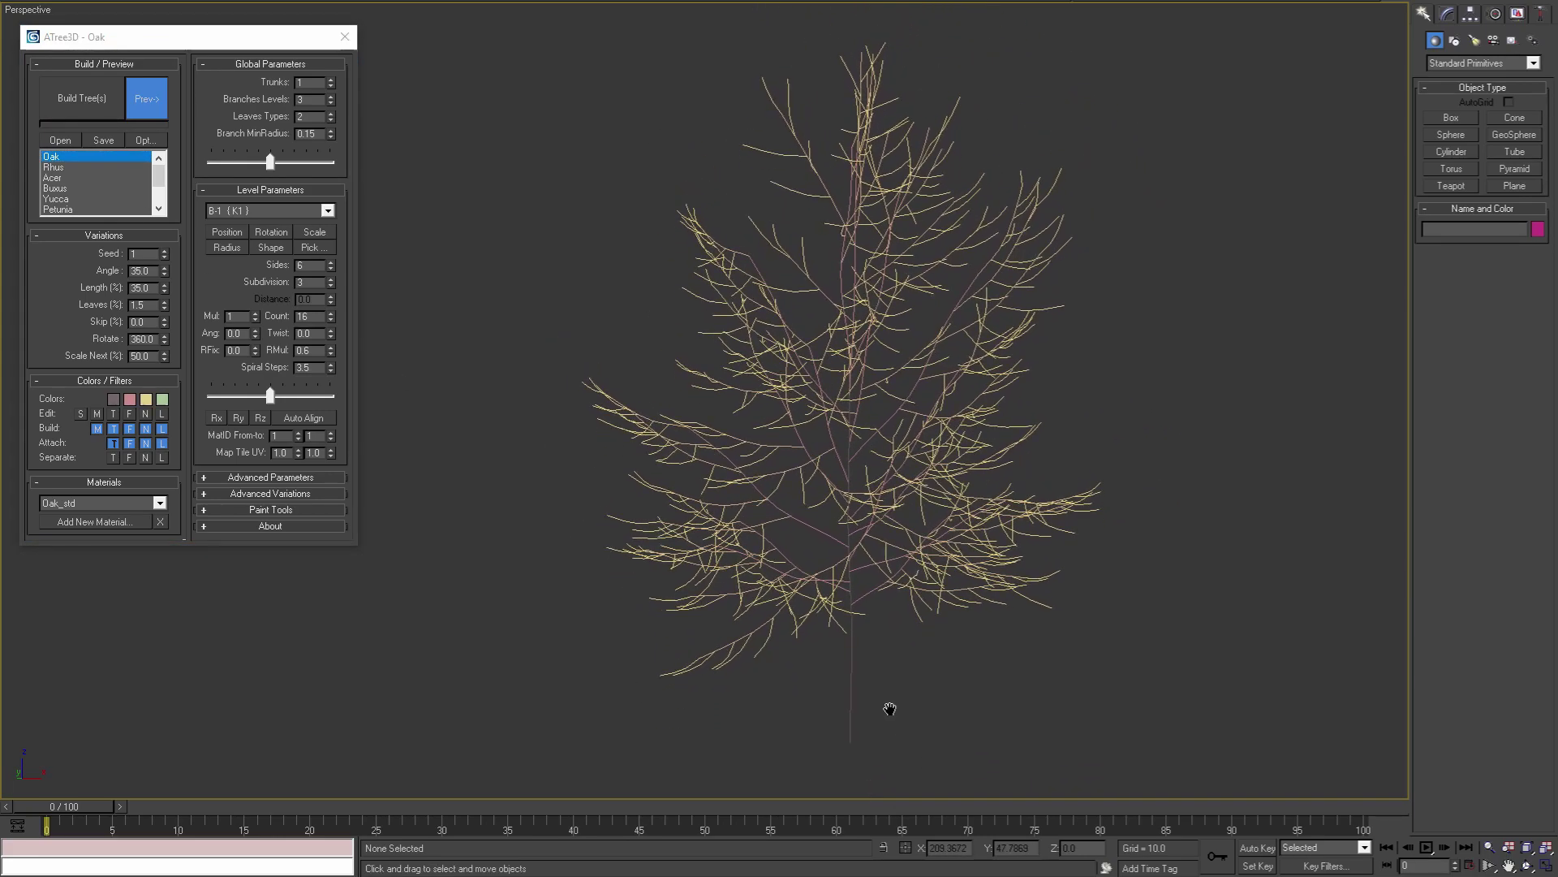
Enable Separate T, F, N and L so trunk, branches and leaves become separate objects.
{"action": "left_click", "coordinate": [112, 458]}
{"action": "left_click", "coordinate": [129, 457]}
{"action": "left_click", "coordinate": [146, 459]}
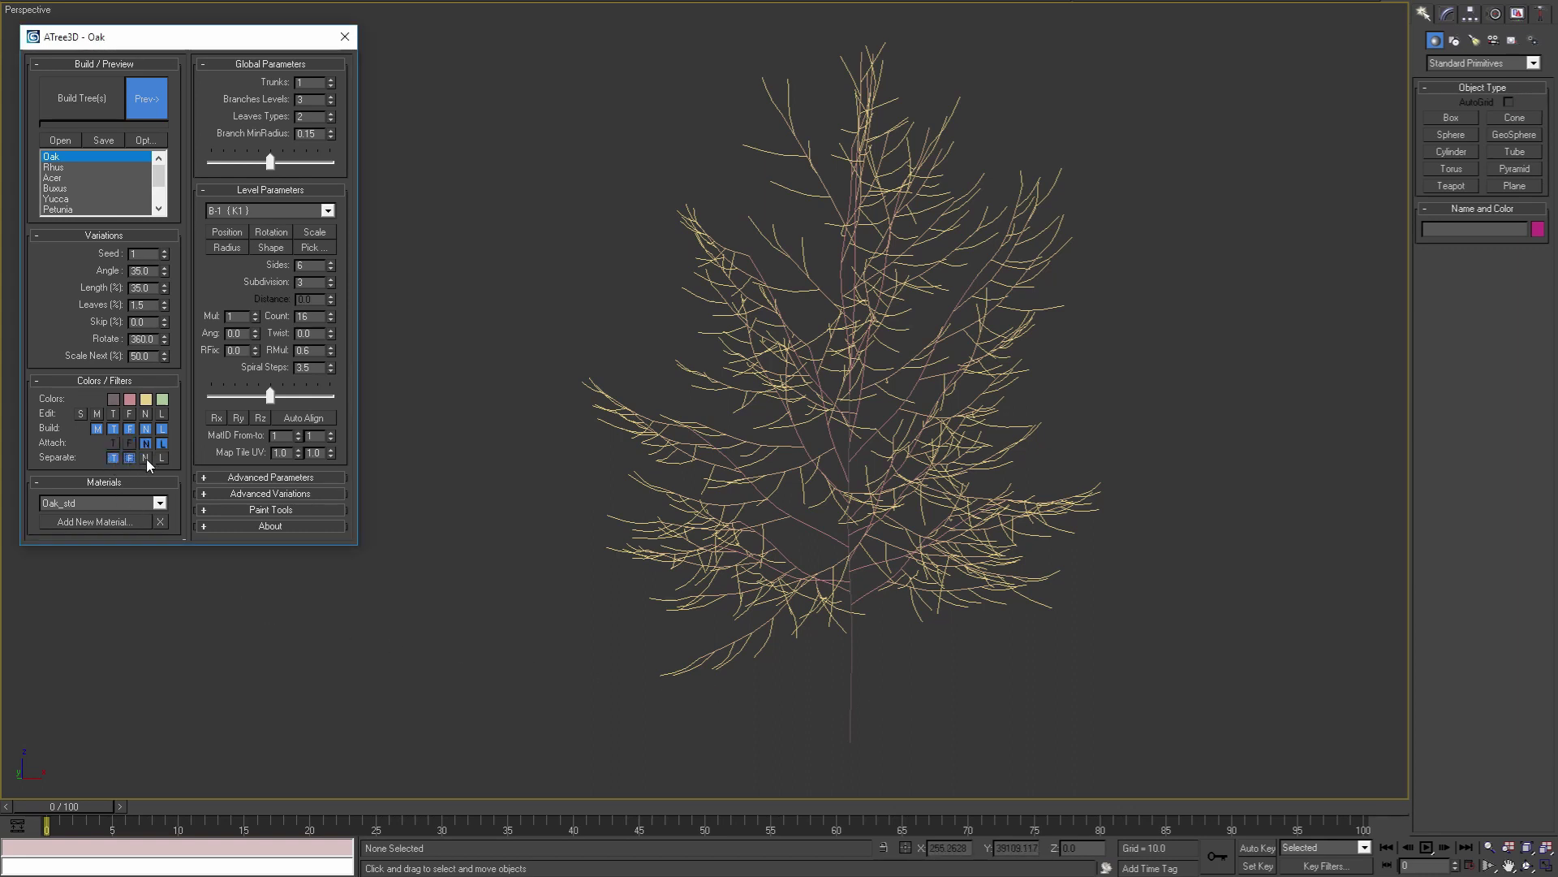
{"action": "left_click", "coordinate": [162, 458]}
Build the Oak tree, then select its trunk, a branch and the lower-left leaf cluster.
{"action": "left_click", "coordinate": [95, 99]}
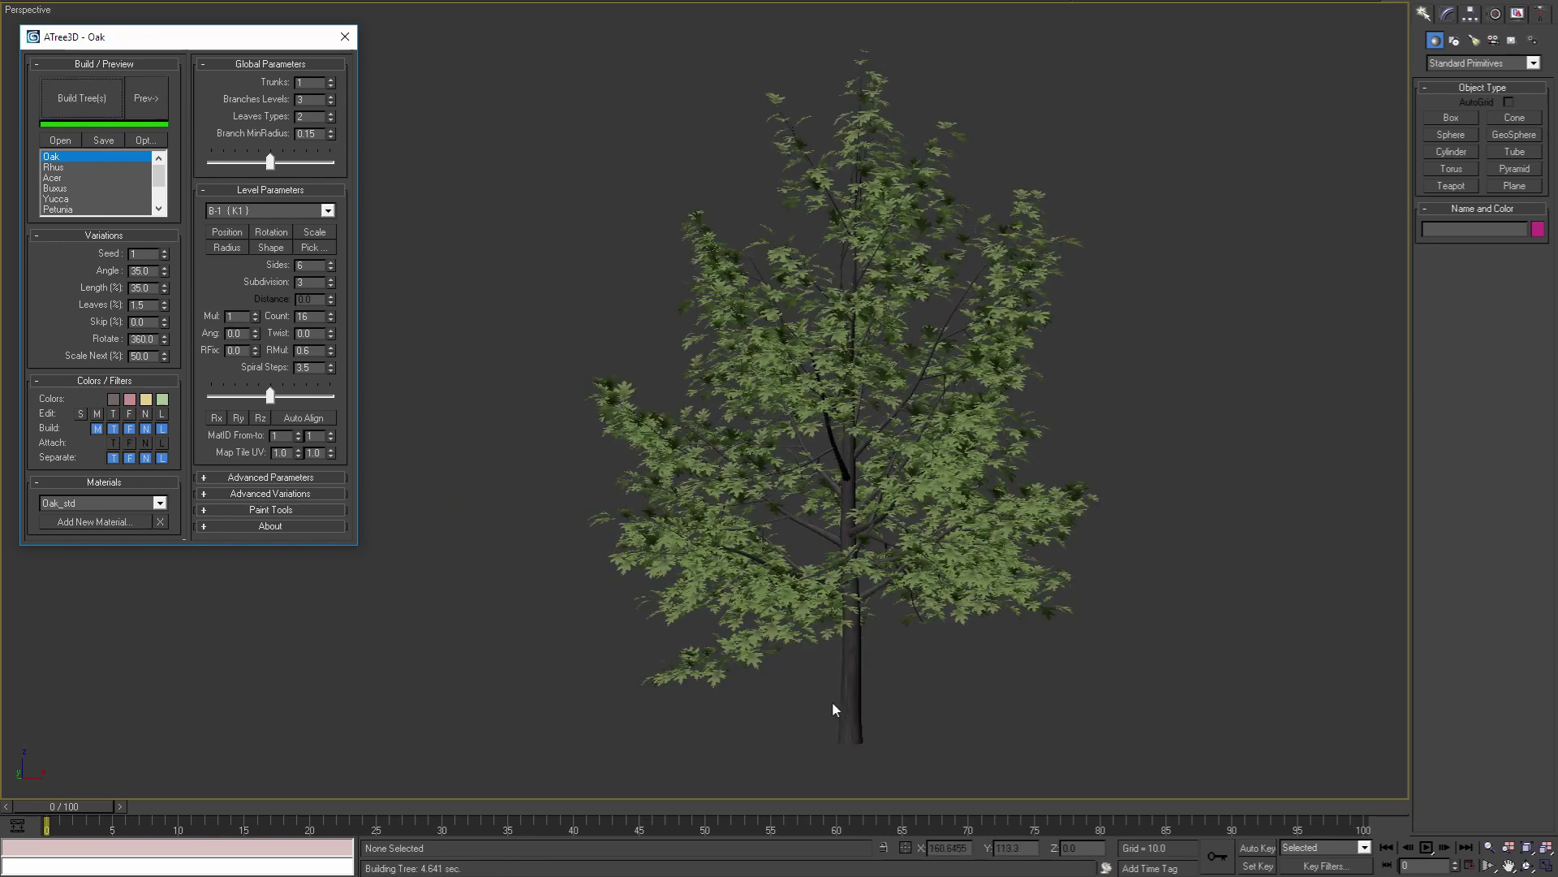
{"action": "left_click", "coordinate": [836, 705]}
{"action": "left_click", "coordinate": [782, 544]}
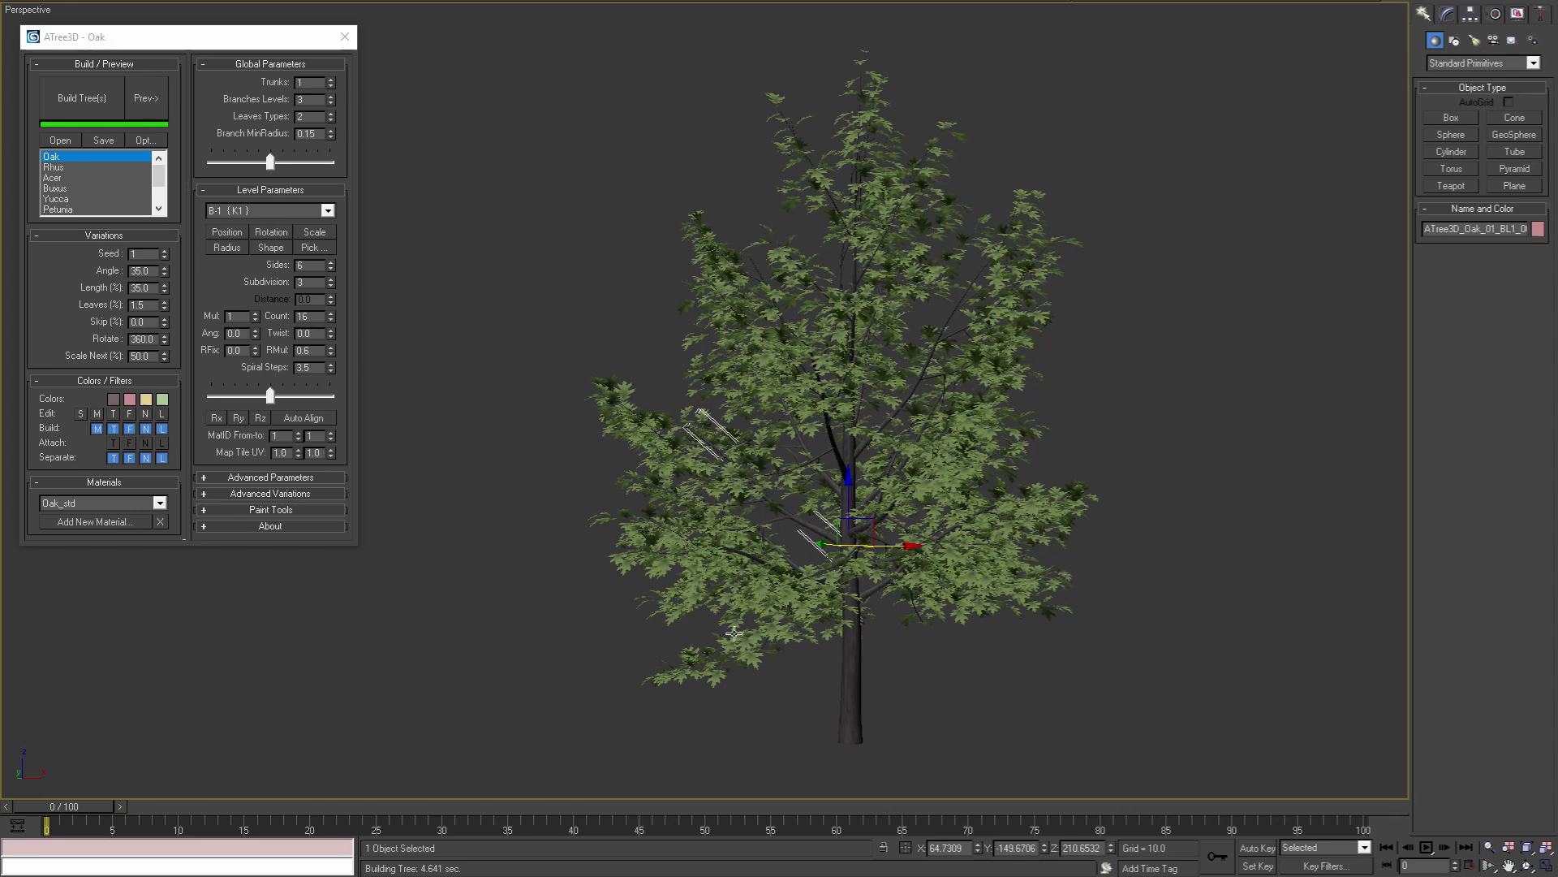
{"action": "left_click_drag", "start_coordinate": [735, 707], "coordinate": [557, 572]}
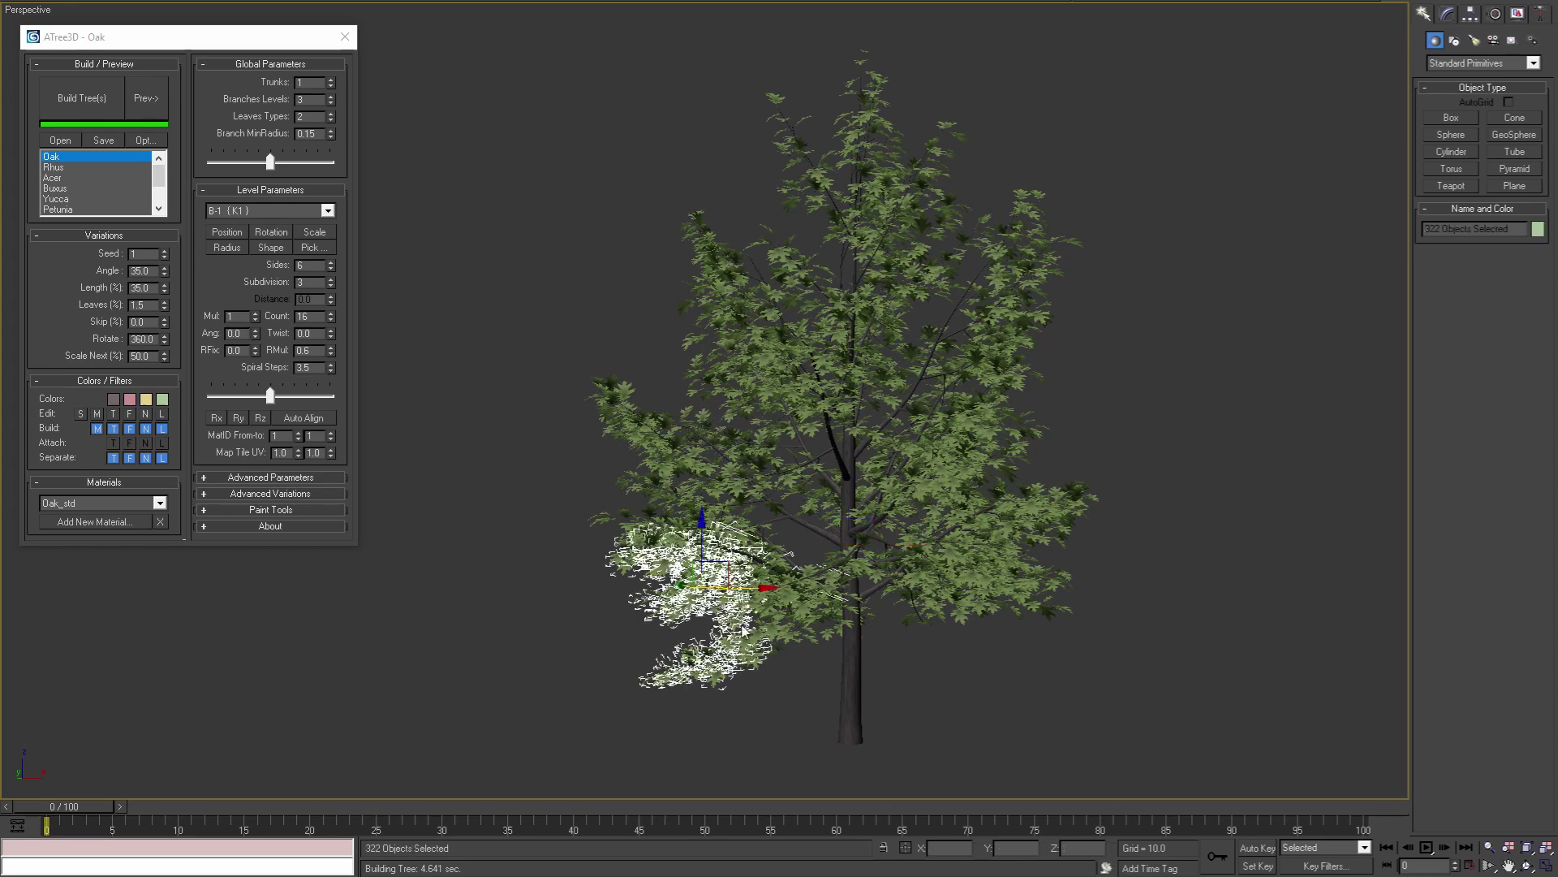
Delete the selected leaf cluster and select the oak's trunk.
{"action": "key", "text": "Delete"}
{"action": "middle_click_drag", "start_coordinate": [845, 677], "coordinate": [831, 689]}
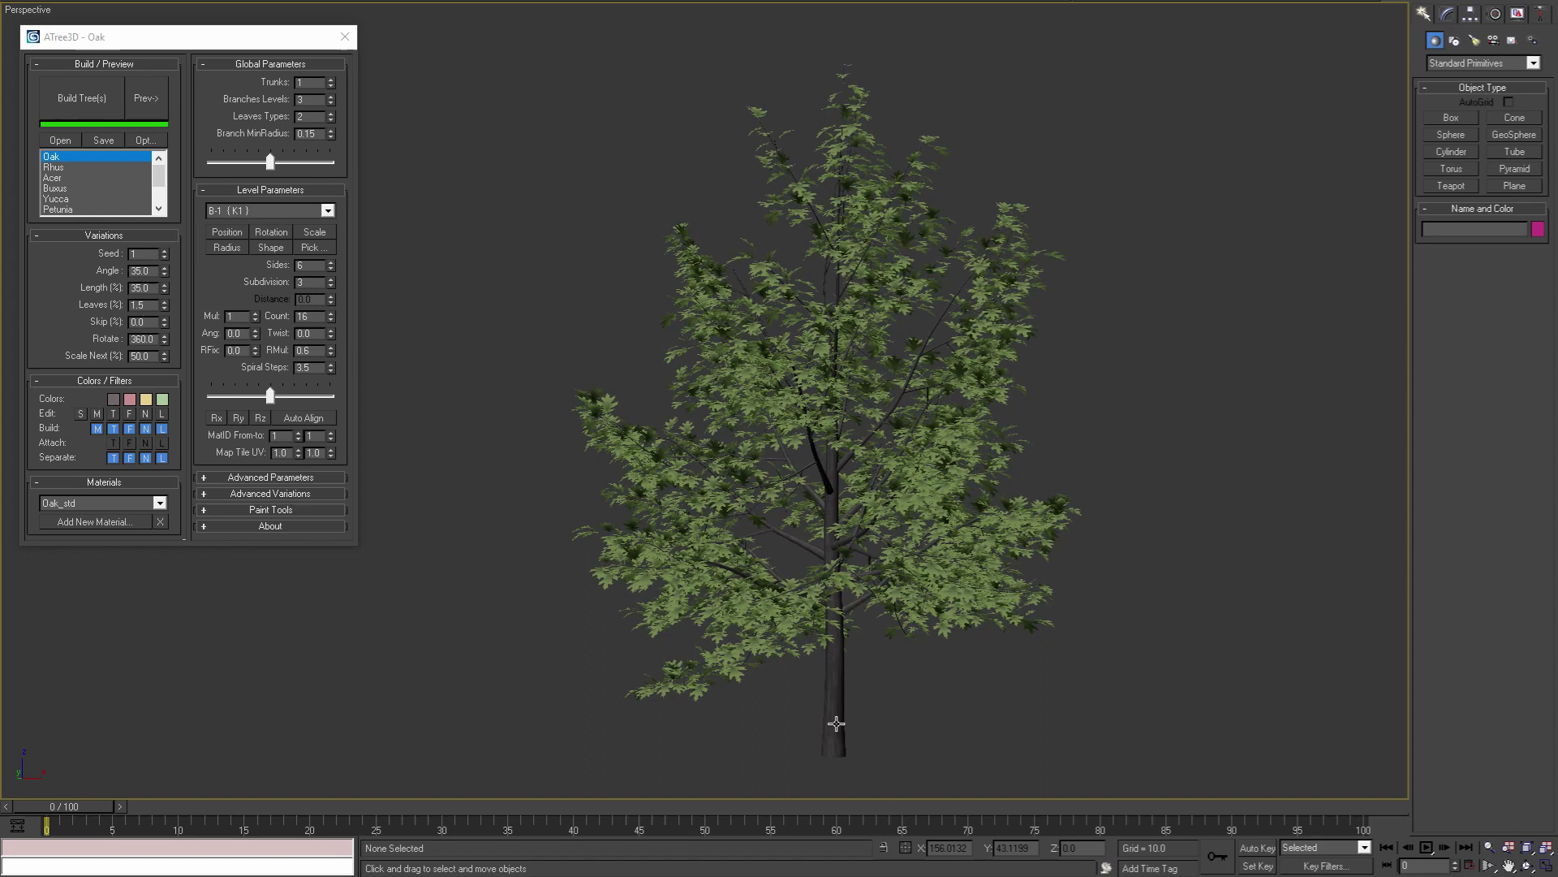
{"action": "left_click", "coordinate": [831, 724]}
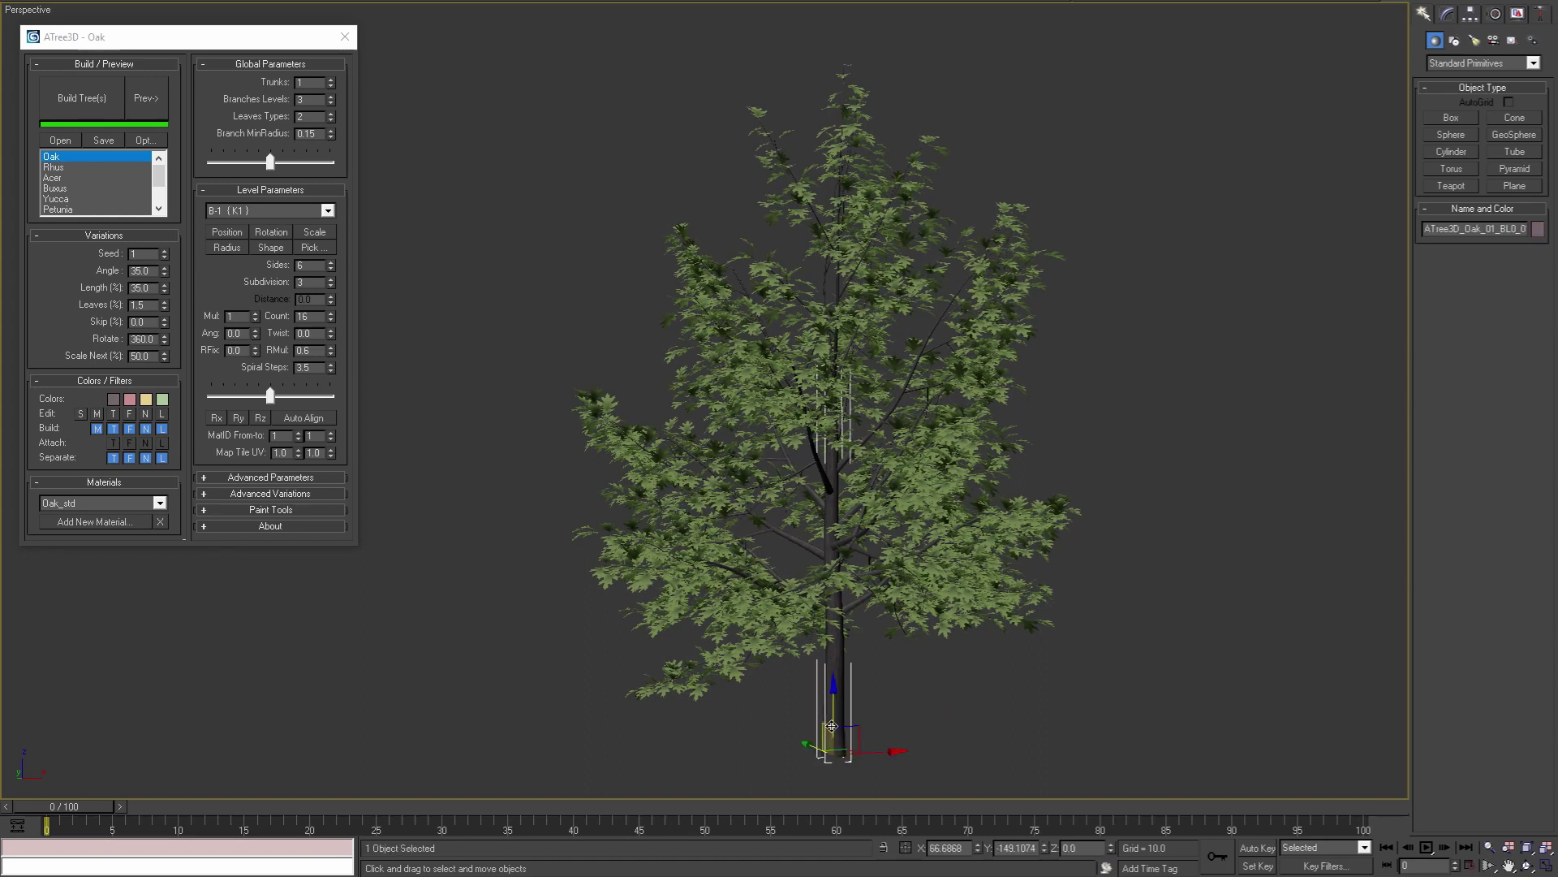
In the Modify panel, collapse Selection and Edit Geometry, rebuild the leafy tree, and reveal growth and wind settings.
{"action": "left_click", "coordinate": [1445, 12]}
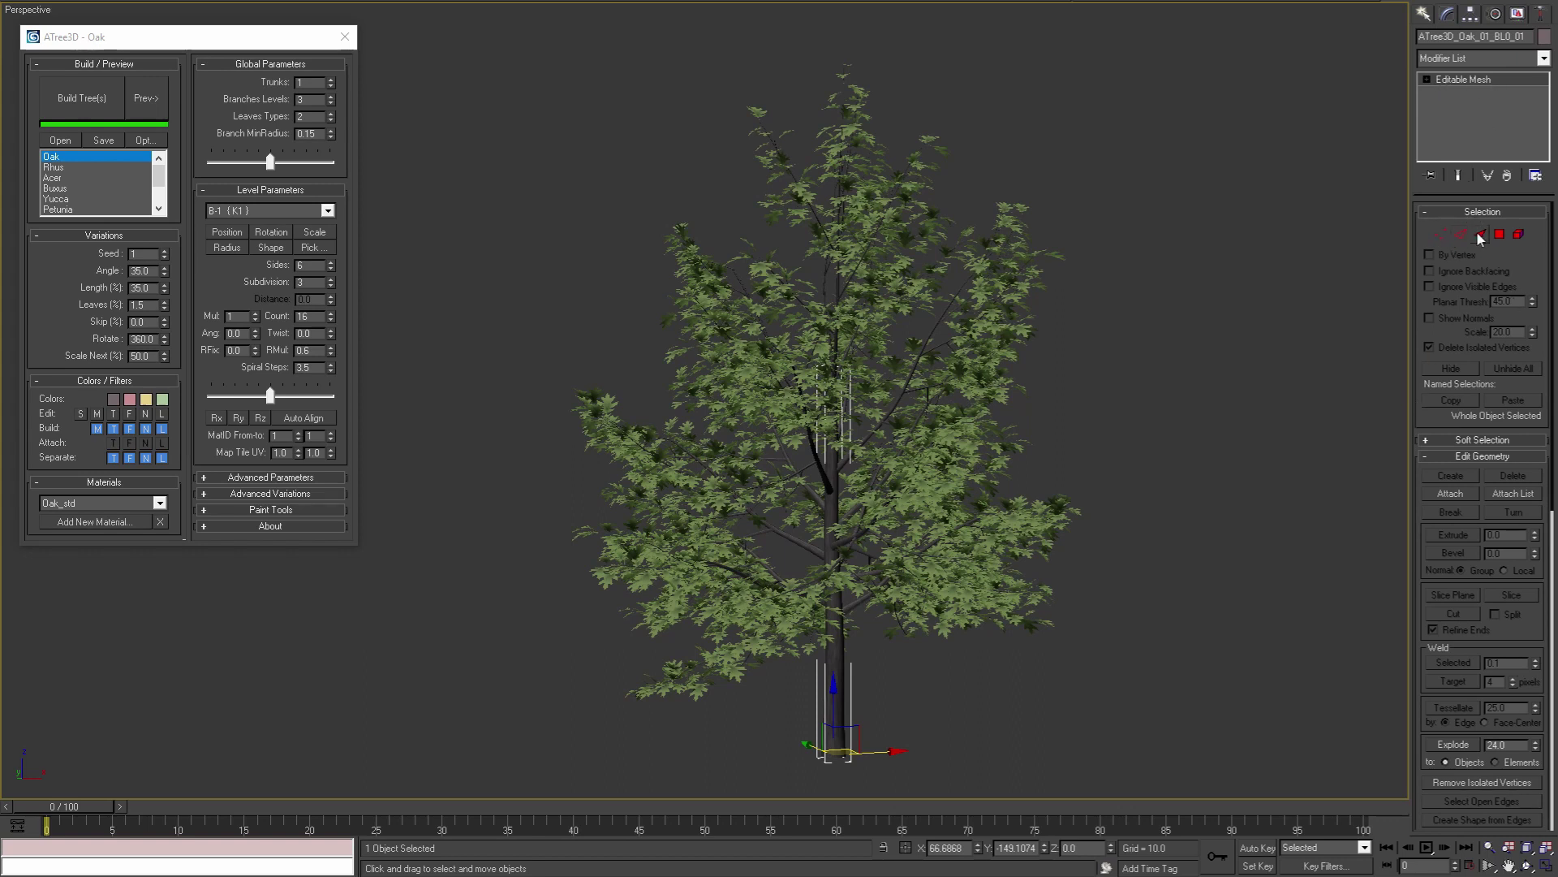
{"action": "left_click", "coordinate": [1455, 212]}
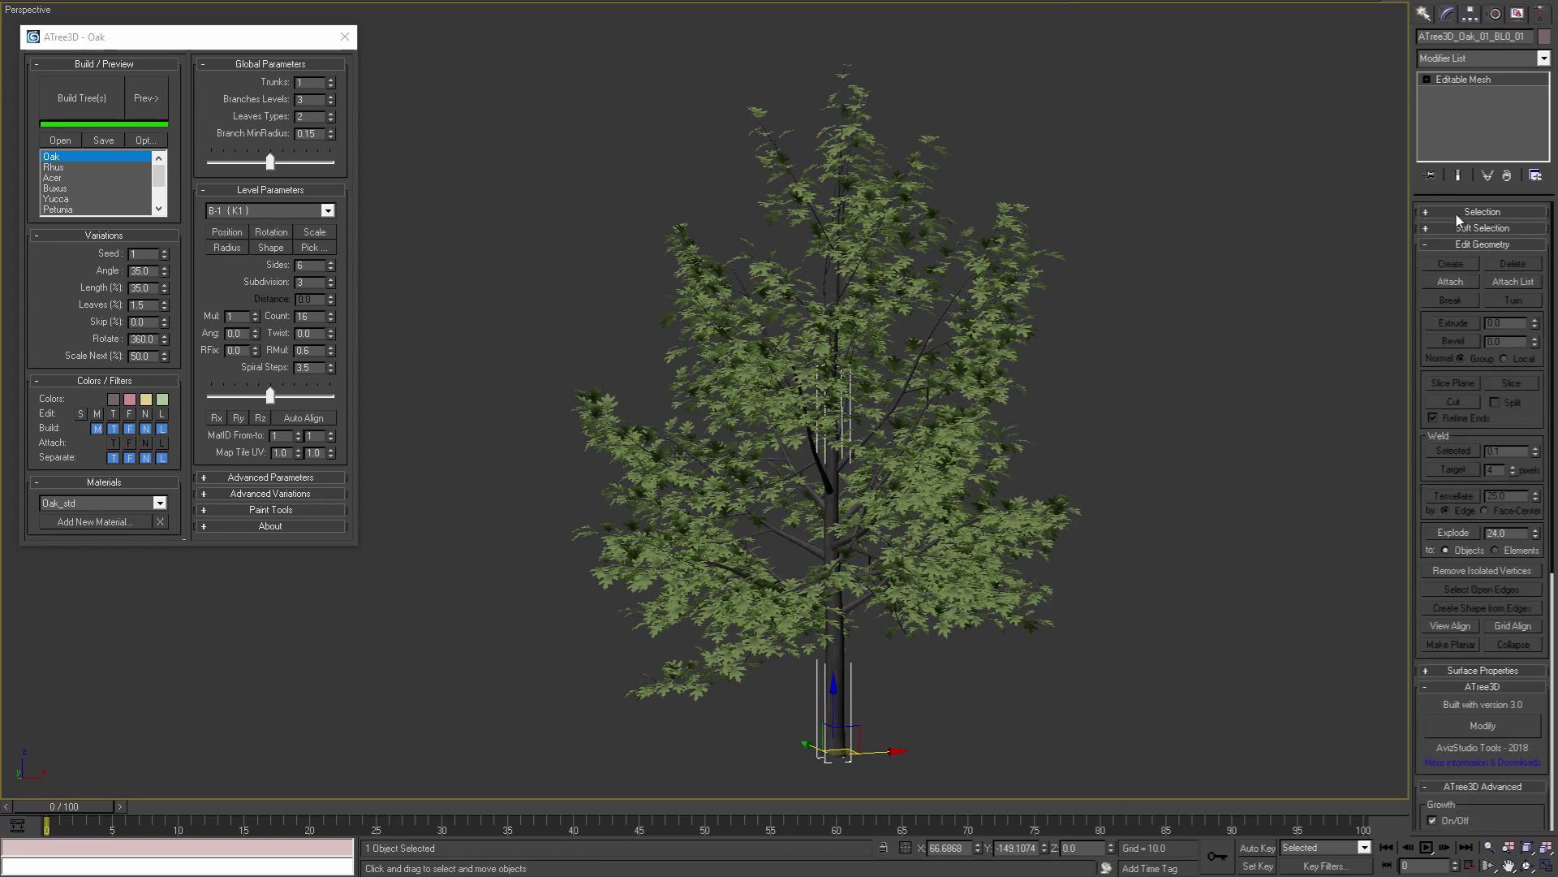
{"action": "left_click", "coordinate": [1450, 245]}
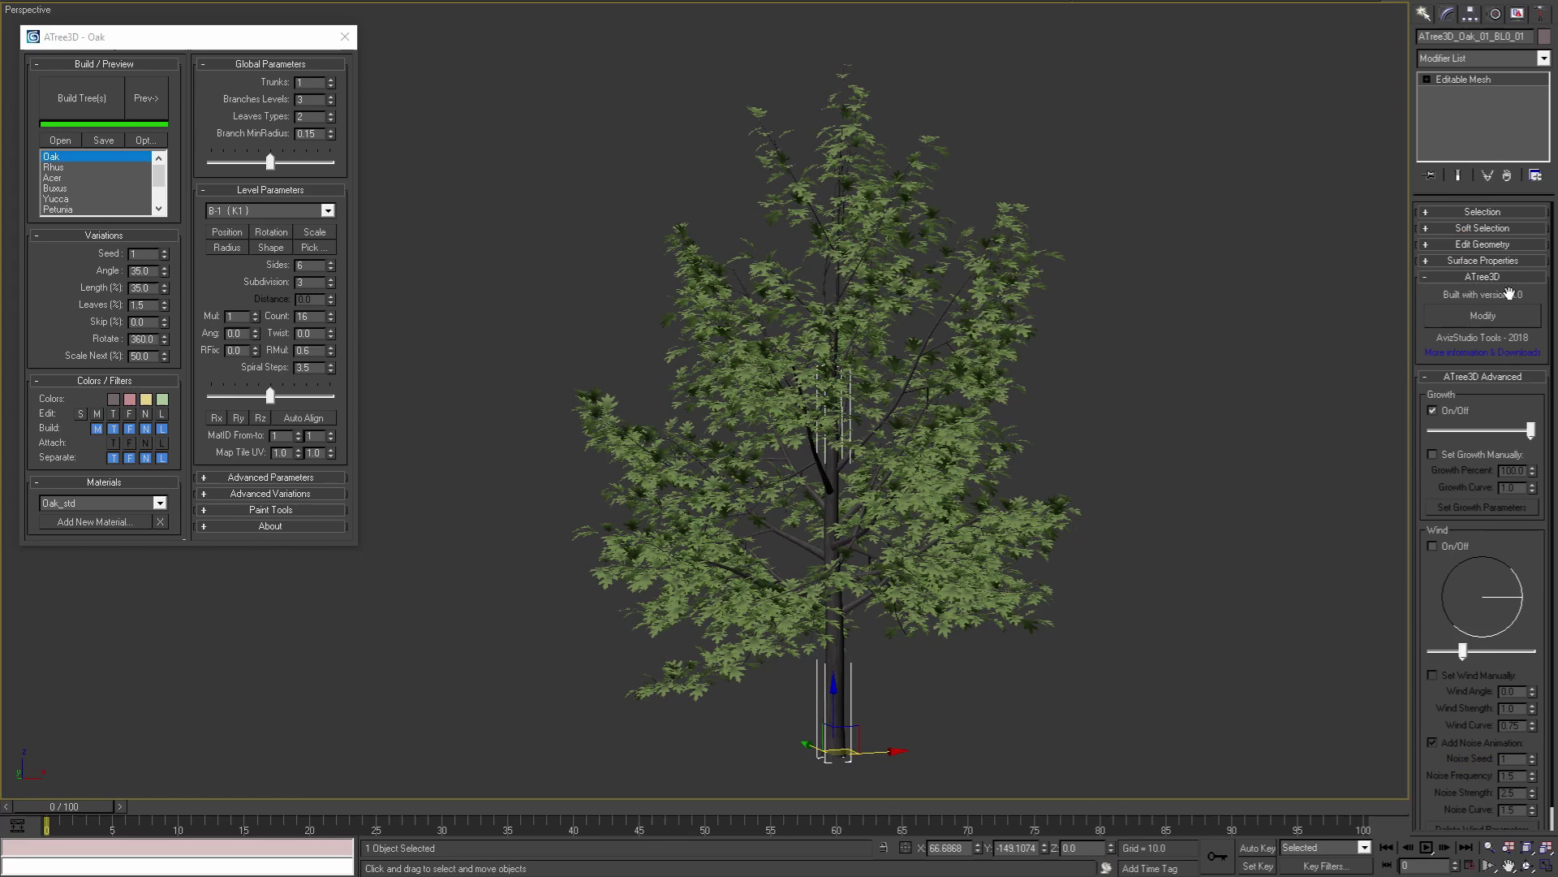
{"action": "left_click", "coordinate": [1482, 319]}
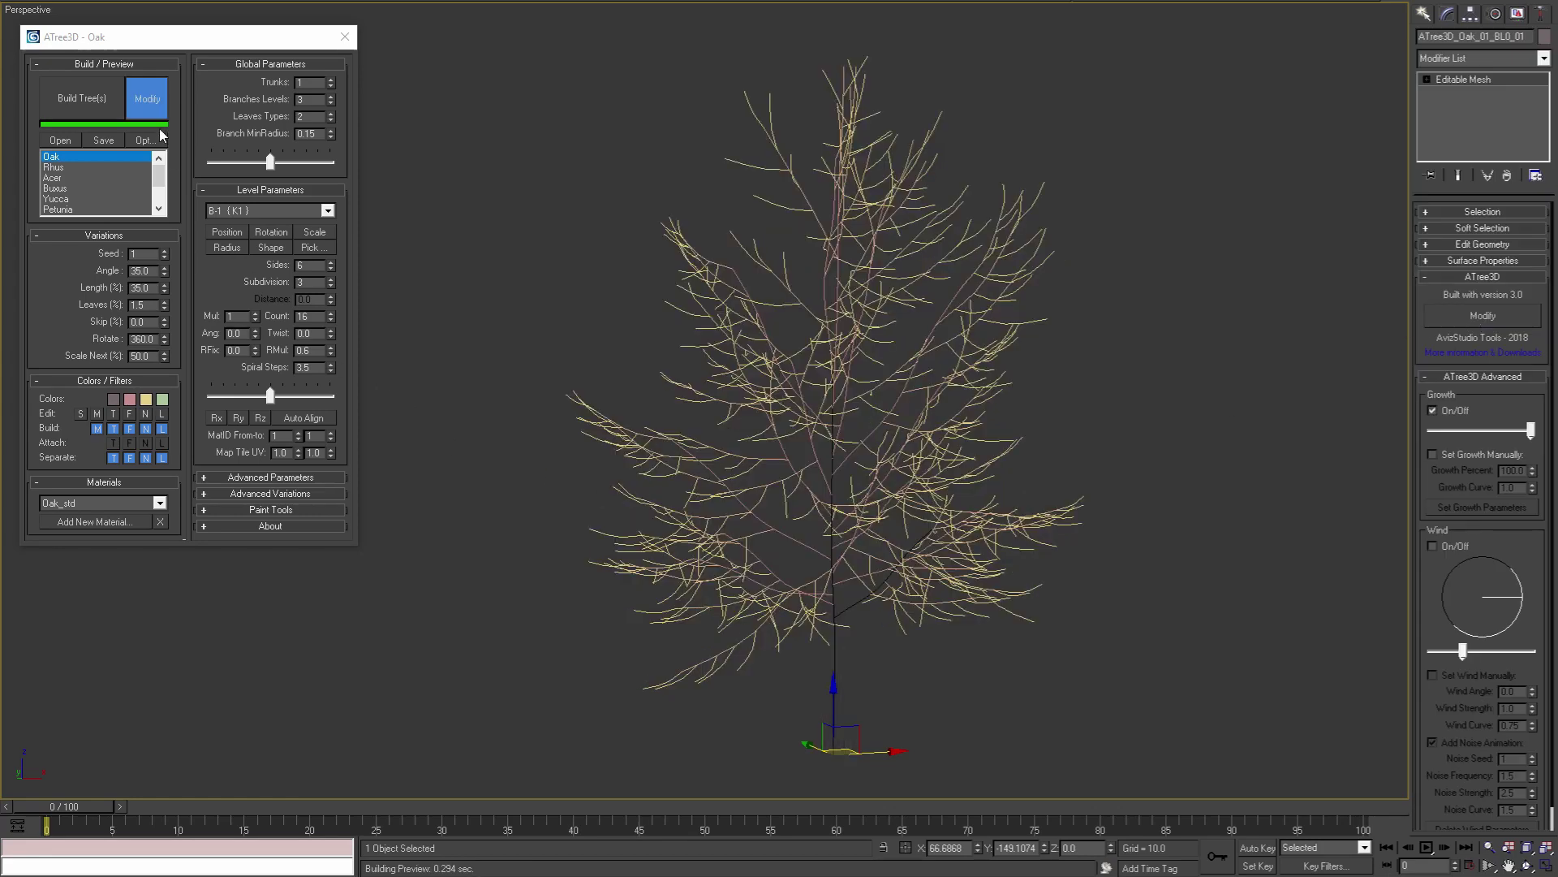
{"action": "left_click", "coordinate": [153, 102]}
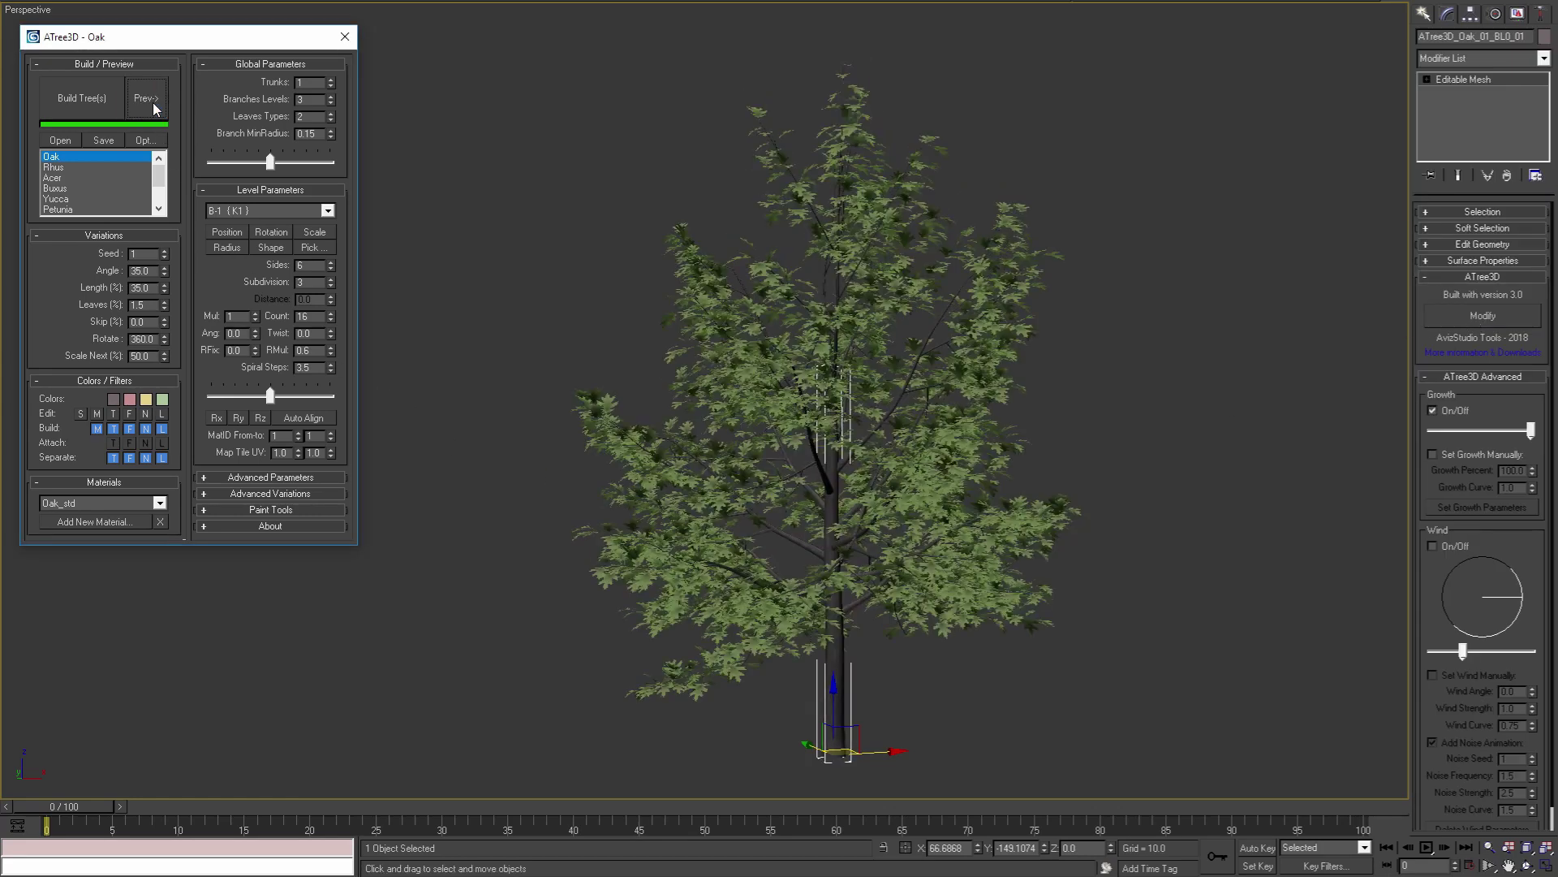
{"action": "left_click", "coordinate": [1490, 276]}
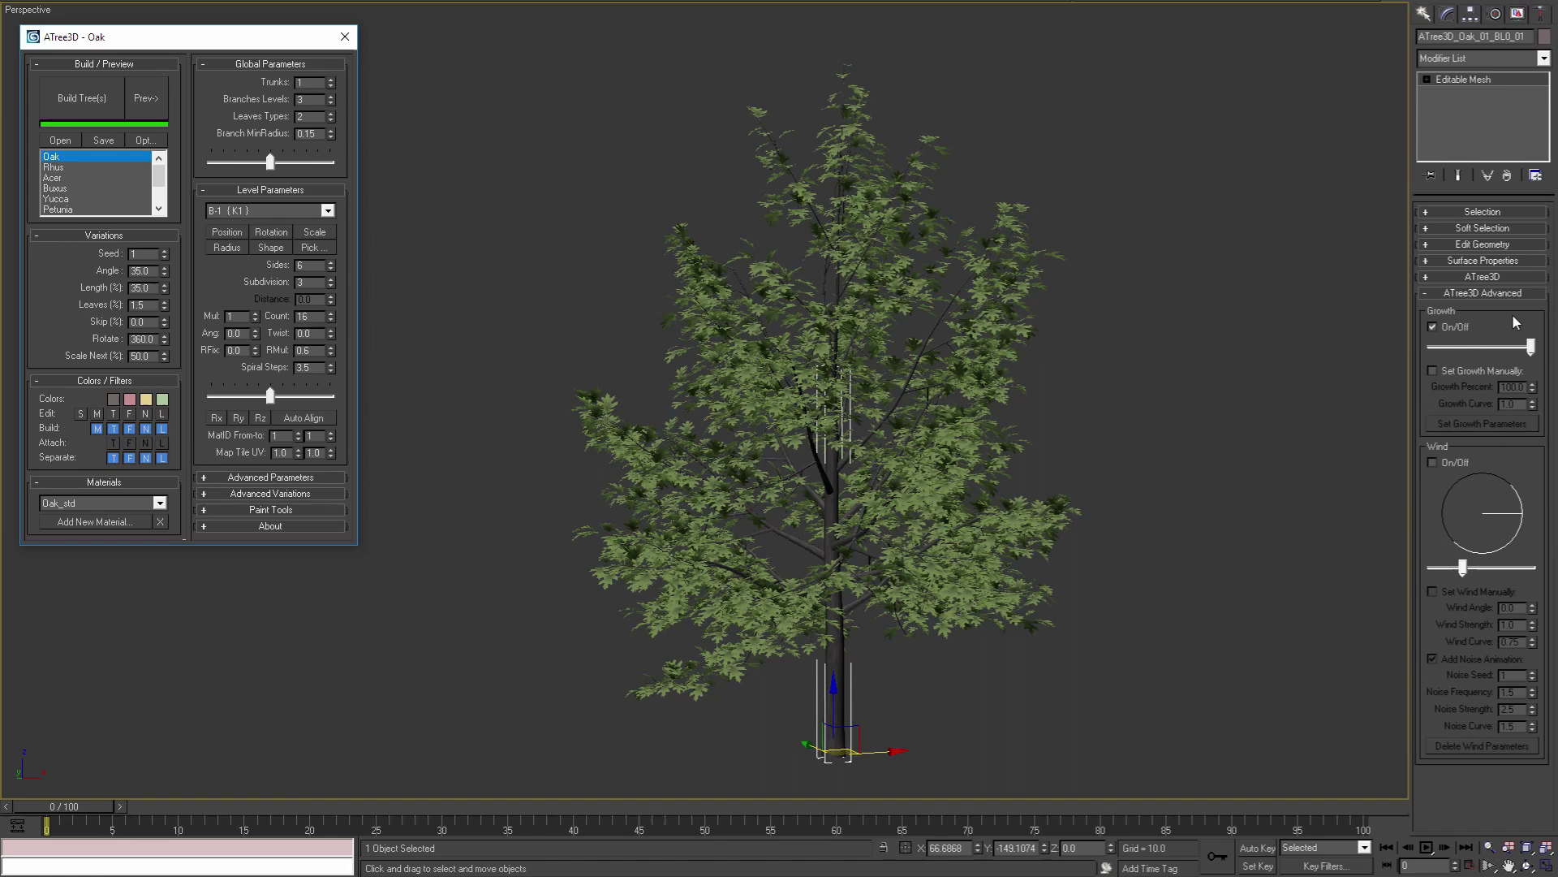
{"action": "left_click_drag", "start_coordinate": [1531, 346], "coordinate": [1491, 347]}
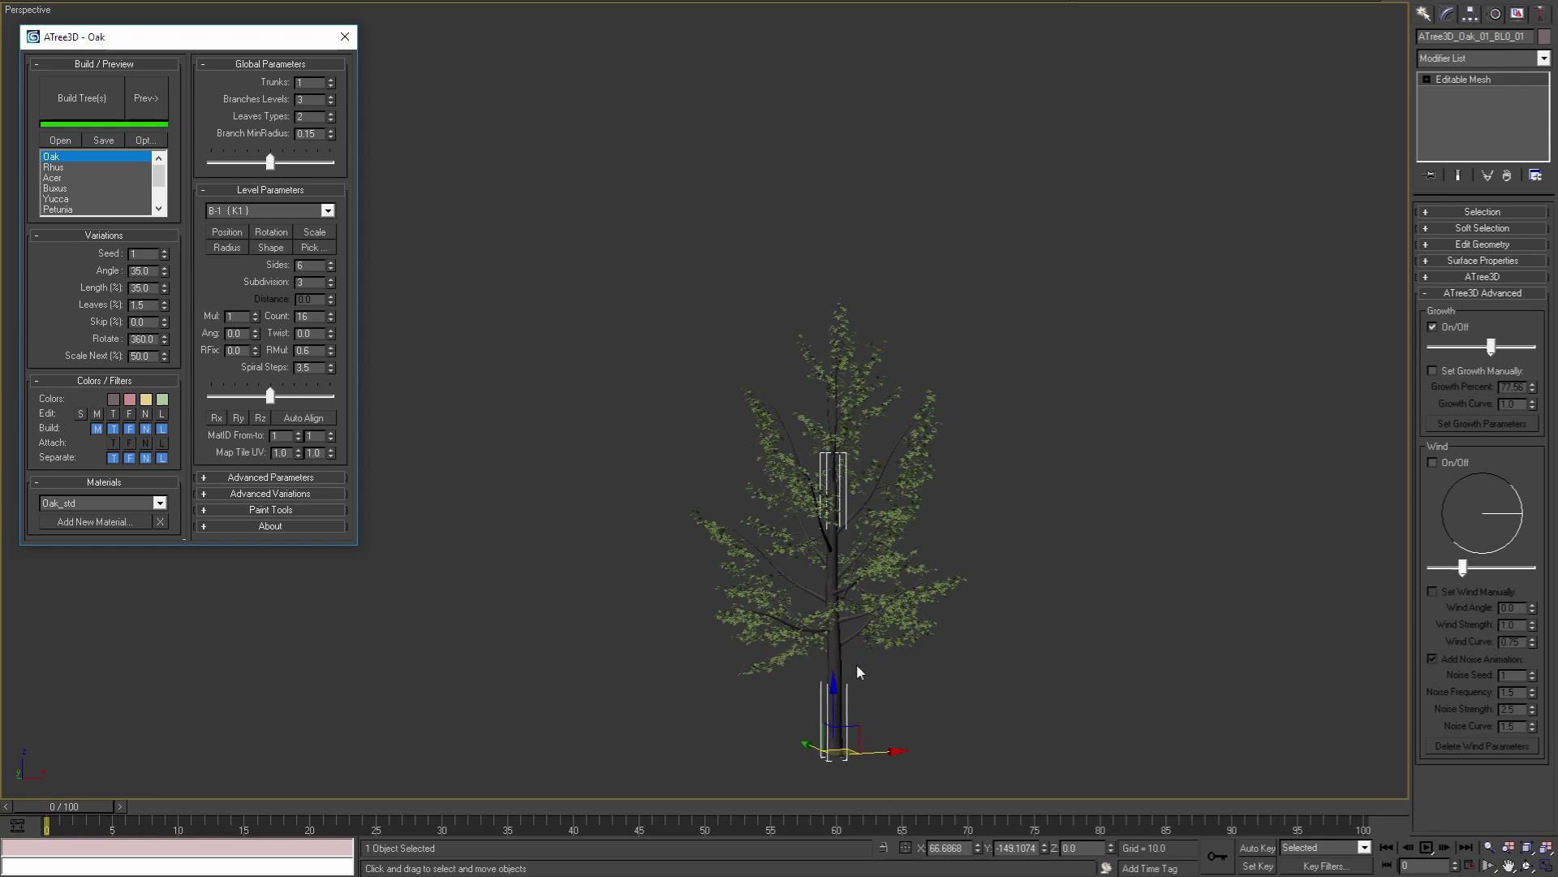
{"action": "left_click_drag", "start_coordinate": [1491, 347], "coordinate": [1555, 361]}
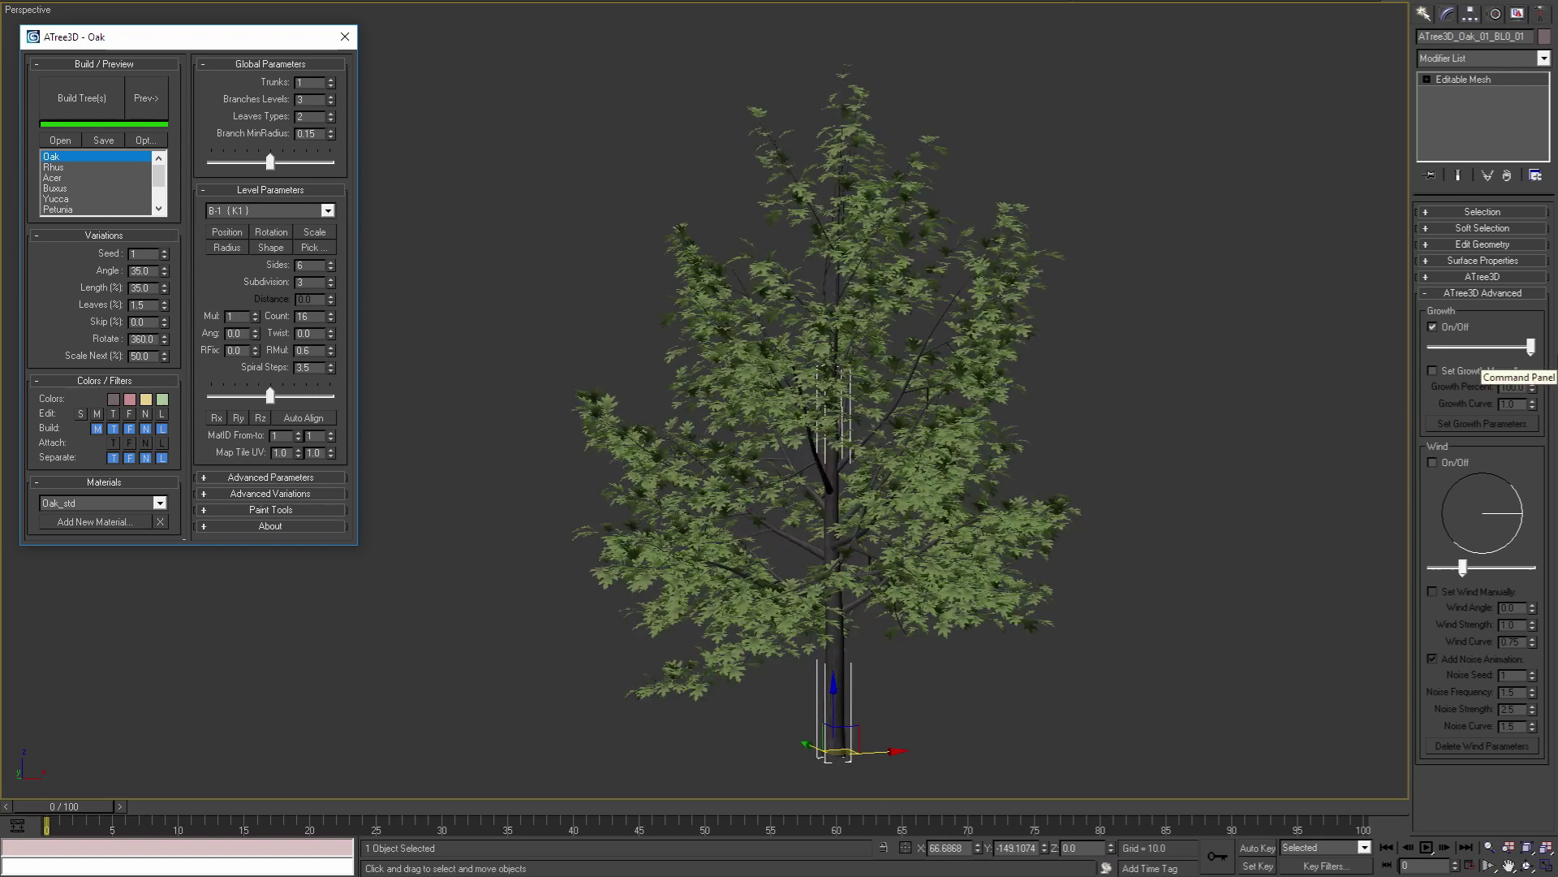
Enable Set Growth Manually and apply a Growth Percent of 80.
{"action": "left_click", "coordinate": [1432, 370]}
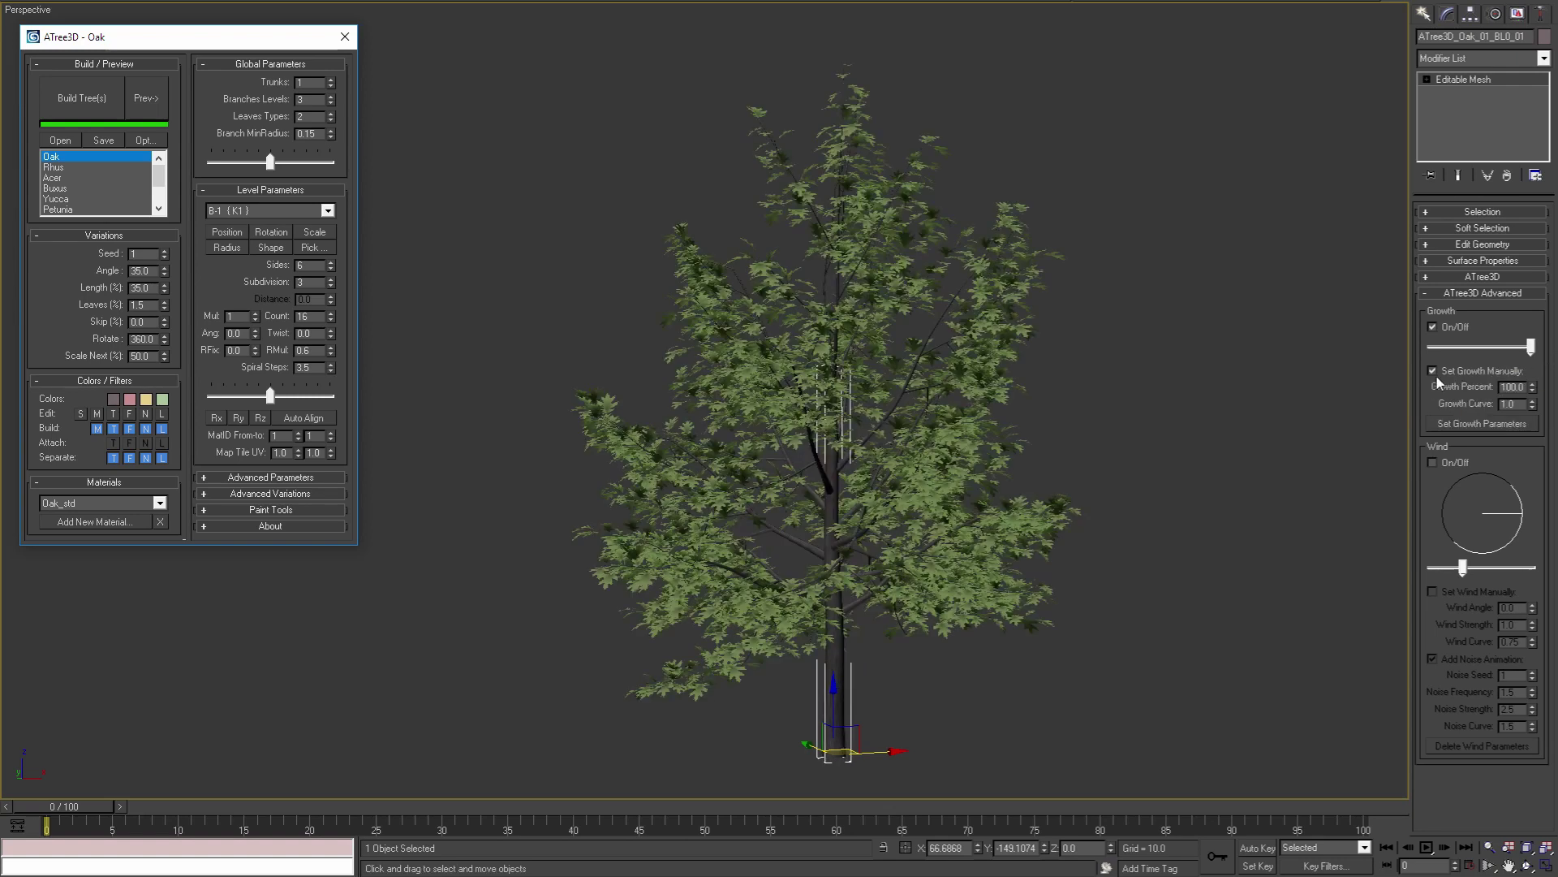
{"action": "double_click", "coordinate": [1513, 387]}
{"action": "type", "text": "80"}
{"action": "key", "text": "Return"}
{"action": "left_click", "coordinate": [1466, 428]}
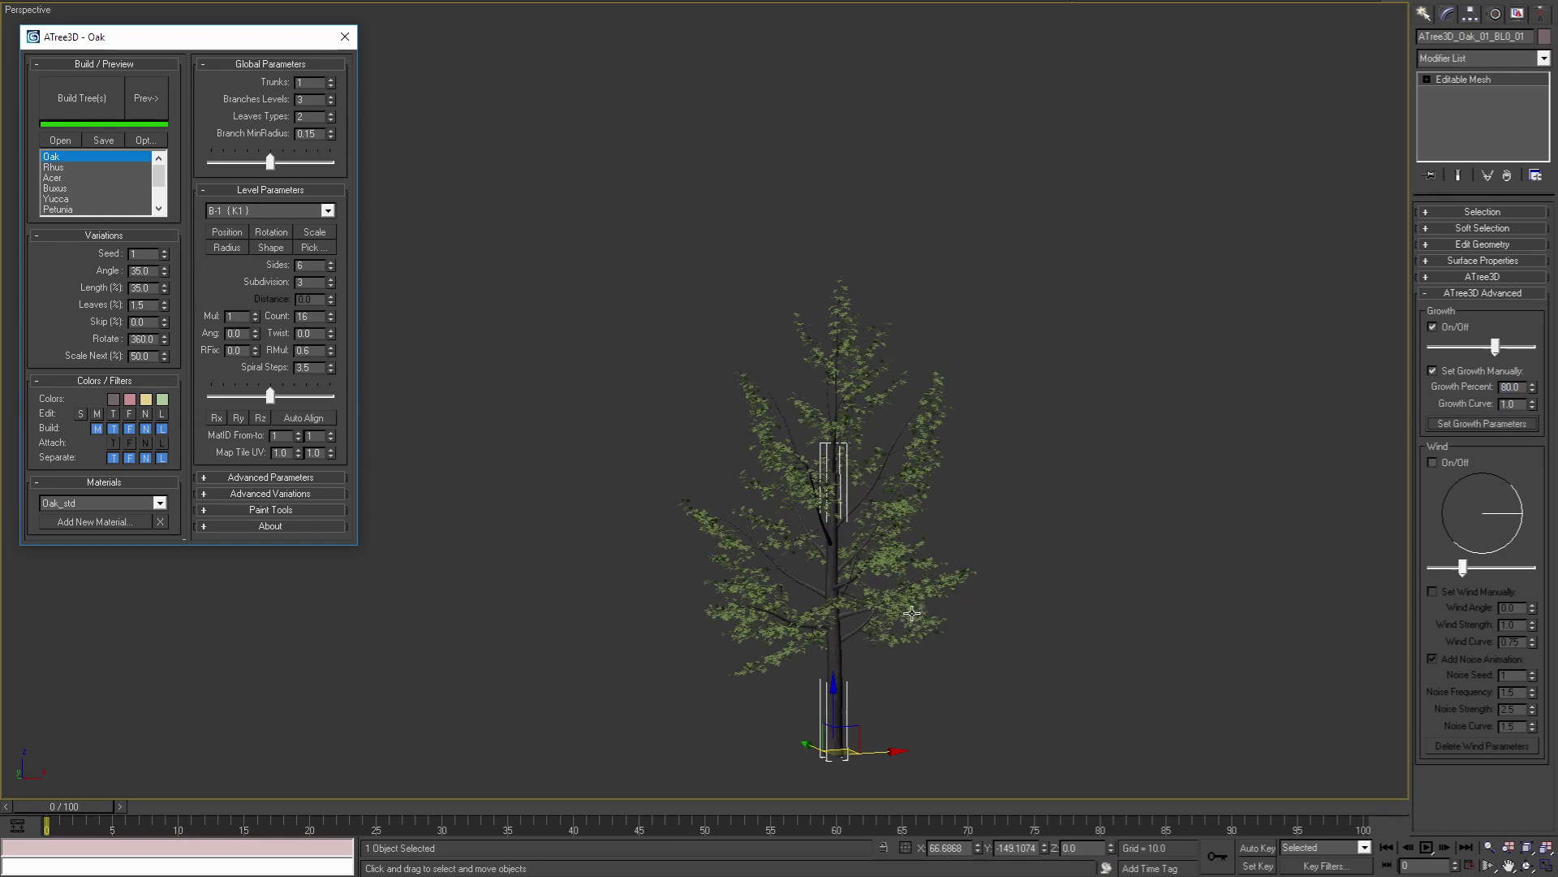
Apply a Growth Curve of 1, then change it to 0.5 and apply again.
{"action": "double_click", "coordinate": [1507, 404]}
{"action": "type", "text": "1"}
{"action": "left_click", "coordinate": [1506, 425]}
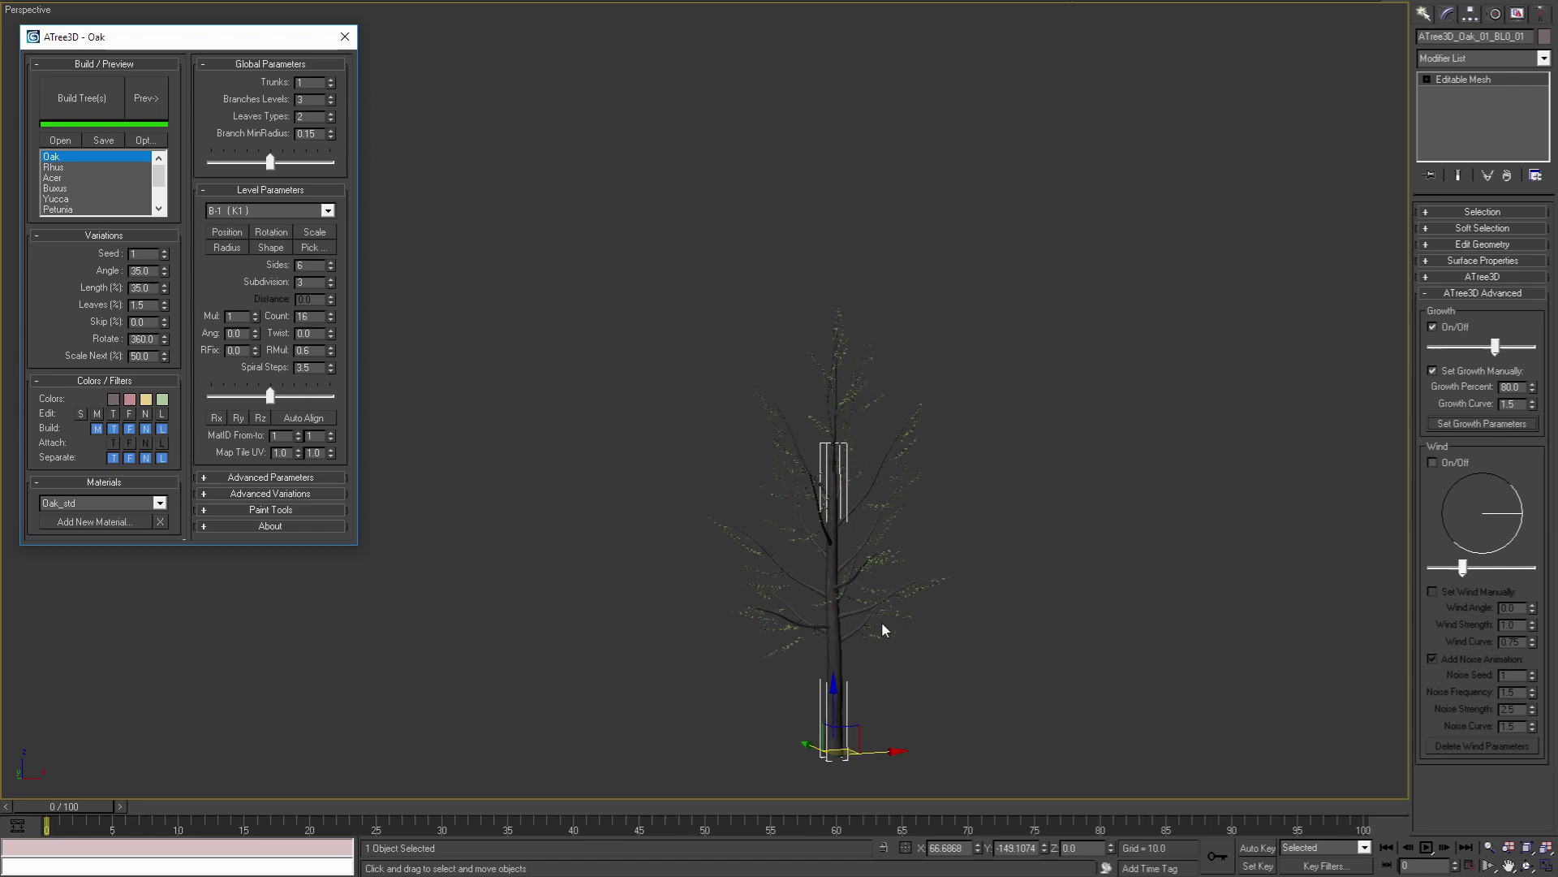
{"action": "double_click", "coordinate": [1511, 404]}
{"action": "type", "text": "5"}
{"action": "left_click", "coordinate": [1508, 427]}
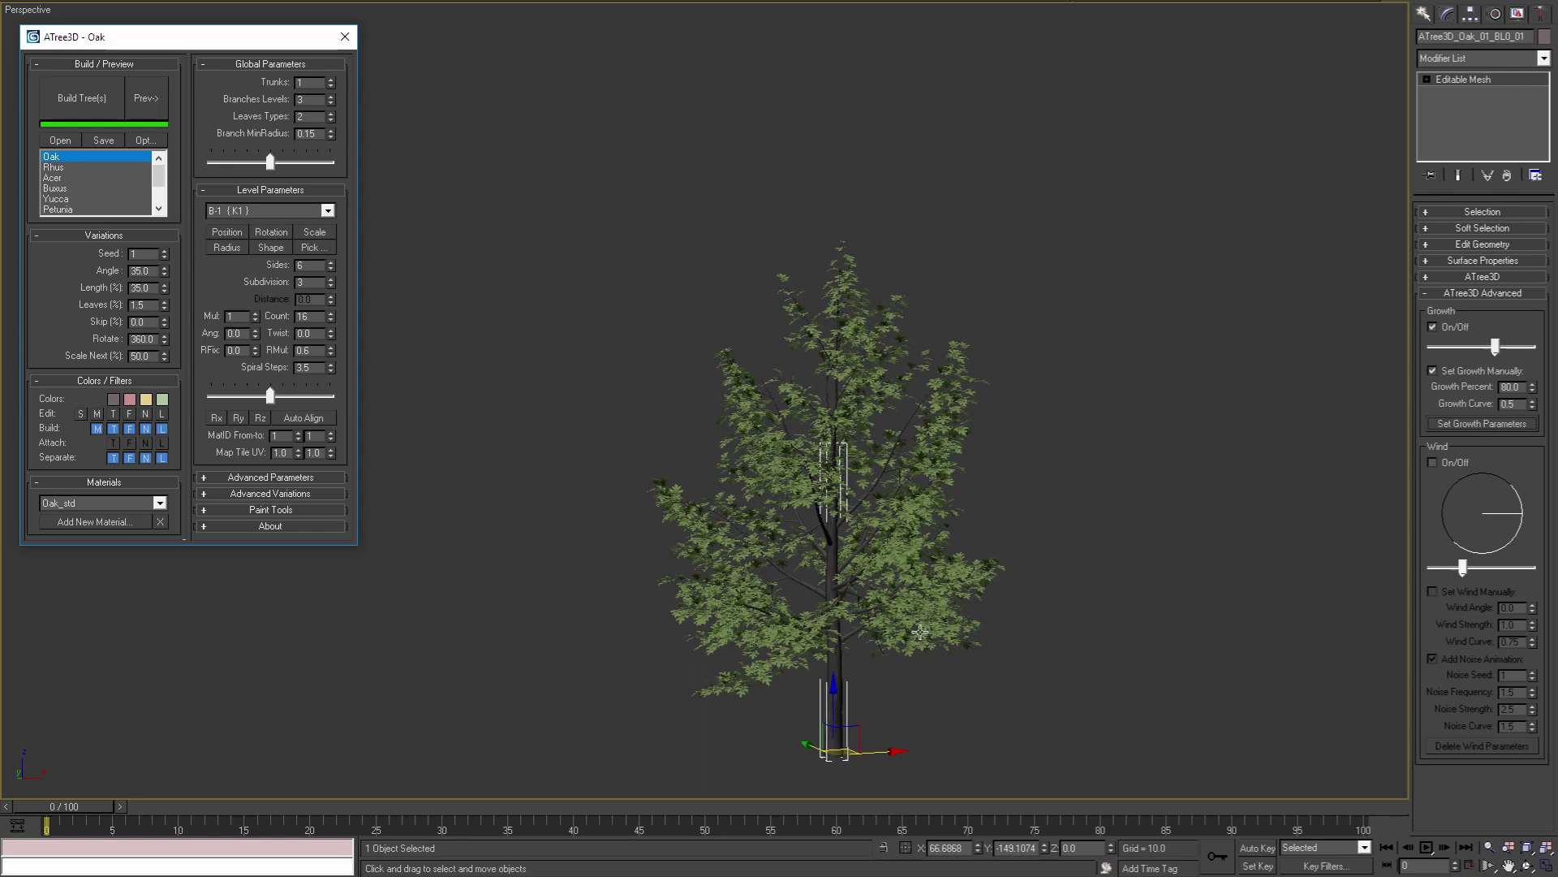
Turn off manual growth, set about 40% growth, and with Auto Key key about 86% at frame 10.
{"action": "left_click", "coordinate": [1453, 373]}
{"action": "left_click_drag", "start_coordinate": [1496, 347], "coordinate": [1435, 366]}
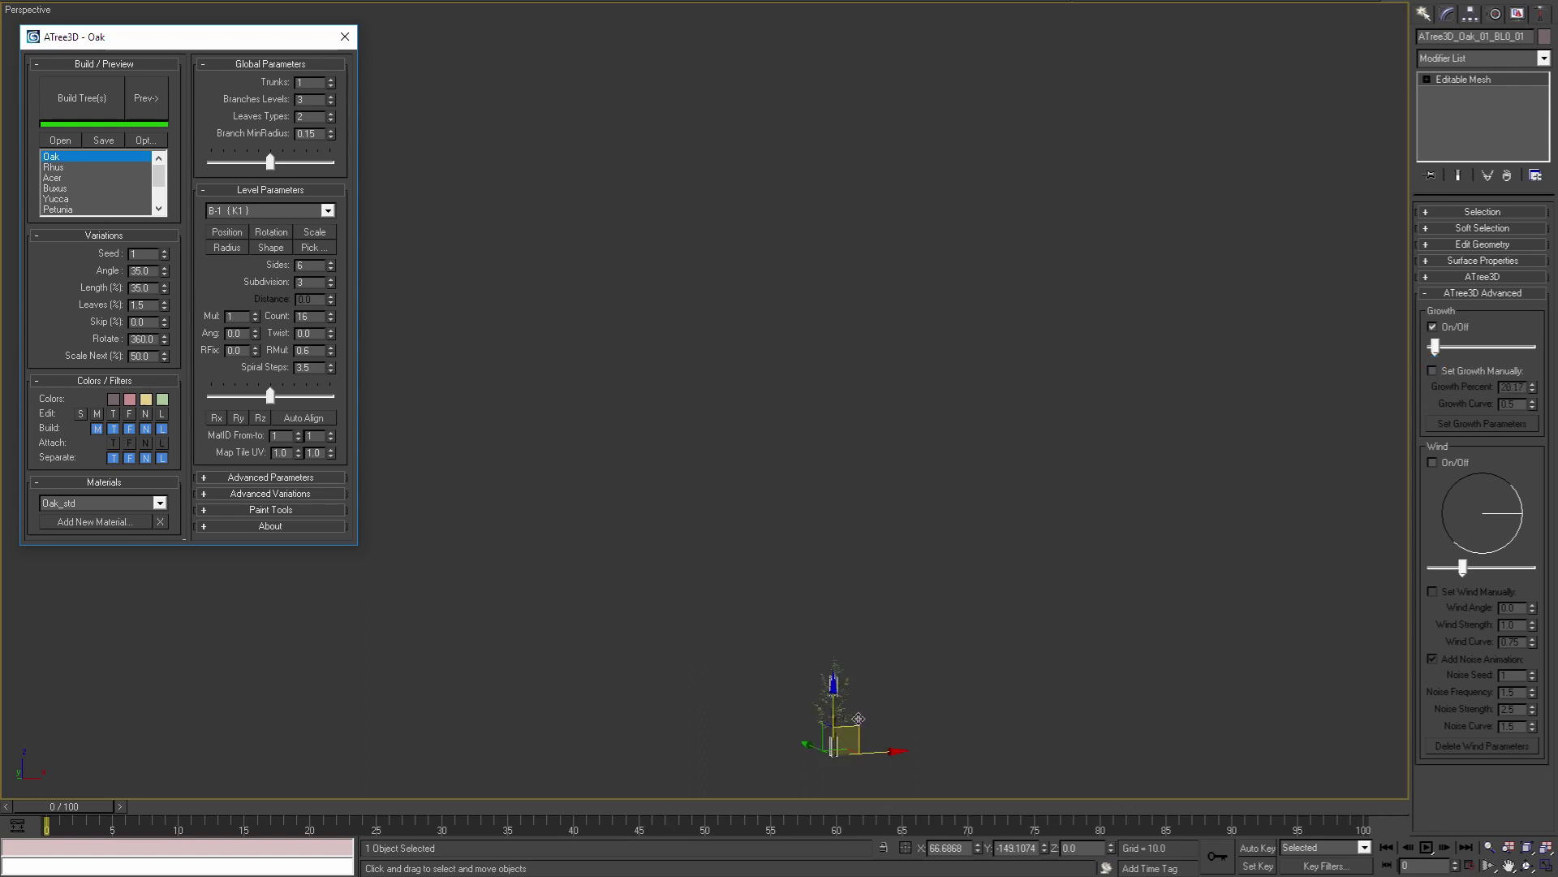
{"action": "left_click_drag", "start_coordinate": [87, 812], "coordinate": [243, 813]}
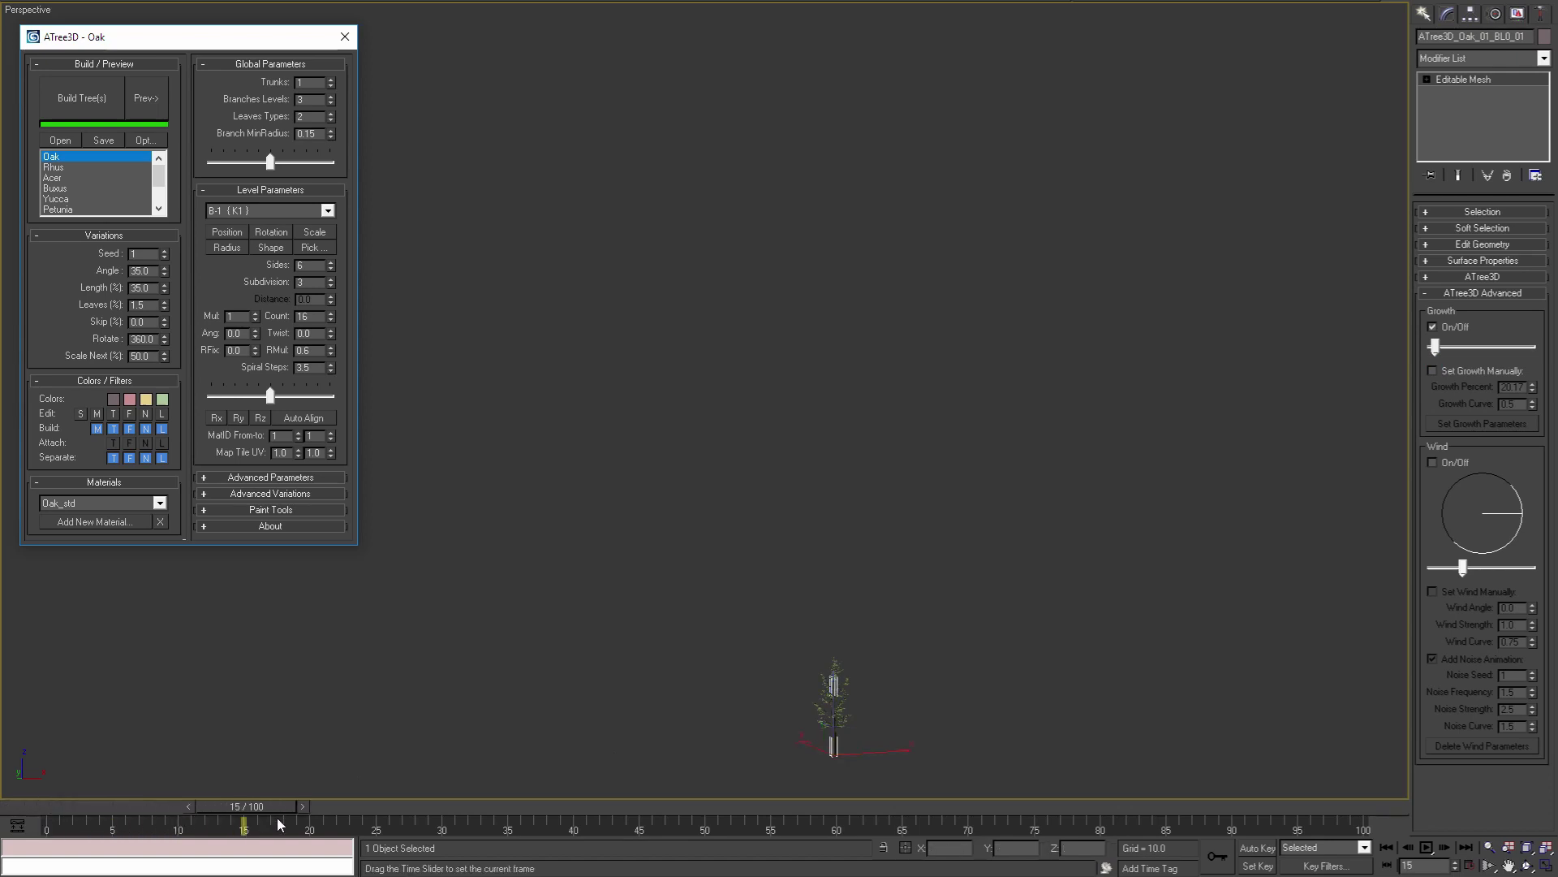
{"action": "left_click", "coordinate": [1251, 850]}
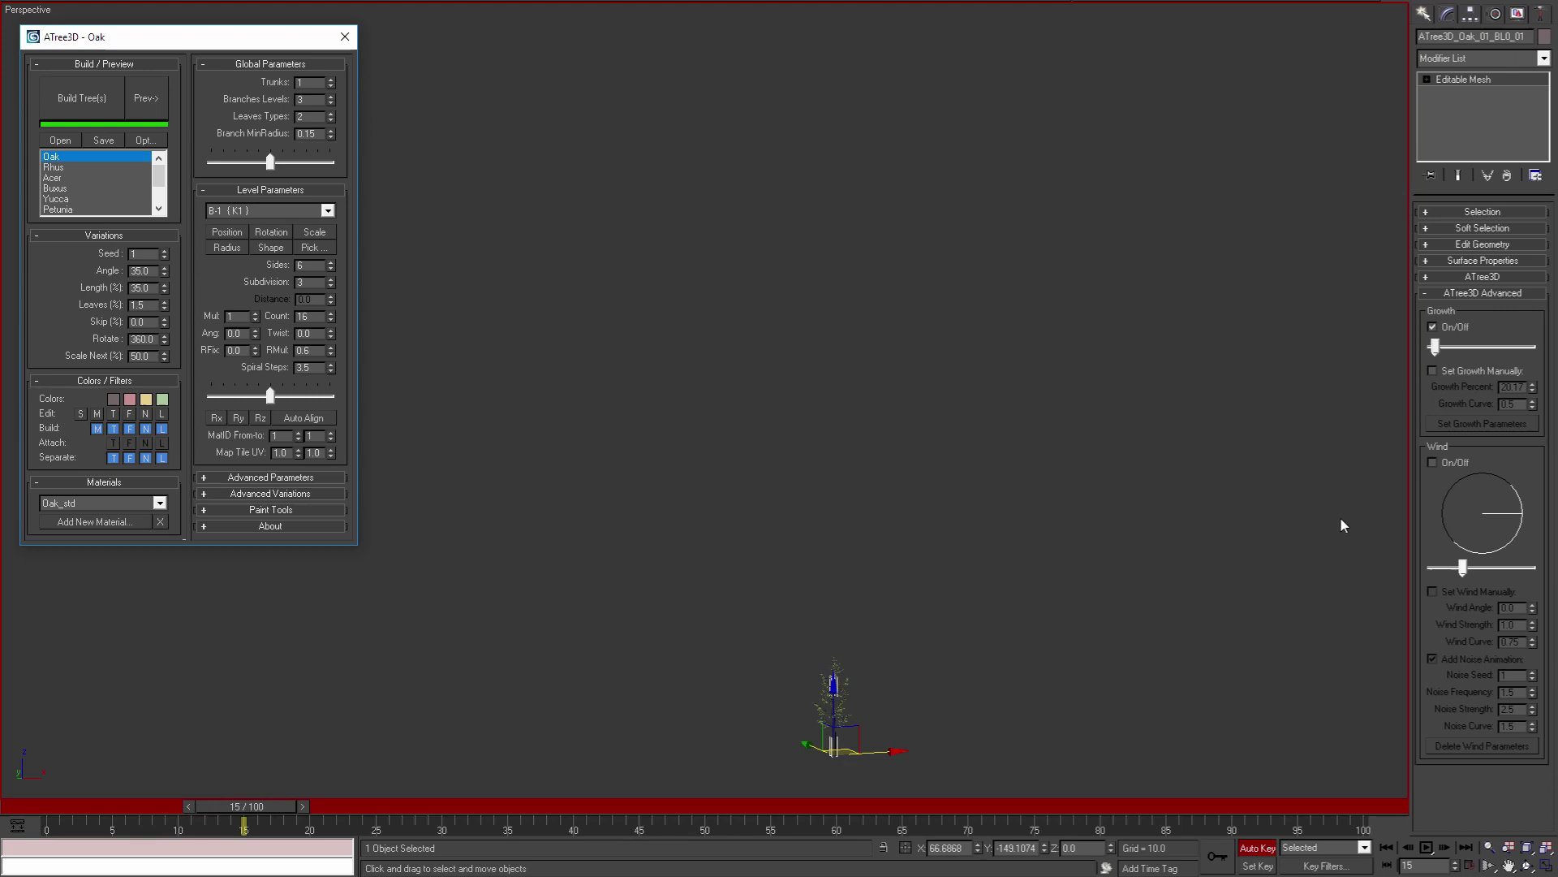
{"action": "left_click_drag", "start_coordinate": [1438, 349], "coordinate": [1505, 364]}
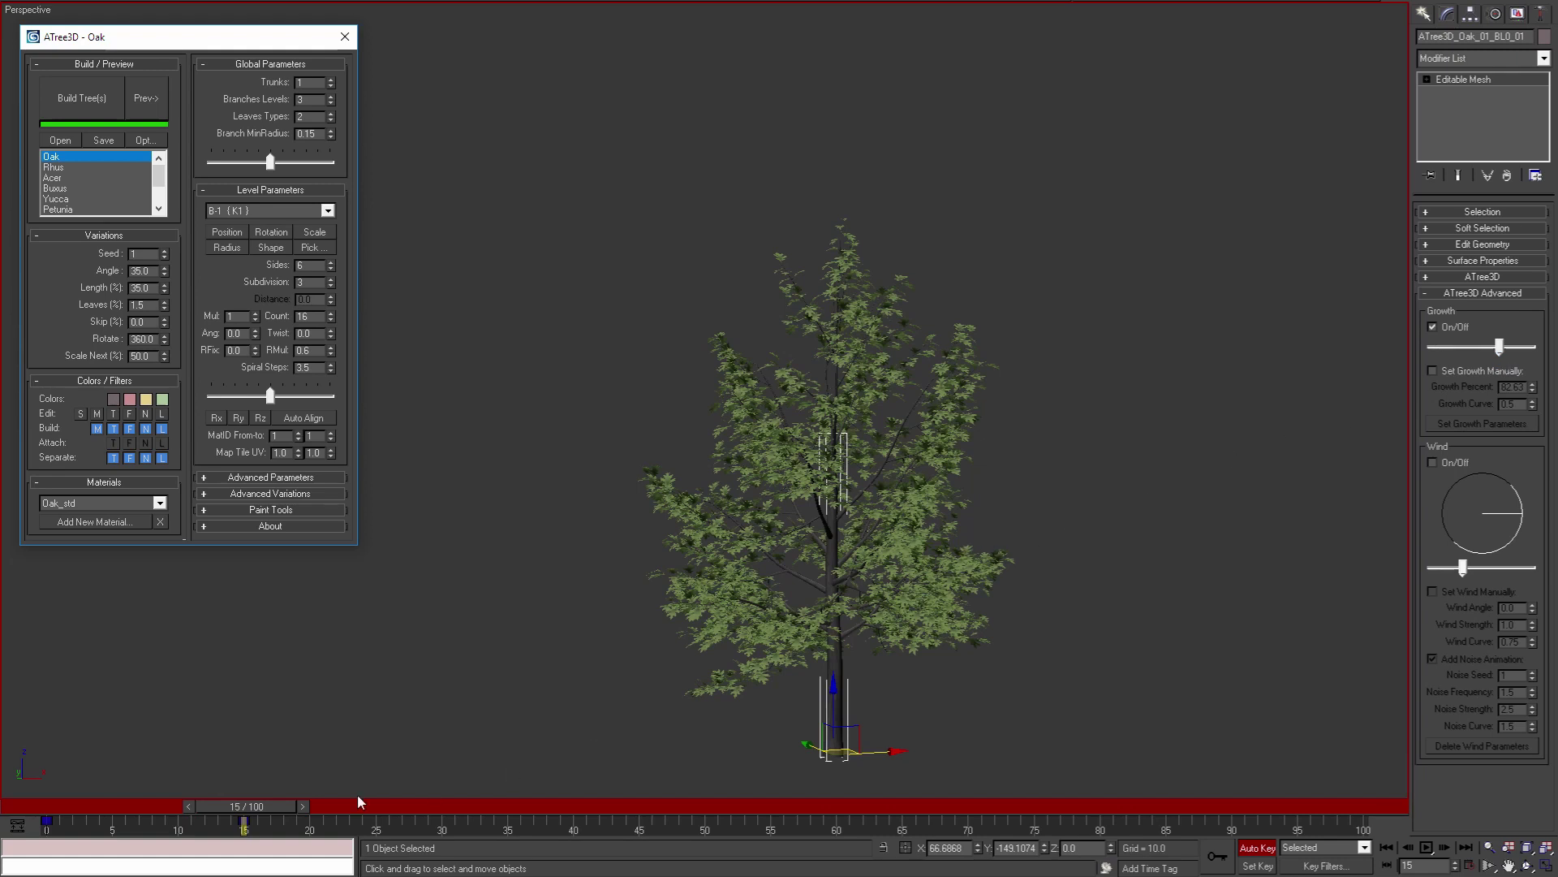
Key 100% growth at frame 20, then play the growth animation from frame 0.
{"action": "mouse_move", "coordinate": [247, 816]}
{"action": "left_mouse_down"}
{"action": "mouse_move", "coordinate": [63, 830]}
{"action": "mouse_move", "coordinate": [248, 811]}
{"action": "left_mouse_up"}
{"action": "left_click_drag", "start_coordinate": [301, 810], "coordinate": [342, 812]}
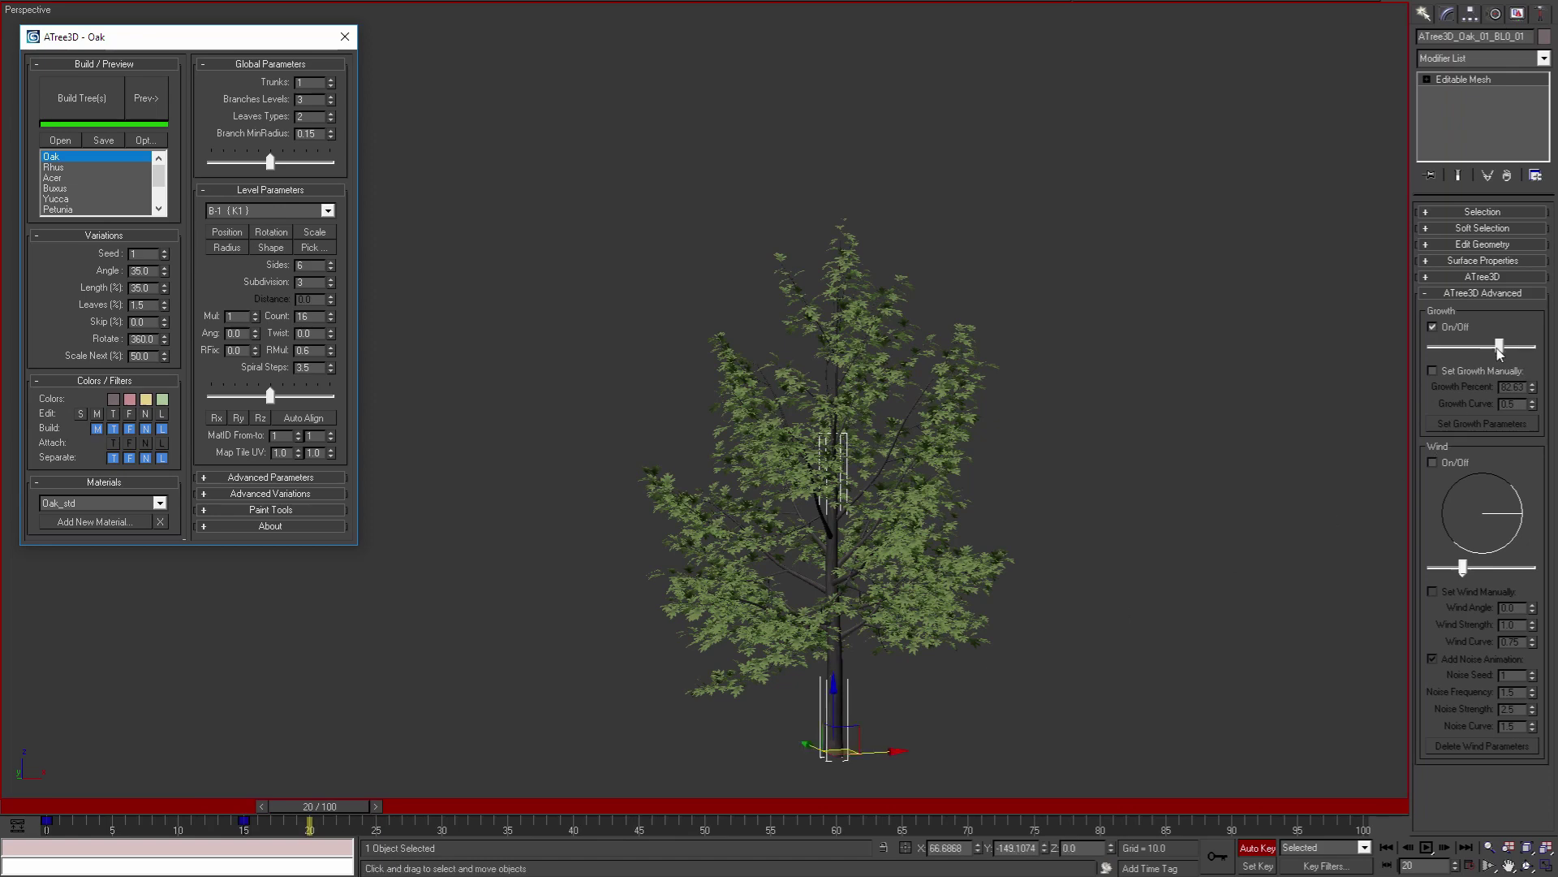
{"action": "left_click_drag", "start_coordinate": [1499, 349], "coordinate": [1552, 356]}
{"action": "left_click_drag", "start_coordinate": [349, 812], "coordinate": [85, 854]}
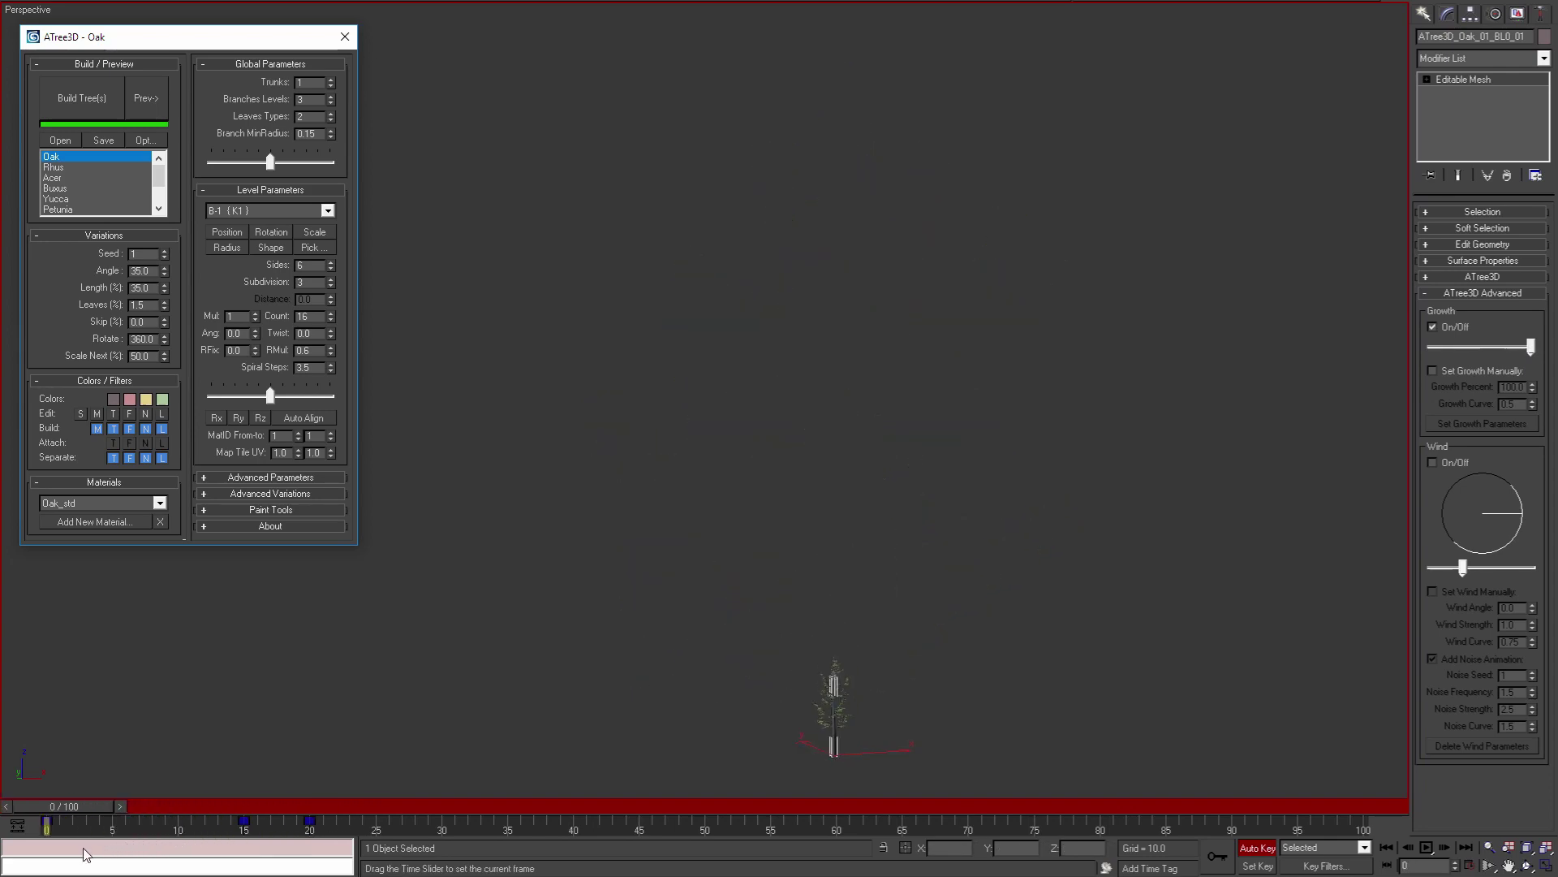
{"action": "key", "text": "w"}
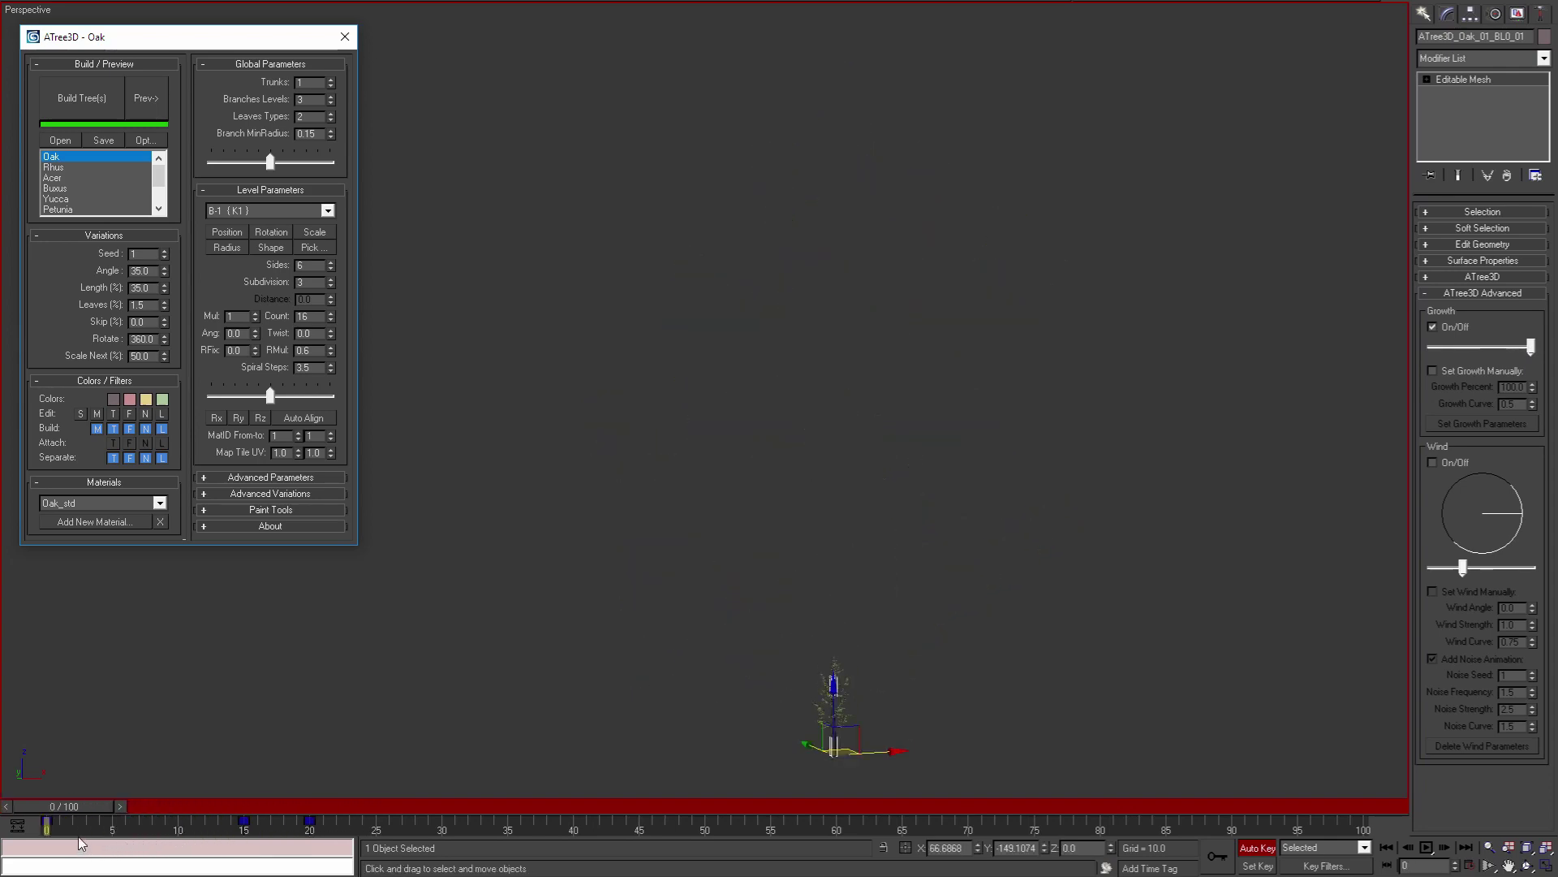
{"action": "key", "text": "/"}
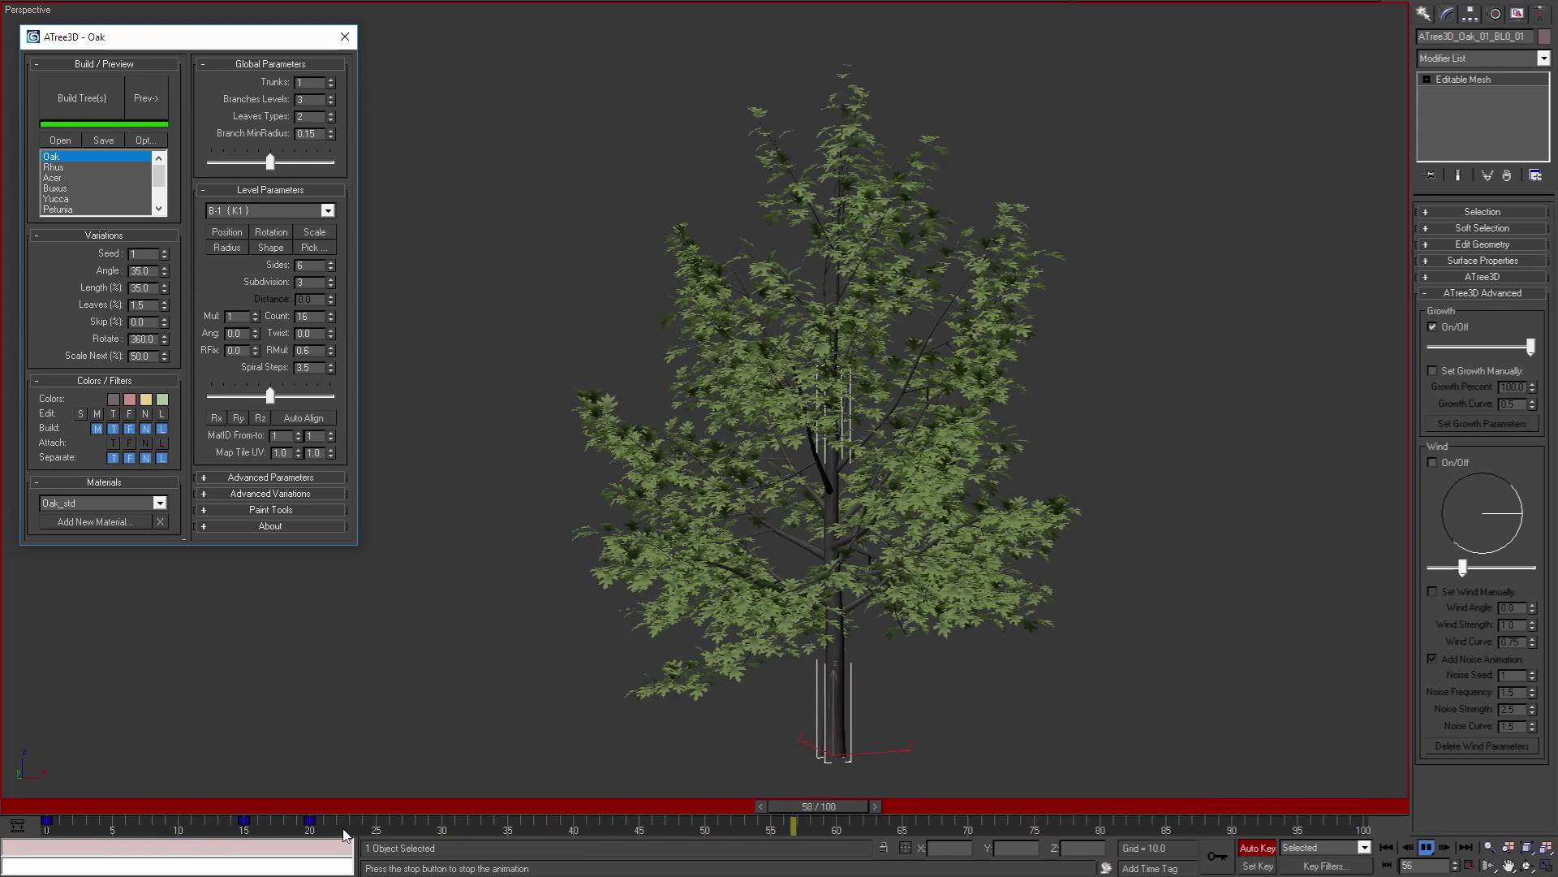
Turn off Auto Key, switch Wind On/Off on, and play the animation to preview the swaying oak.
{"action": "key", "text": "/"}
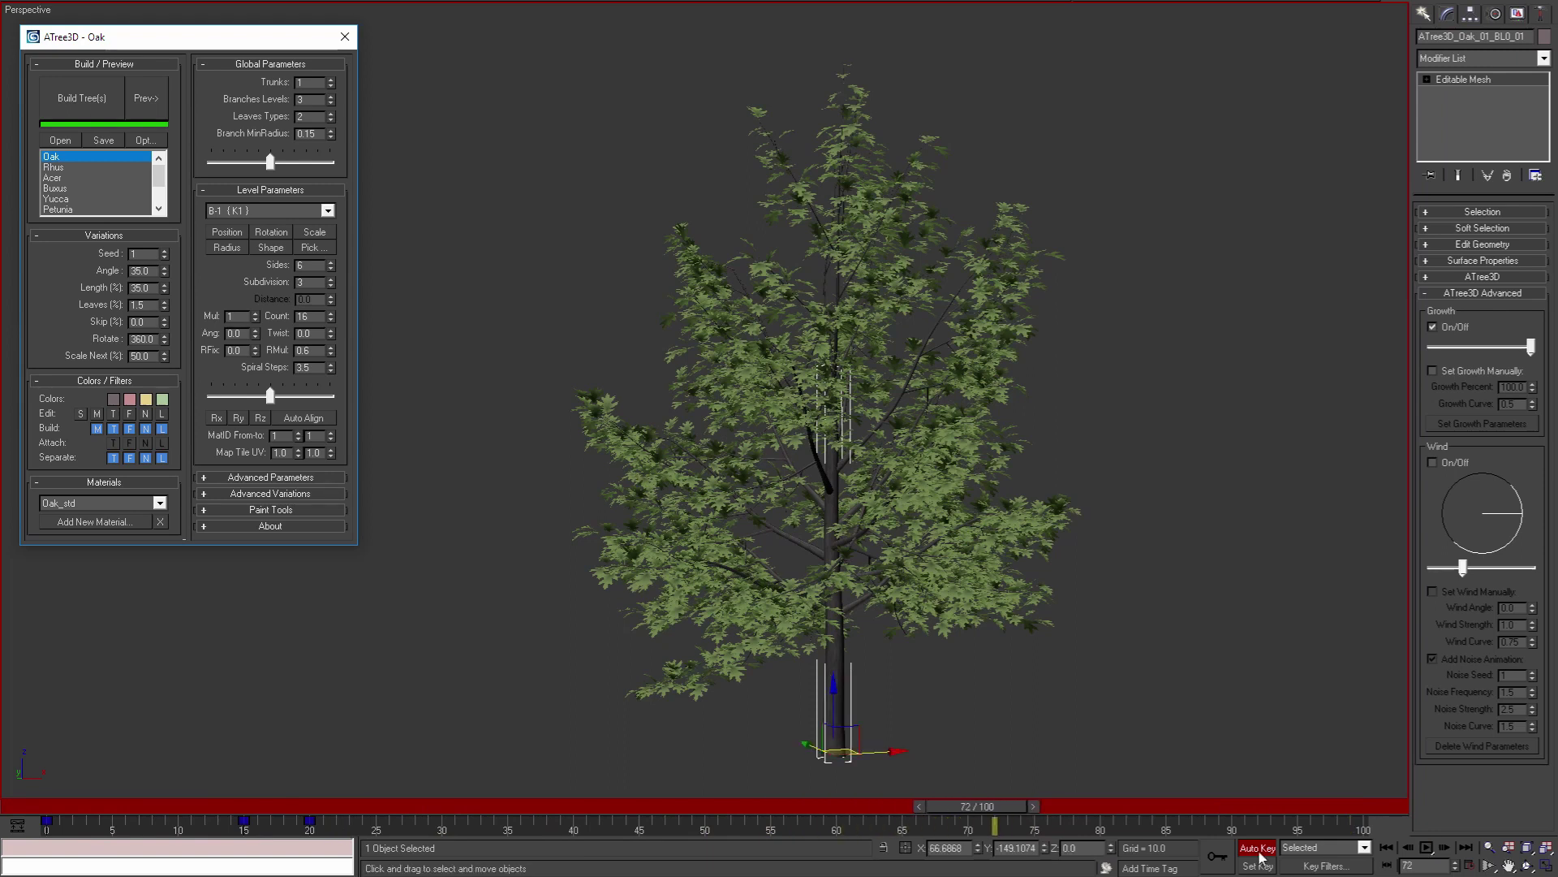
{"action": "left_click", "coordinate": [1259, 851]}
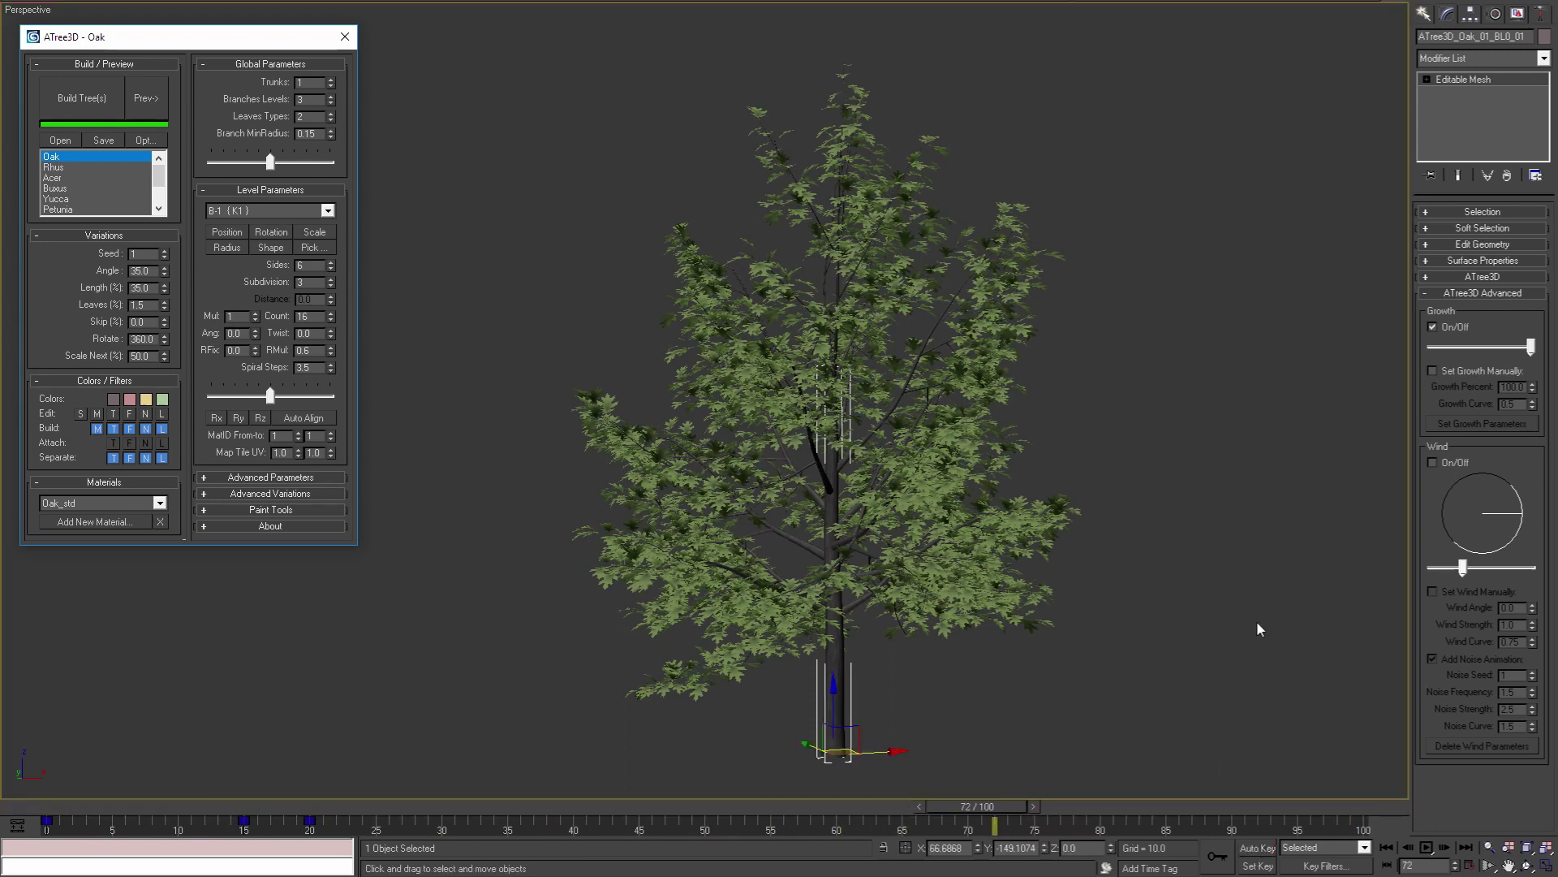
{"action": "left_click", "coordinate": [1432, 460]}
{"action": "left_click", "coordinate": [1433, 462]}
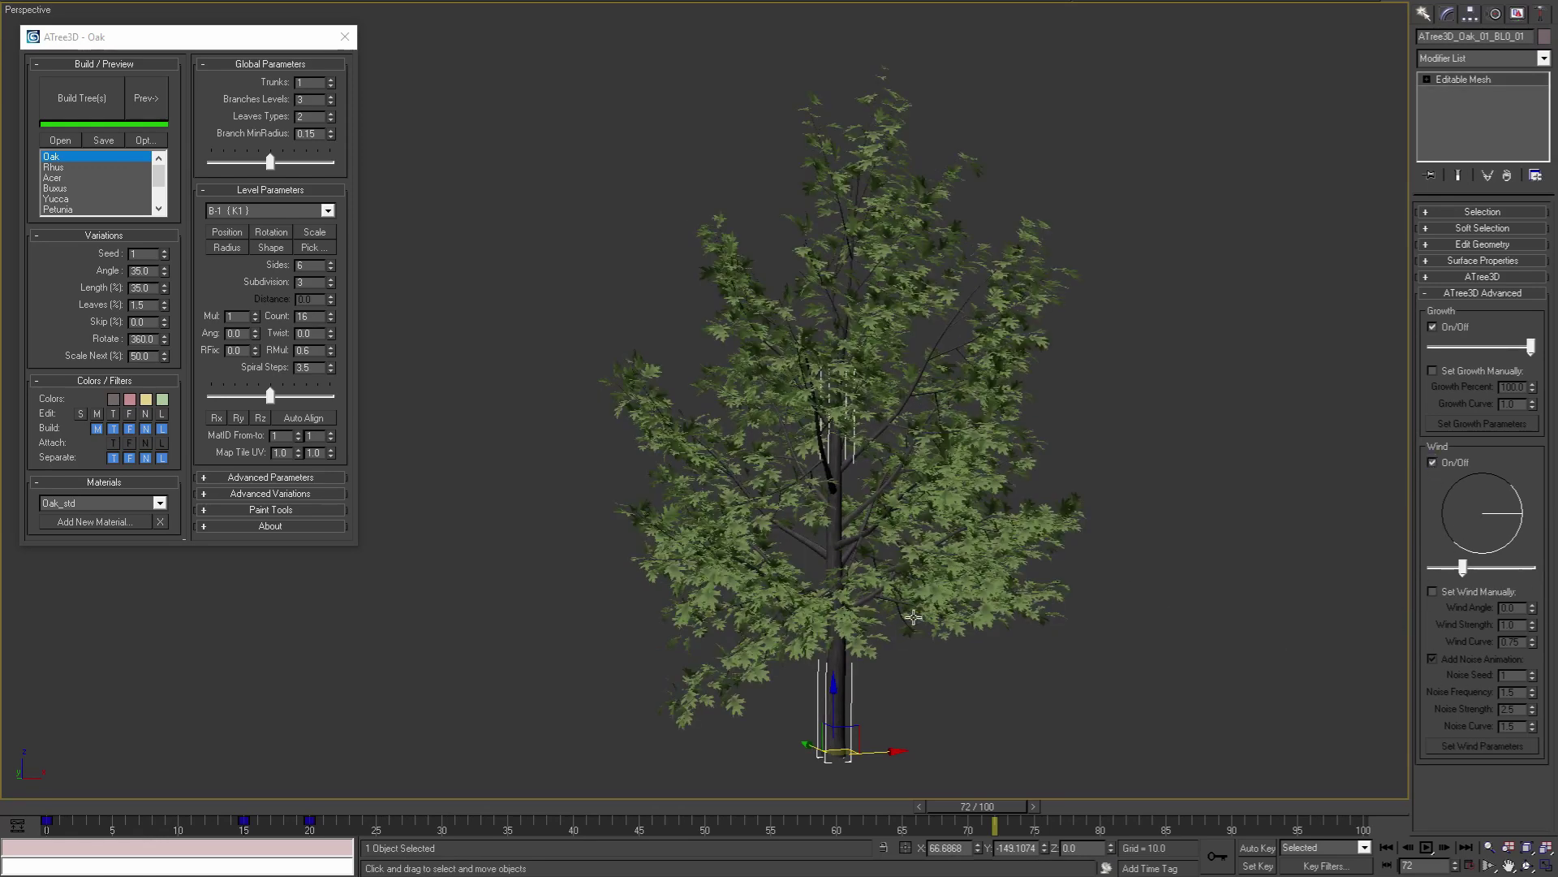
{"action": "key", "text": "slash"}
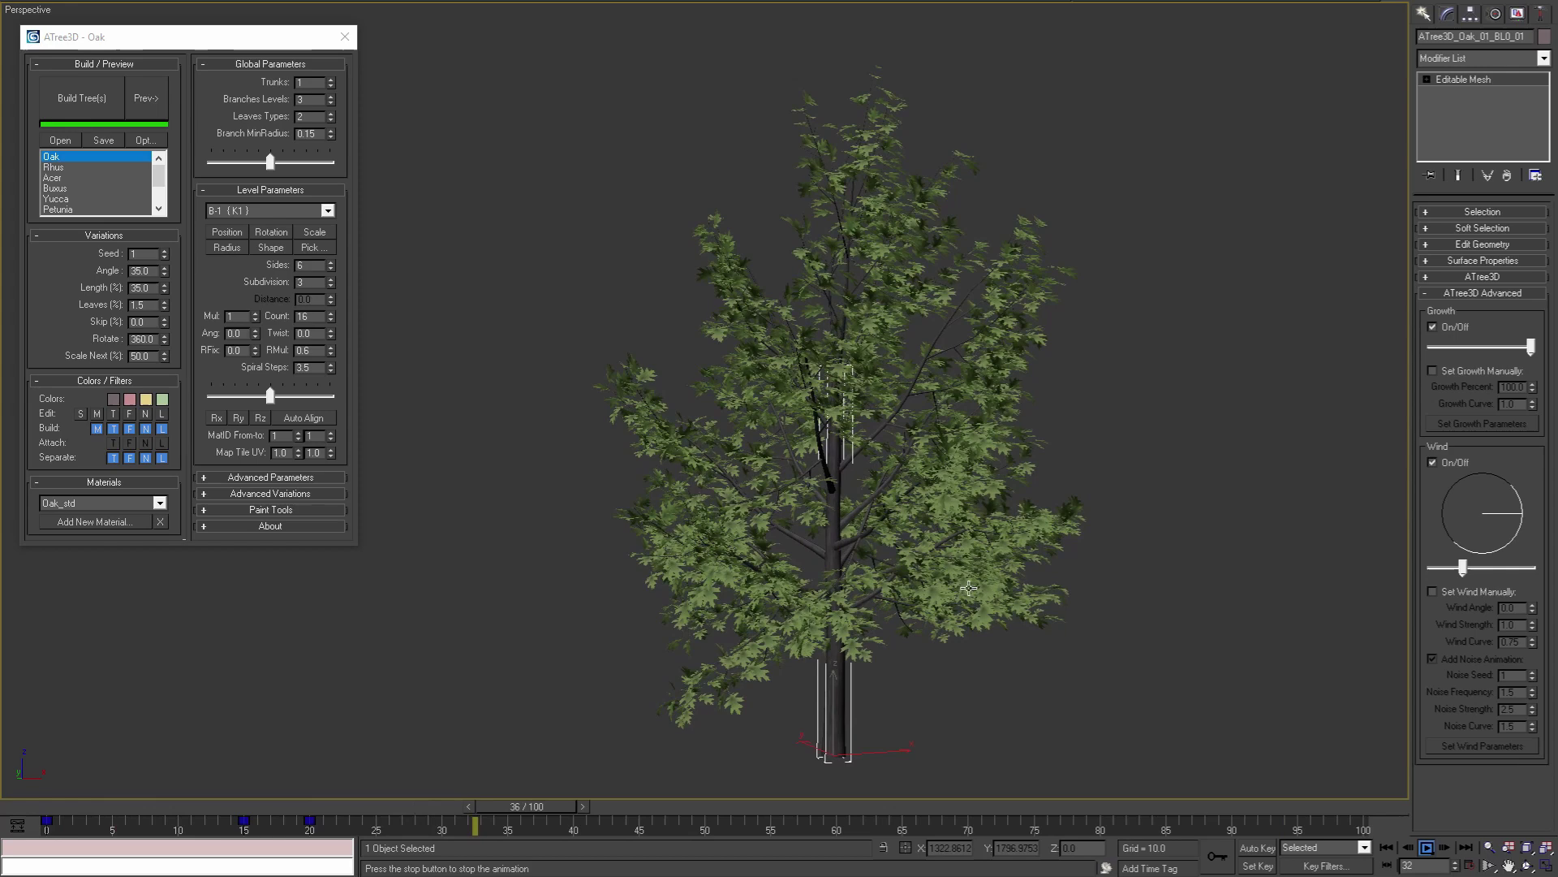
{"action": "key", "text": "slash"}
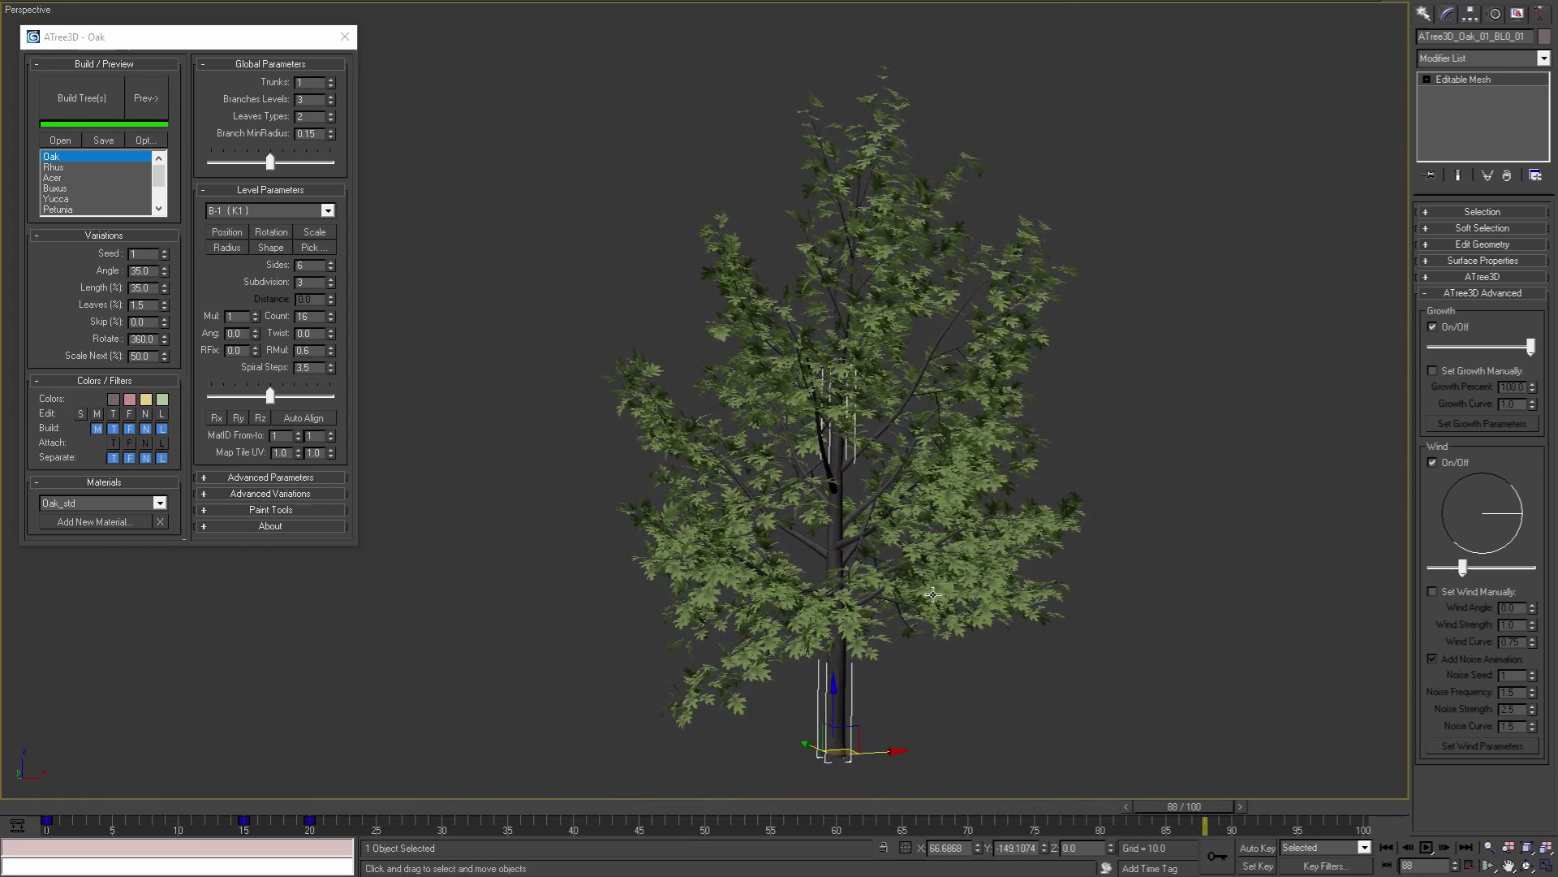
Set the animation End Time to 200 frames, then play and scrub back to frame 116.
{"action": "right_click", "coordinate": [1440, 848]}
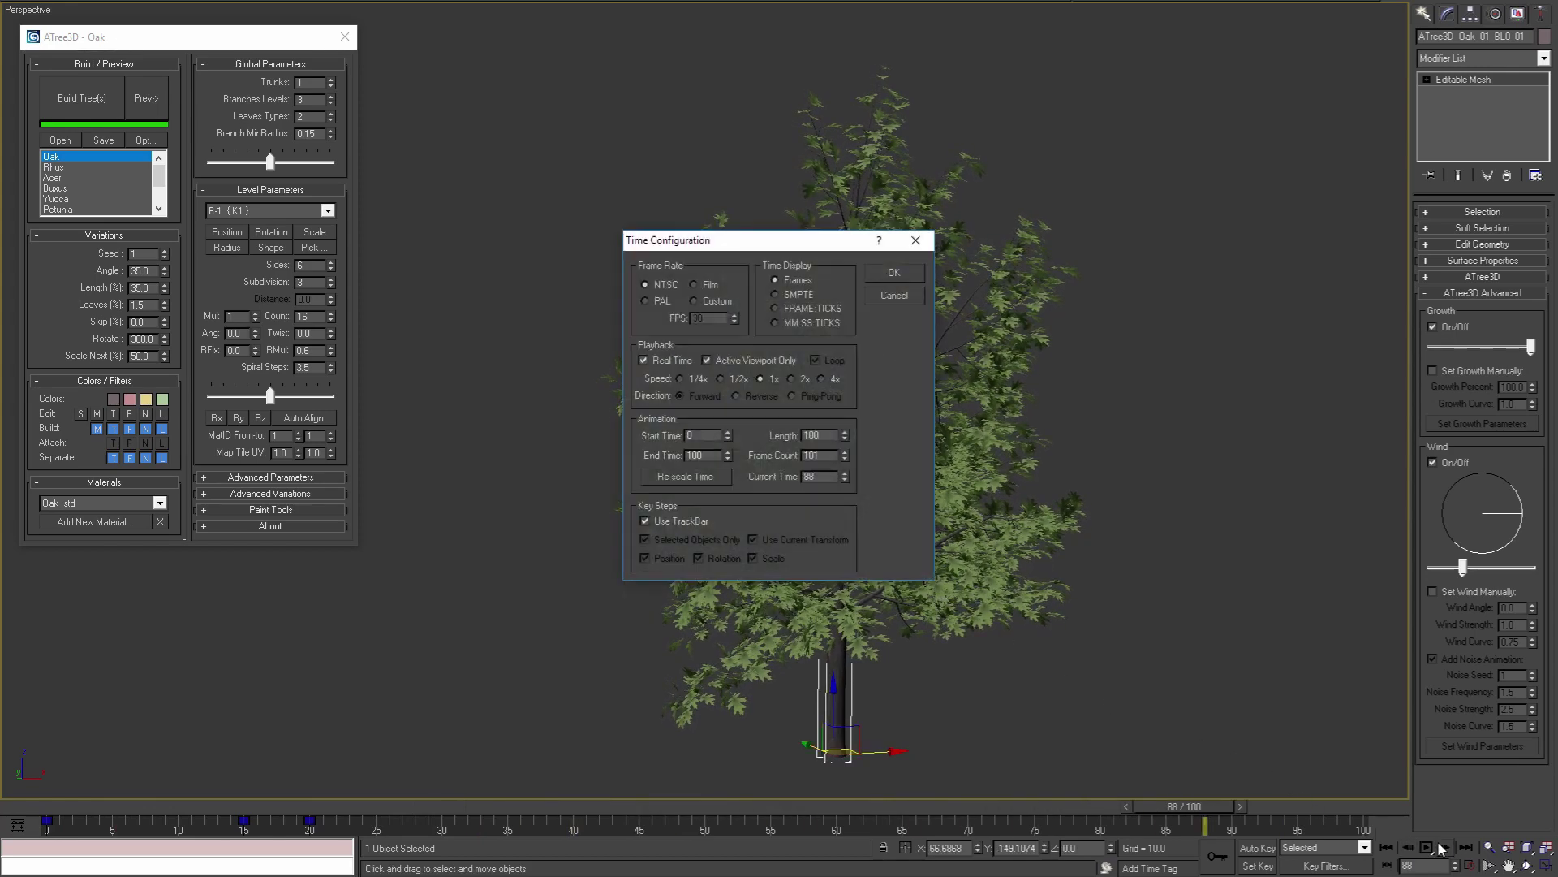
{"action": "type", "text": "2"}
{"action": "left_click", "coordinate": [889, 277]}
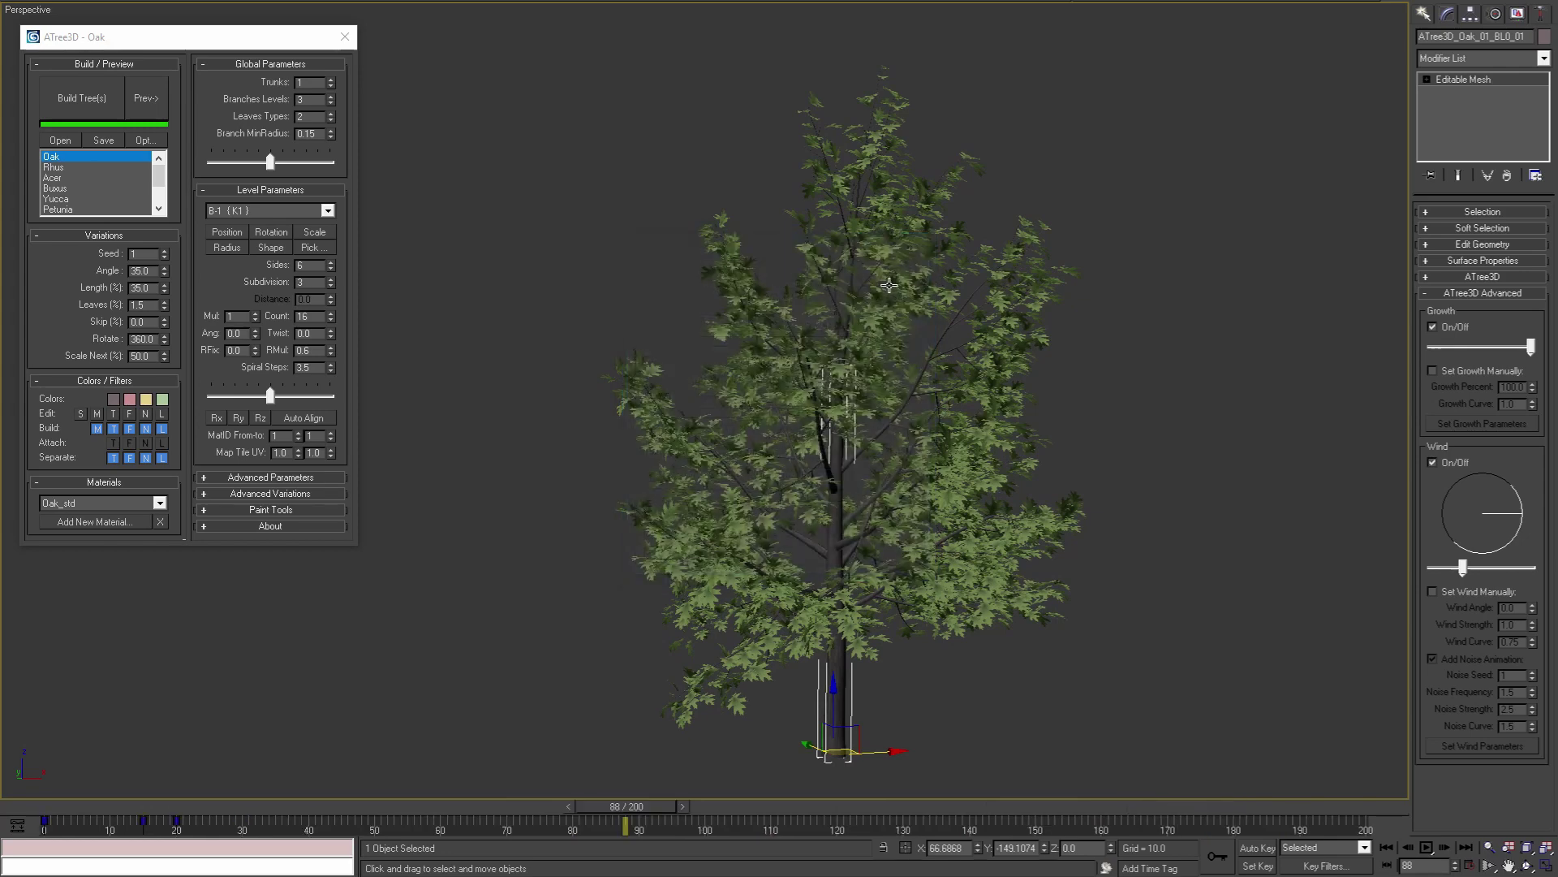
{"action": "key", "text": "/"}
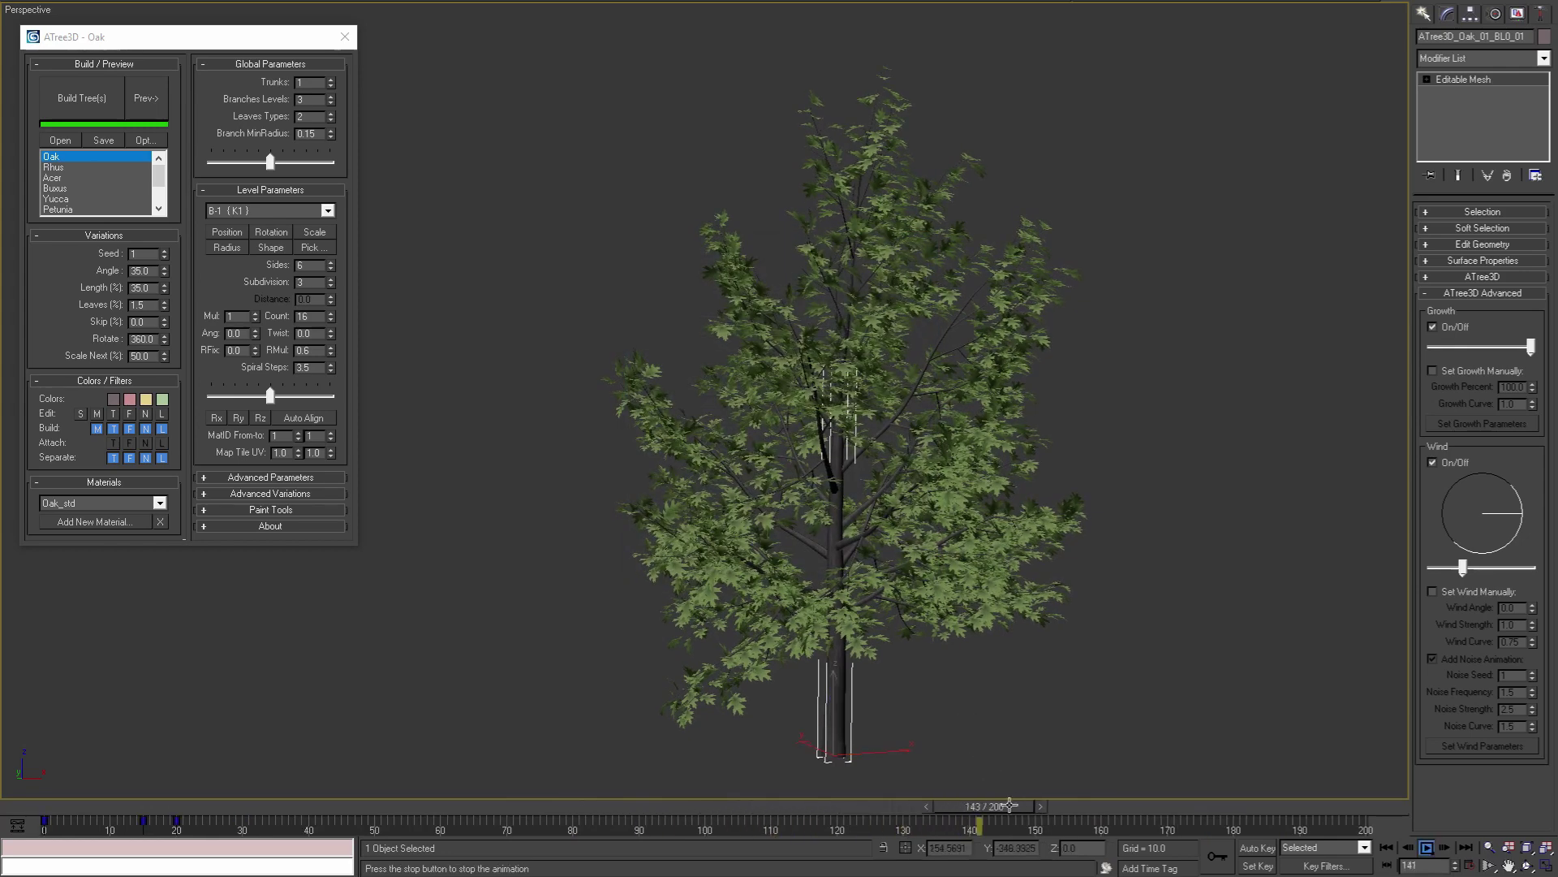
{"action": "left_click_drag", "start_coordinate": [1049, 802], "coordinate": [732, 824]}
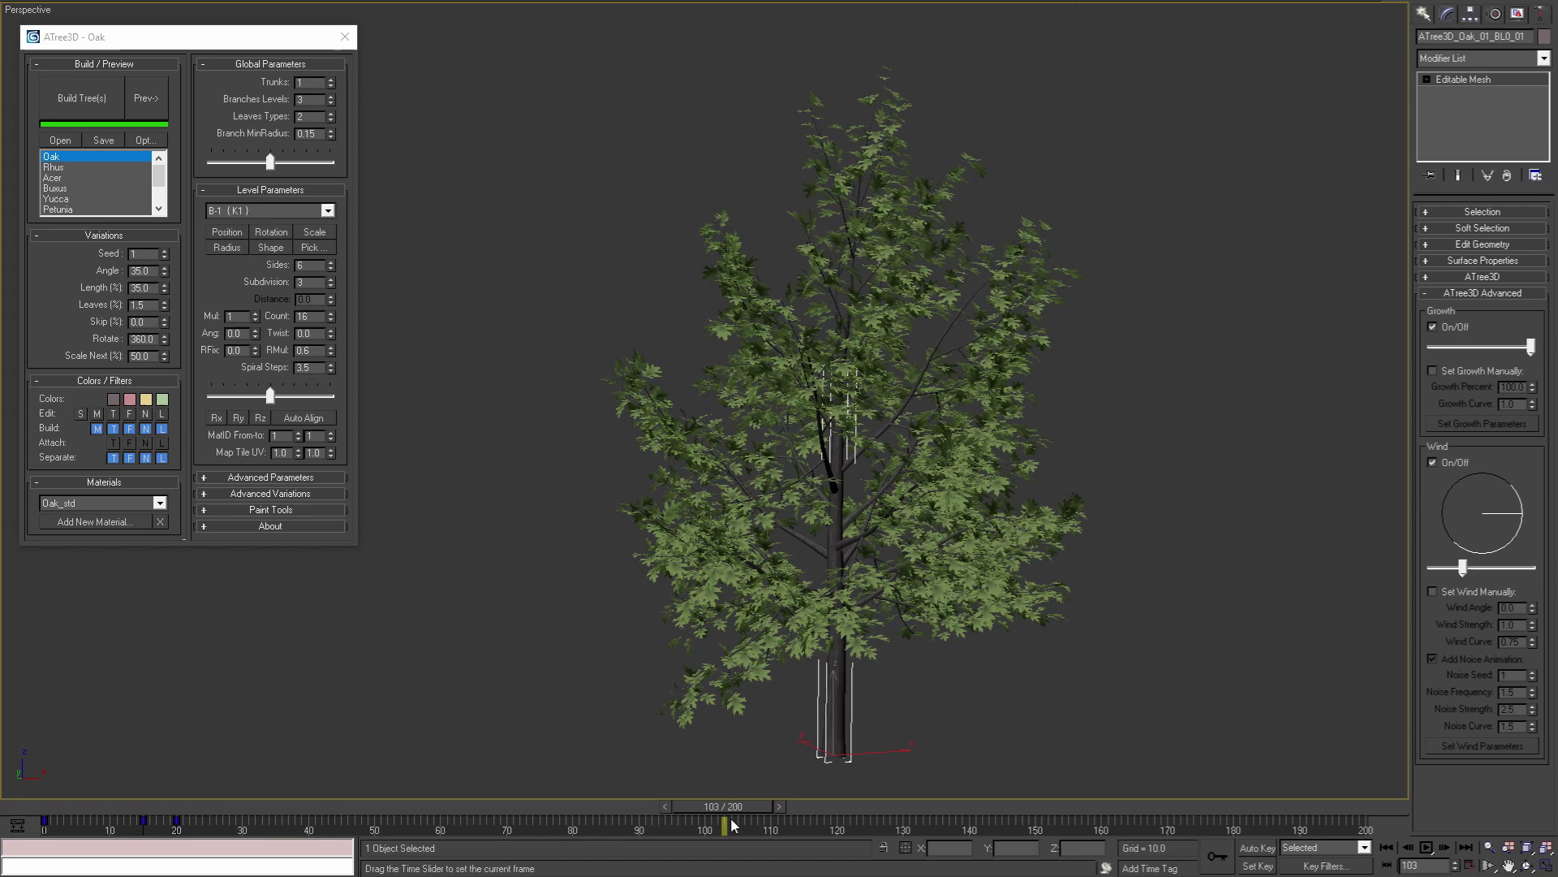
{"action": "key", "text": "w"}
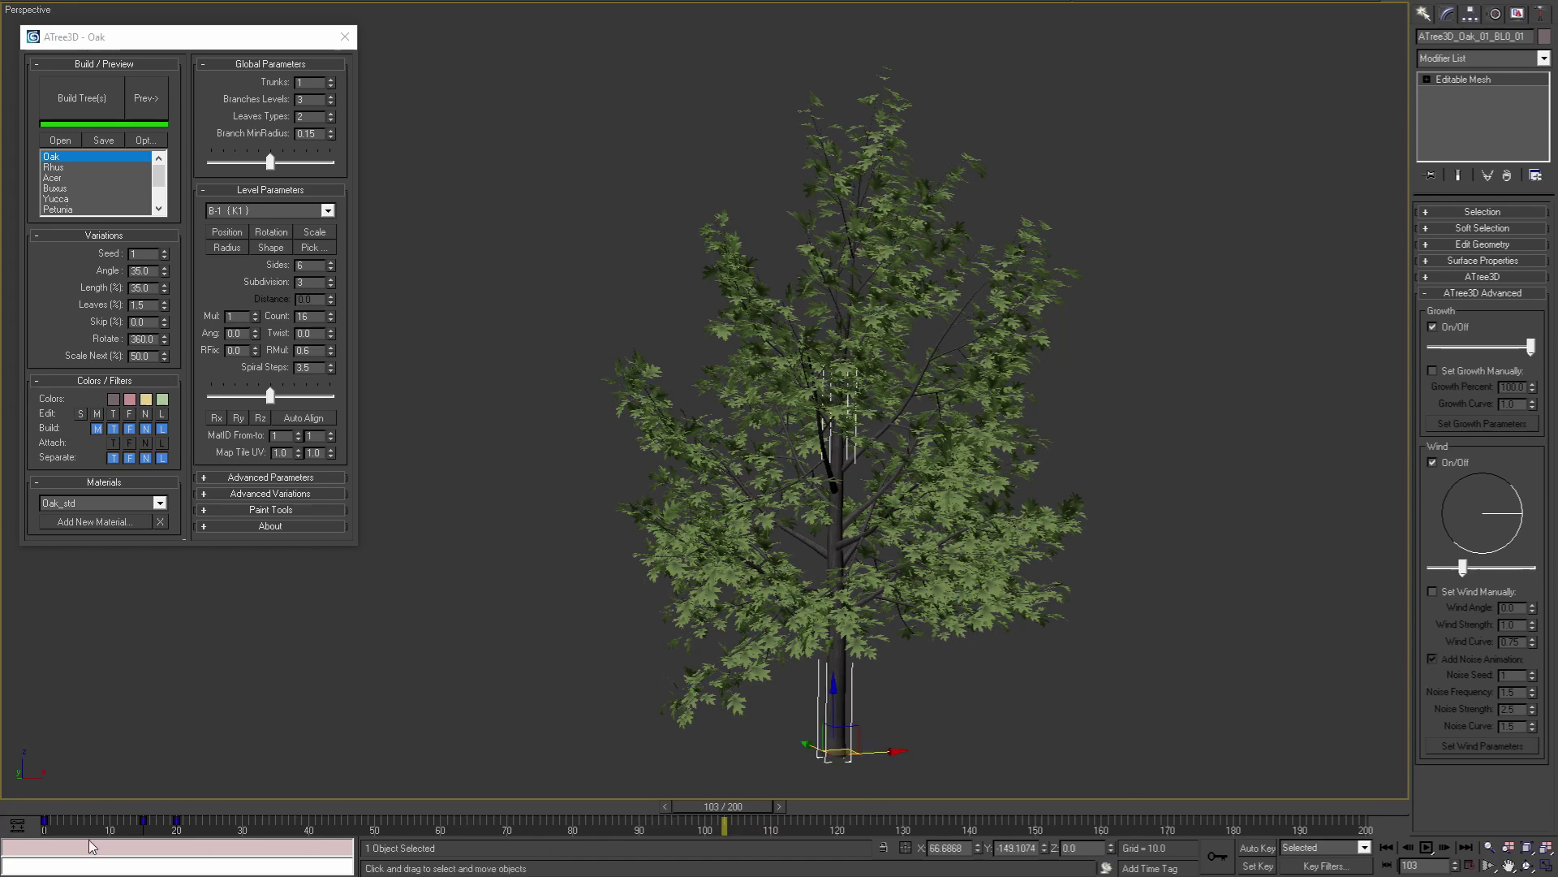
Toggle the wind off and on again, then raise the wind strength considerably.
{"action": "left_click", "coordinate": [1434, 462]}
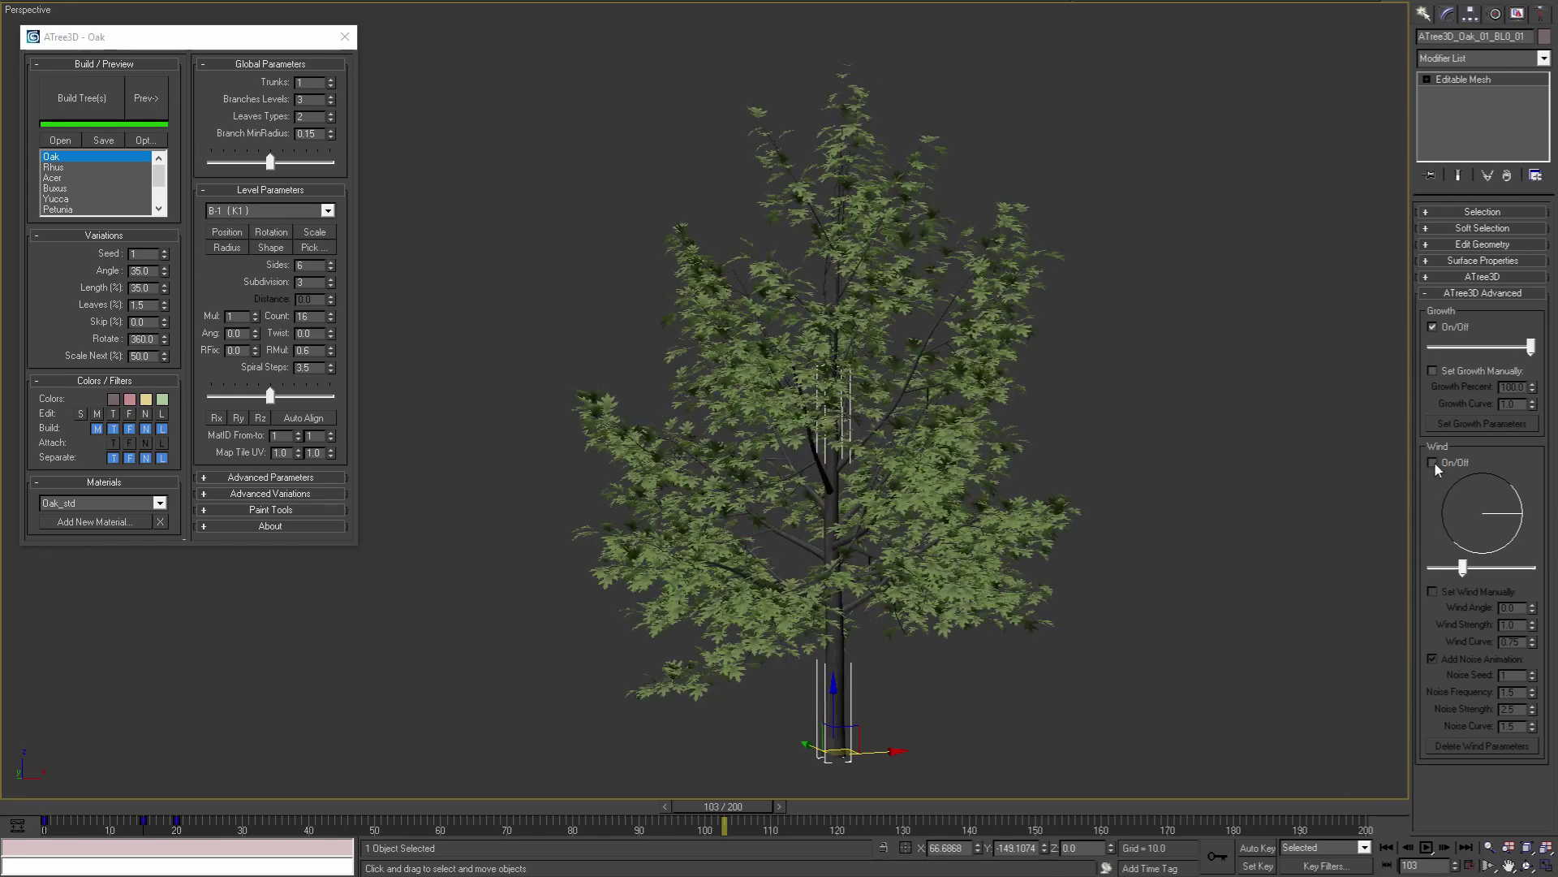
{"action": "left_click", "coordinate": [1434, 462]}
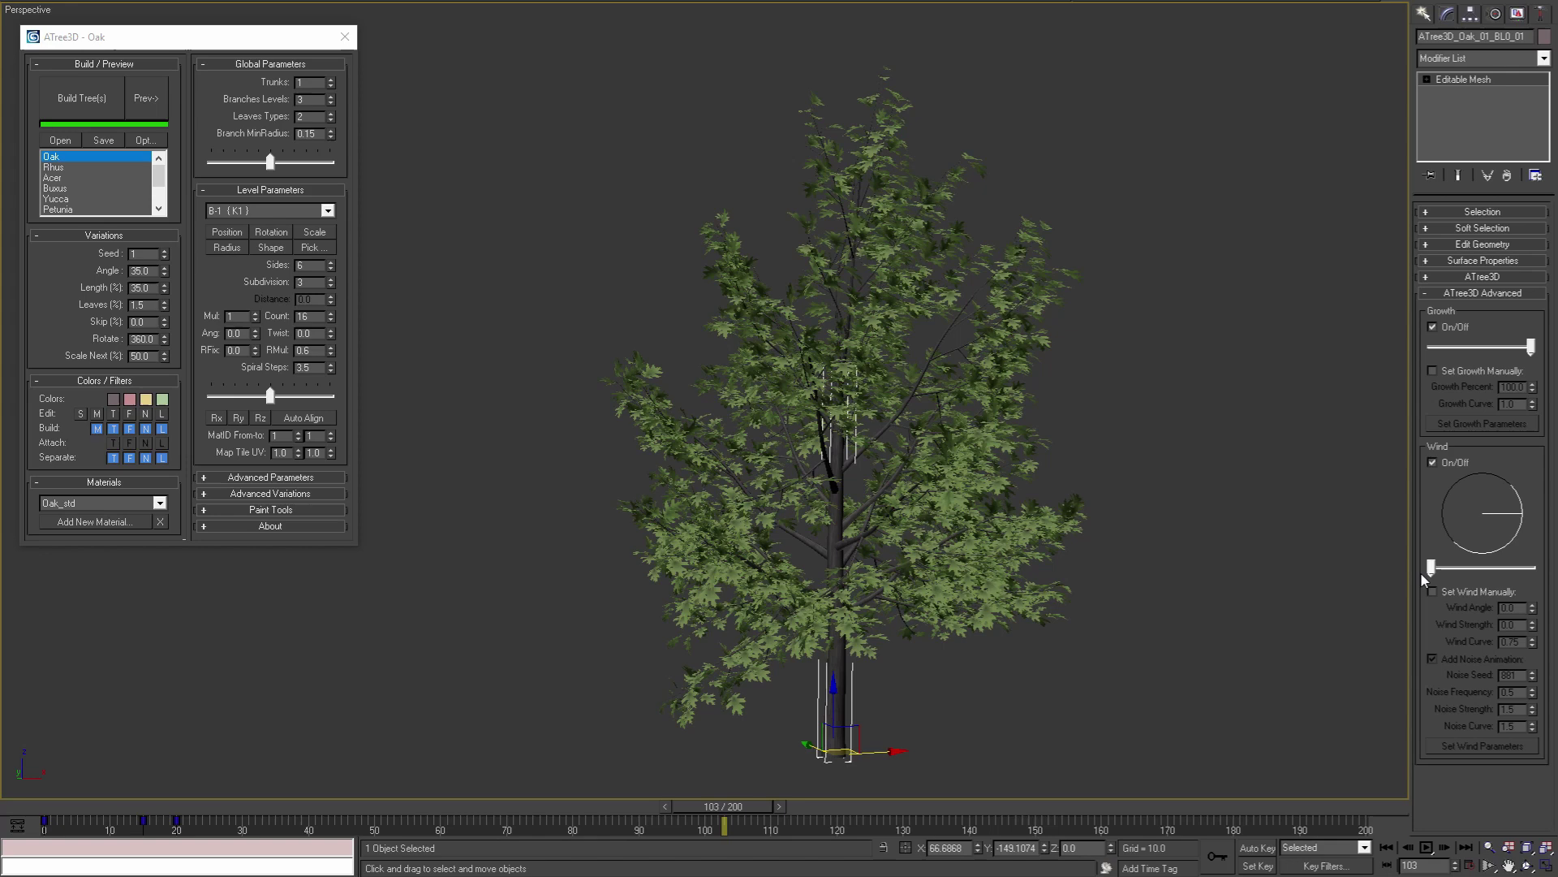
{"action": "left_click_drag", "start_coordinate": [1421, 571], "coordinate": [1482, 574]}
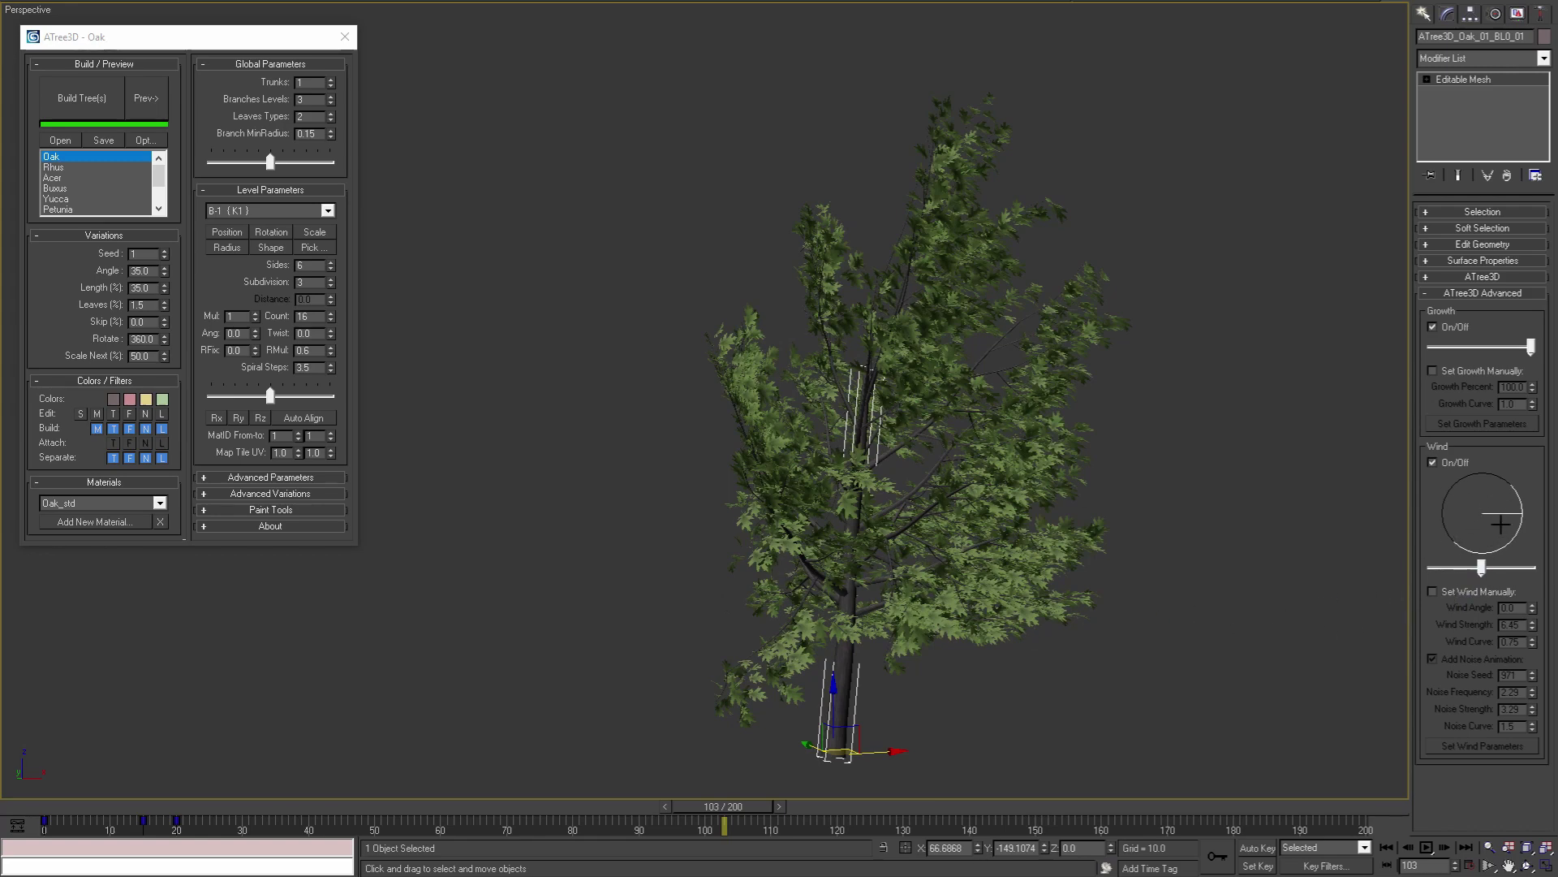
Set the wind direction dial to about 92°, then to about 175°.
{"action": "mouse_move", "coordinate": [1501, 523]}
{"action": "left_click", "coordinate": [1481, 488]}
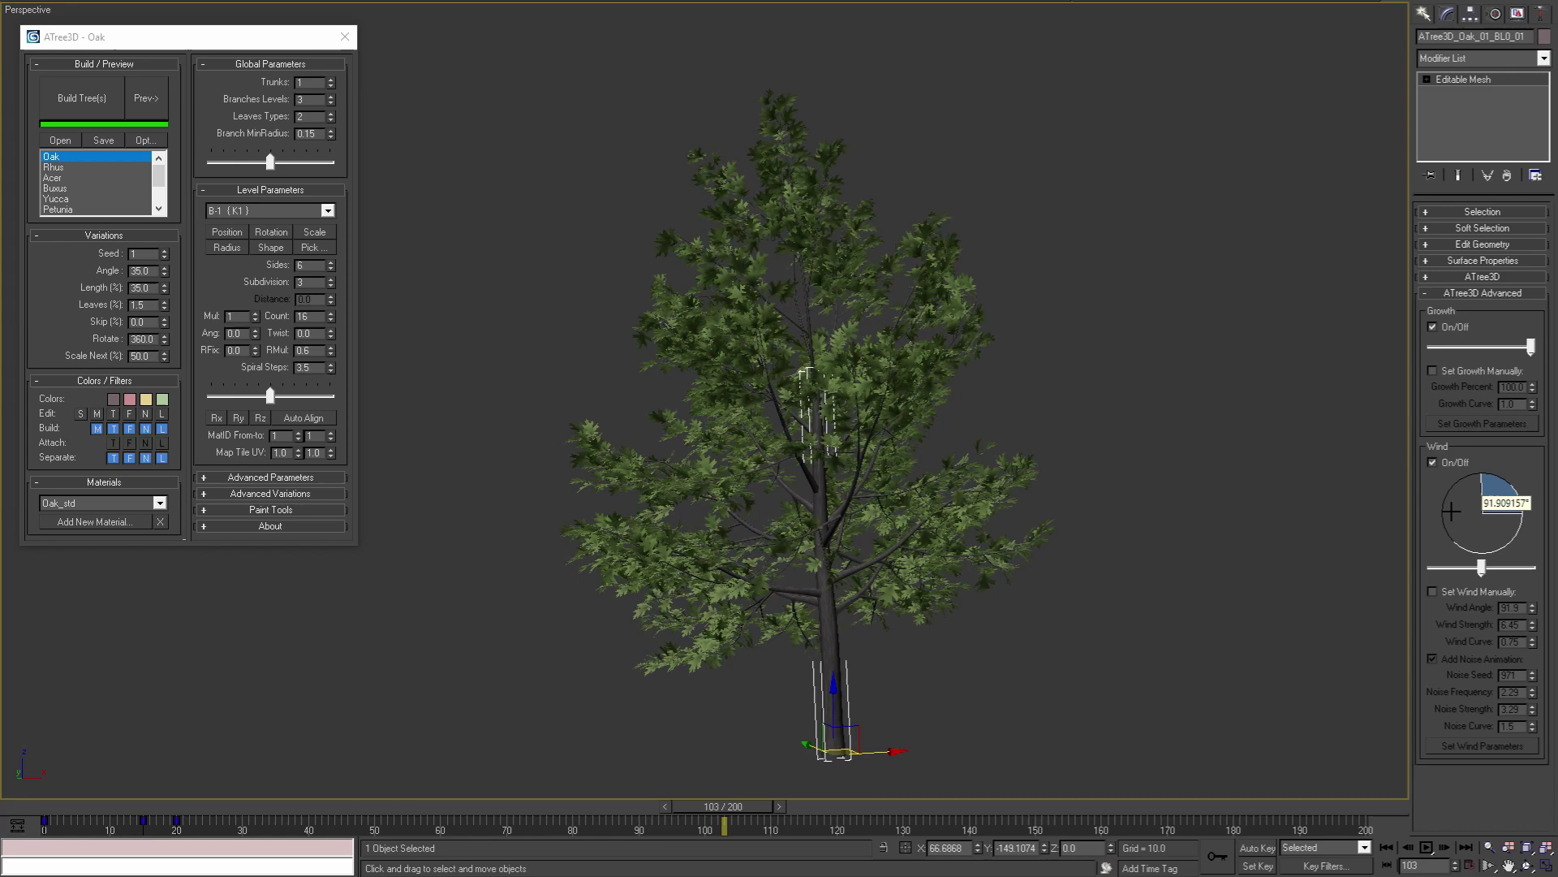
{"action": "left_click", "coordinate": [1449, 510]}
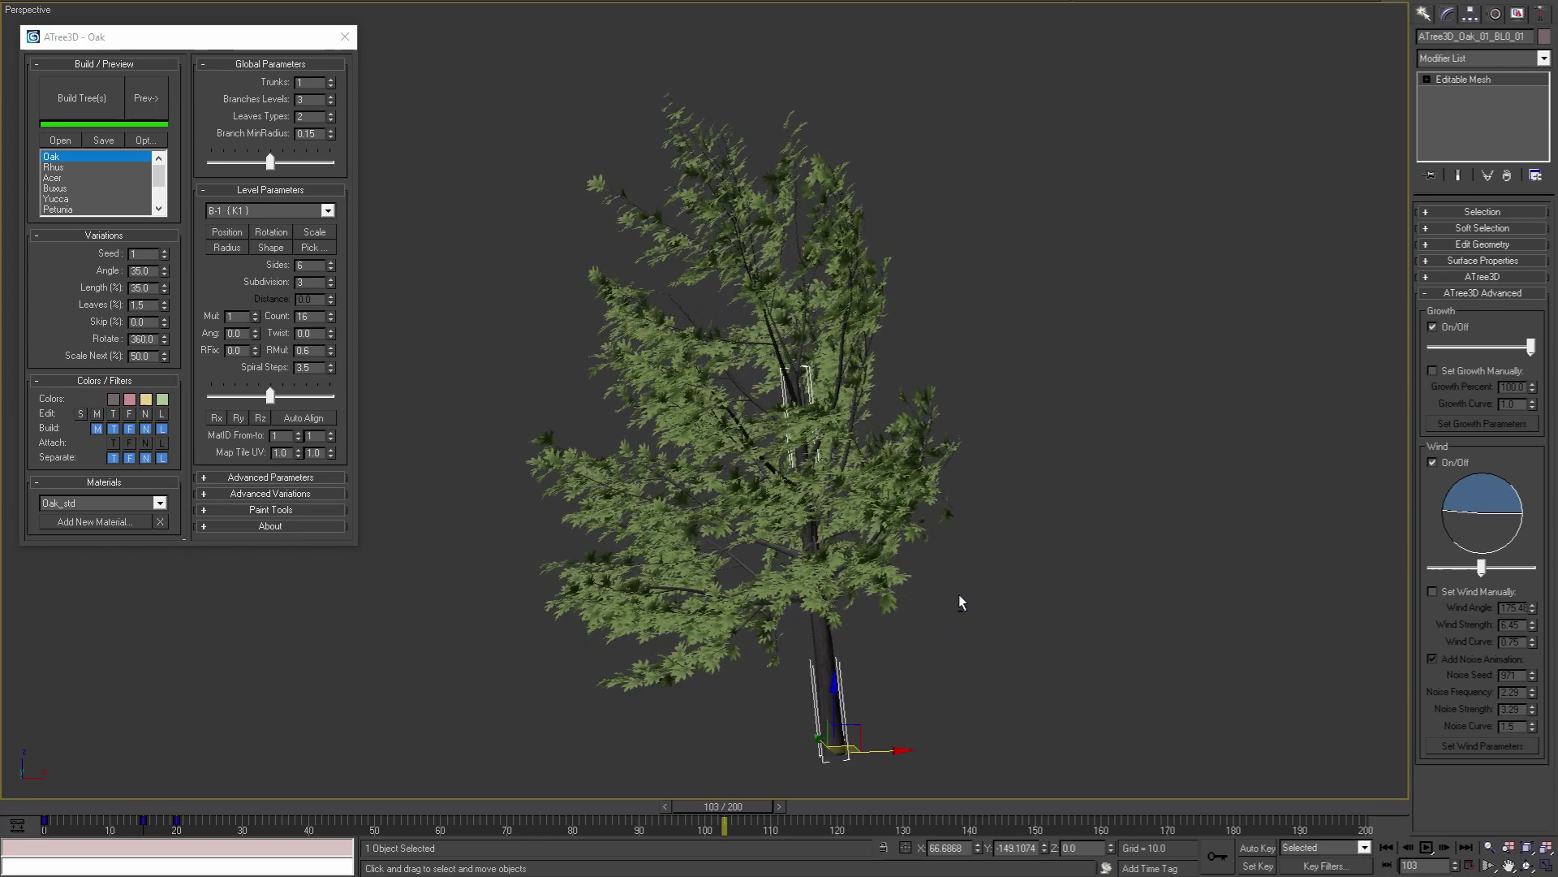
Reset wind direction to 0°, then manually set Wind Angle 15 and Wind Strength 5 and apply.
{"action": "left_click", "coordinate": [1510, 513]}
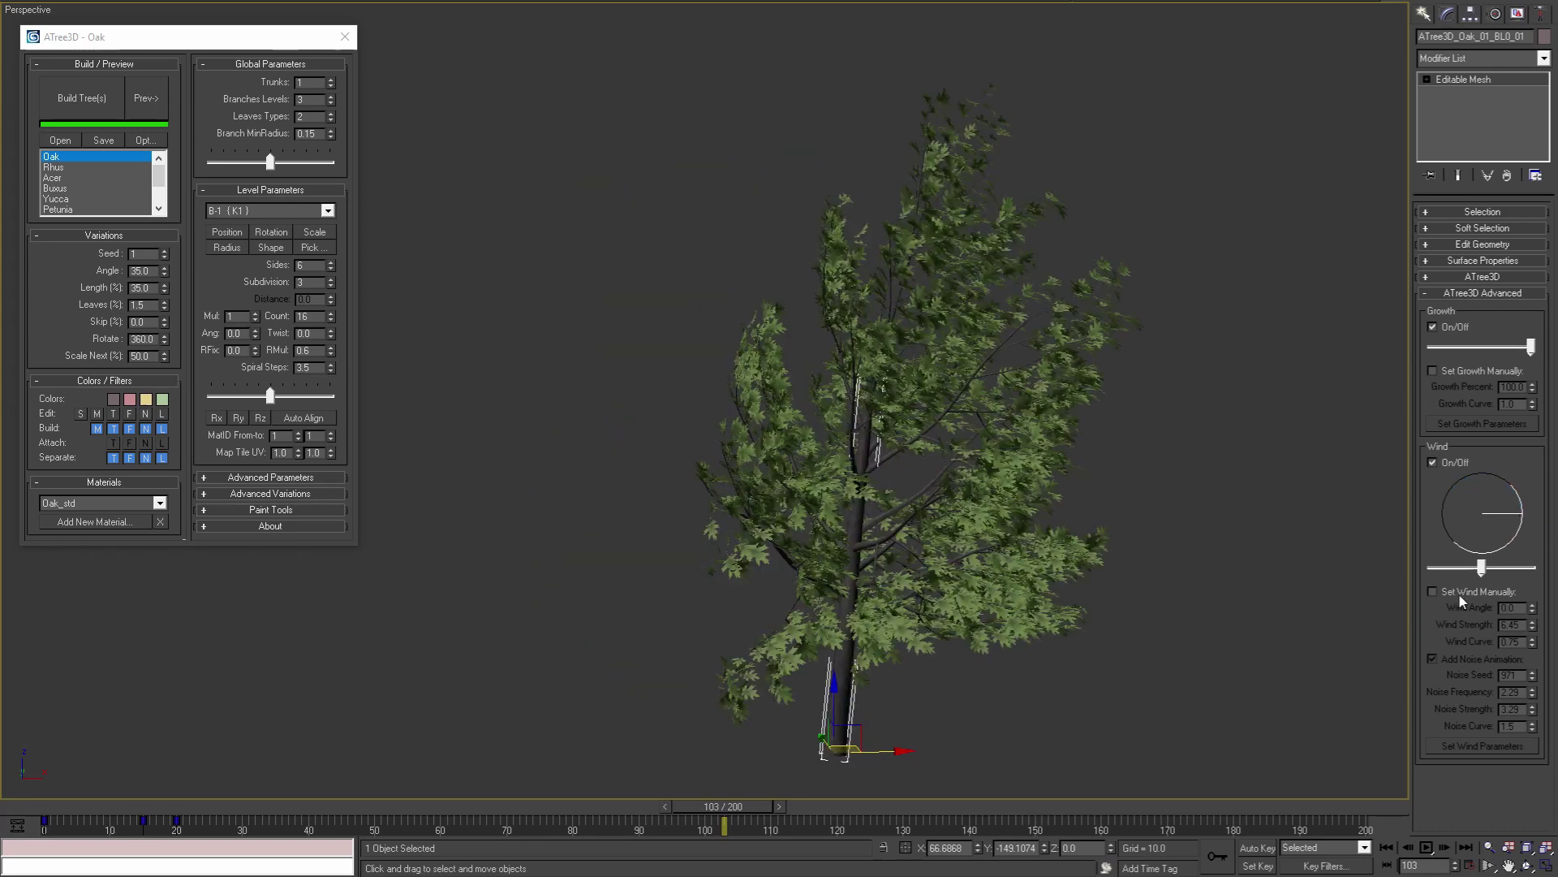
{"action": "left_click", "coordinate": [1432, 592]}
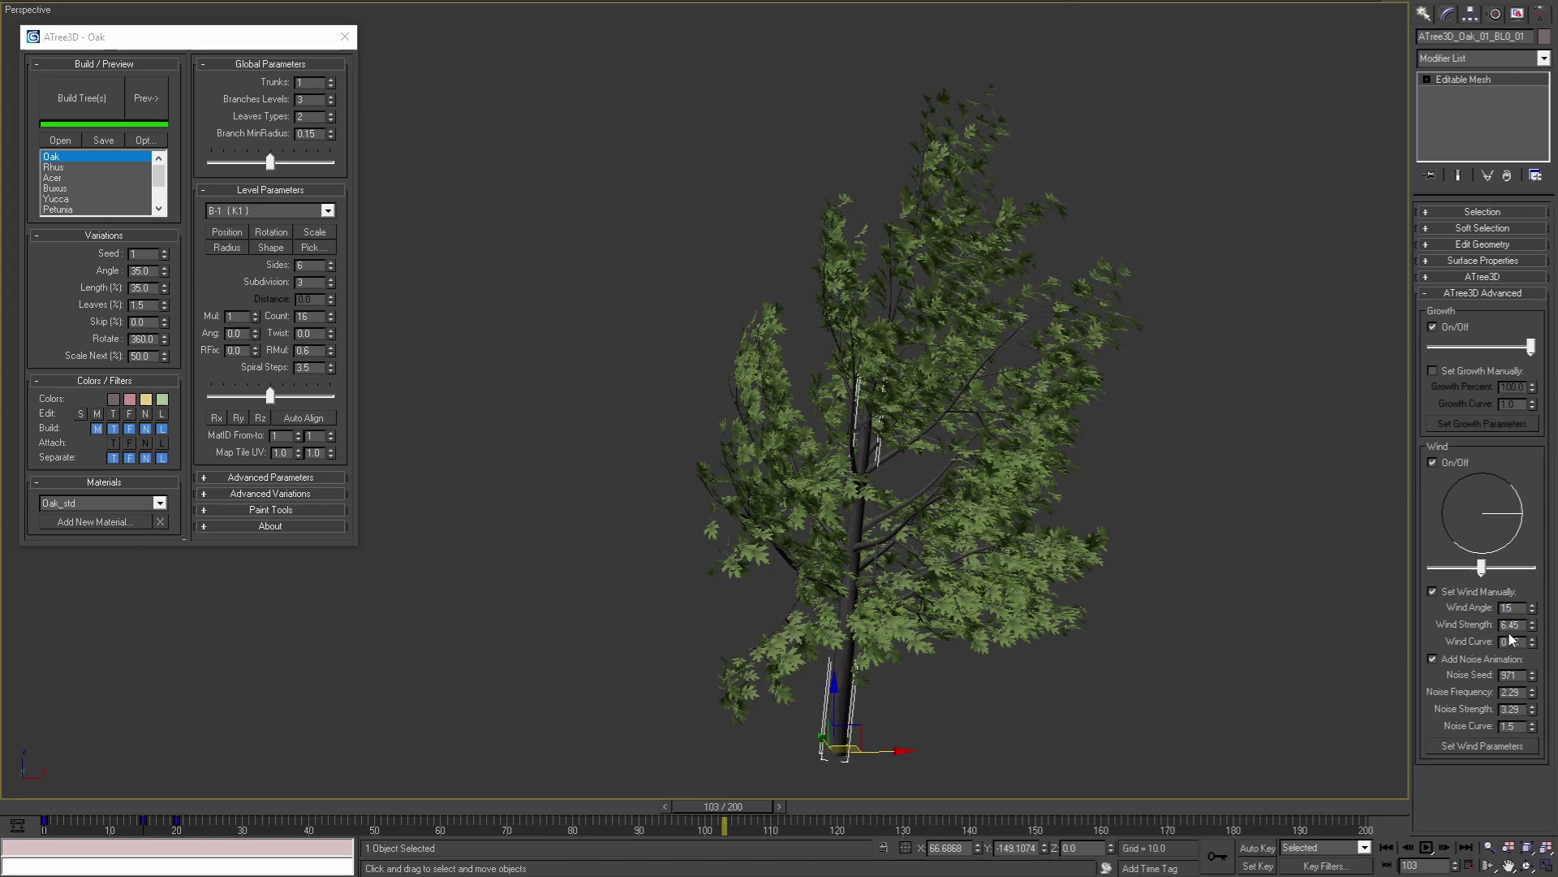
{"action": "type", "text": "15"}
{"action": "key", "text": "Tab"}
{"action": "type", "text": "5"}
{"action": "key", "text": "Return"}
{"action": "left_click", "coordinate": [1454, 751]}
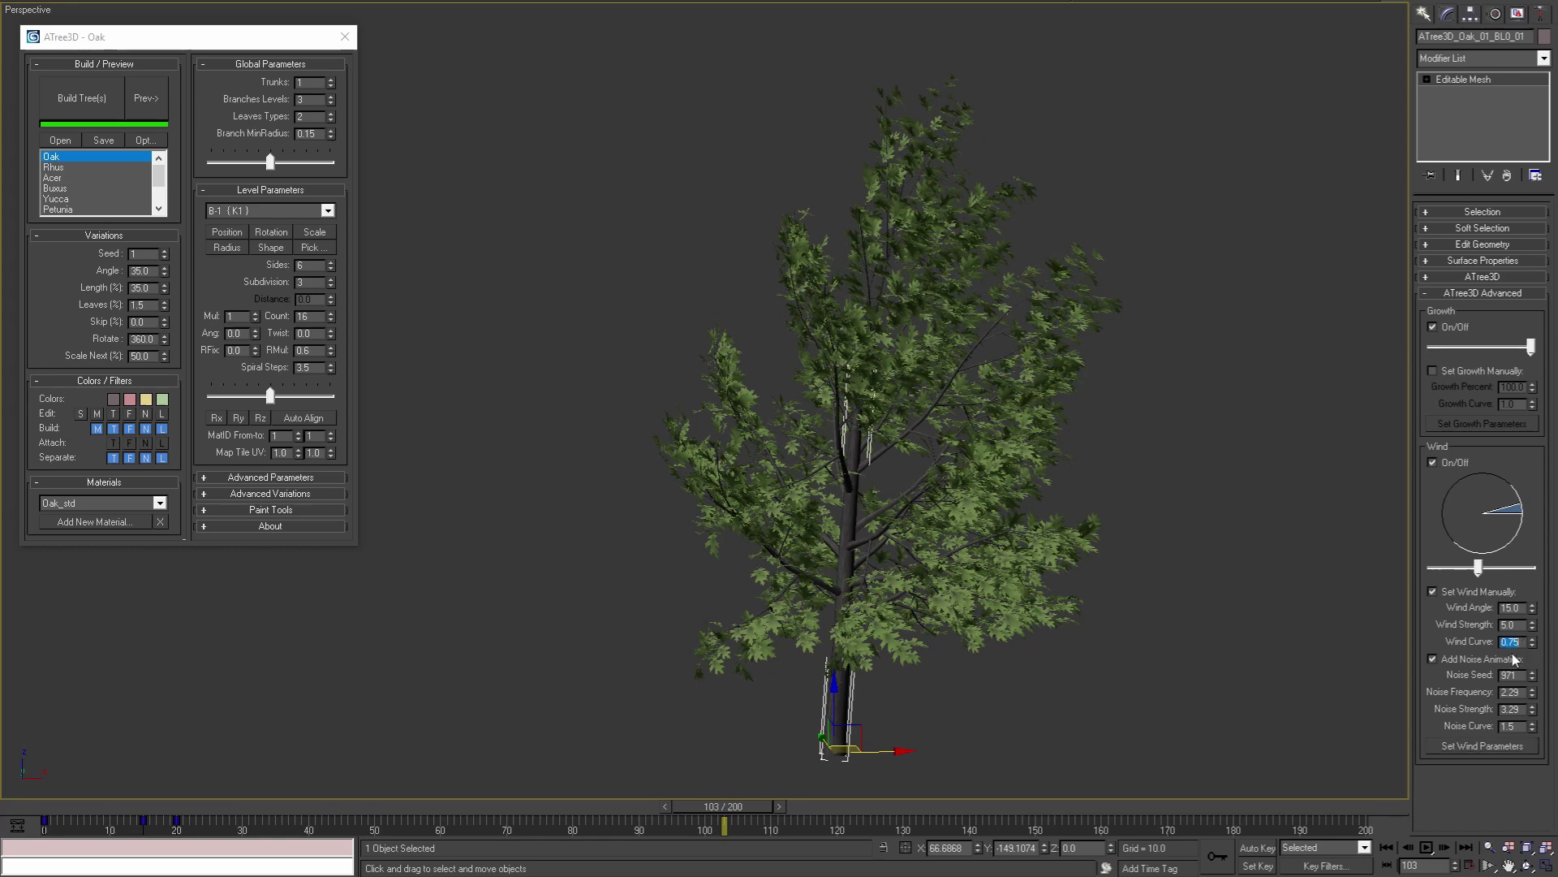
Apply a wind curve of 1.5 and play the animation to compare.
{"action": "type", "text": "1"}
{"action": "left_click", "coordinate": [1488, 745]}
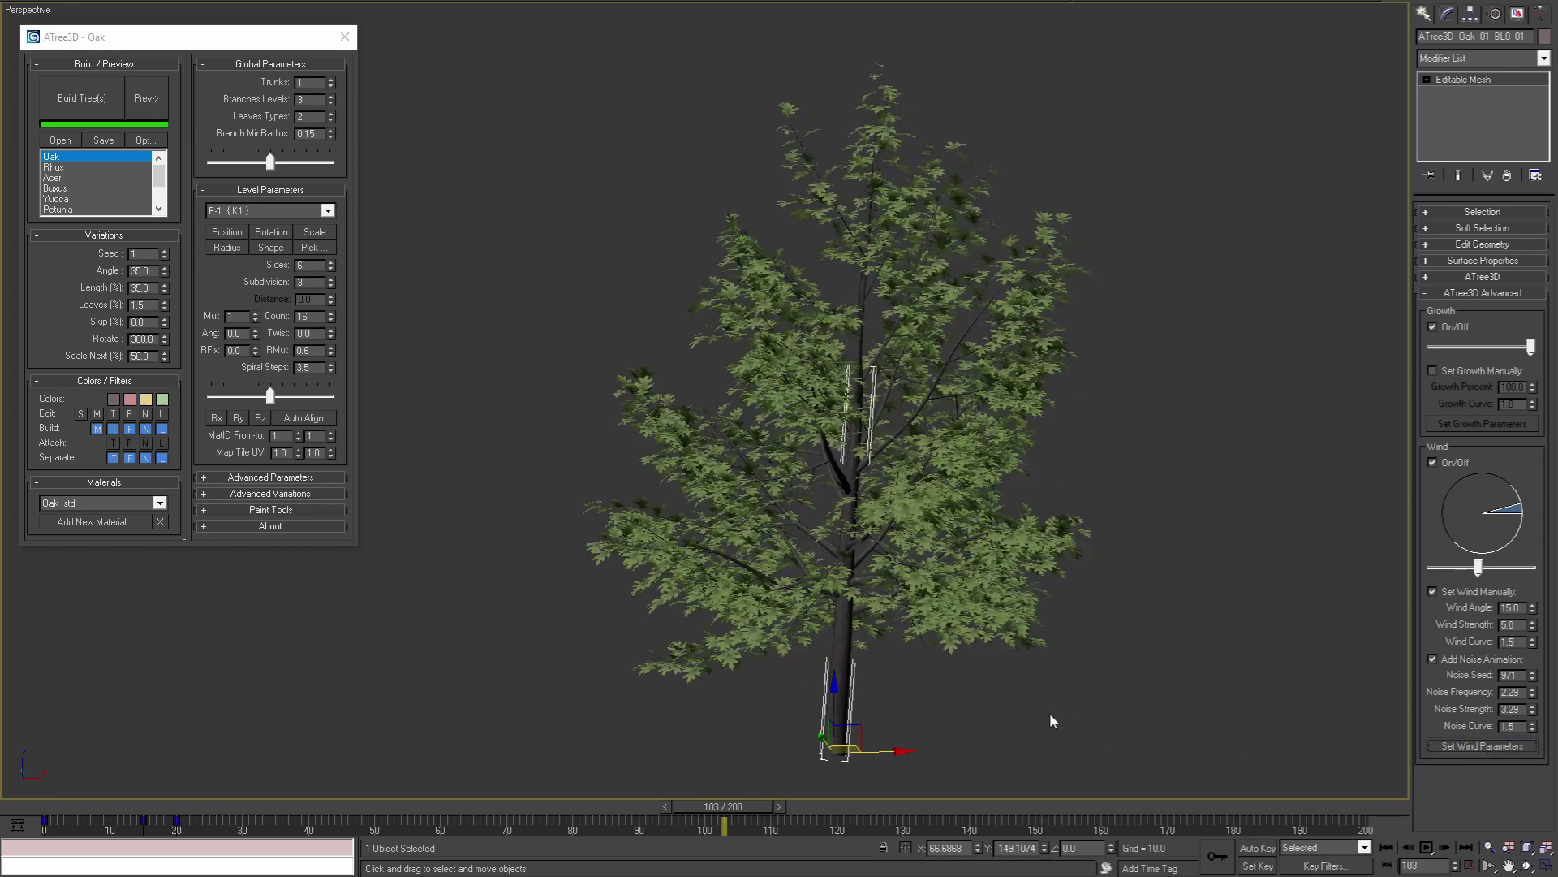
{"action": "left_click", "coordinate": [1431, 846]}
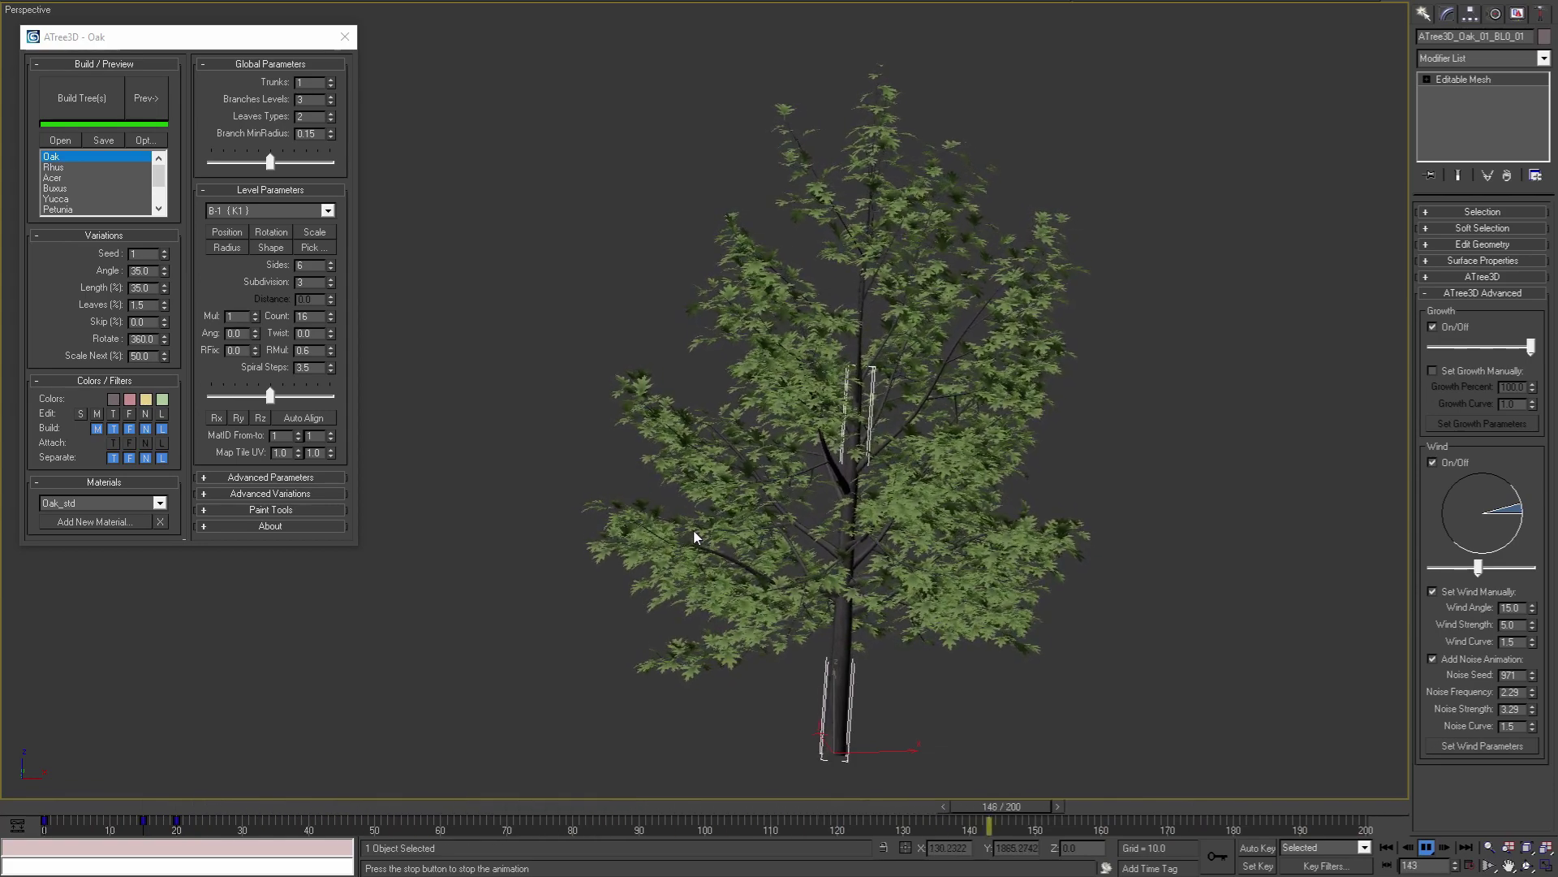
Try a wind curve of 0.5, then settle on a wind curve of 0.75.
{"action": "double_click", "coordinate": [1502, 641]}
{"action": "type", "text": ".5"}
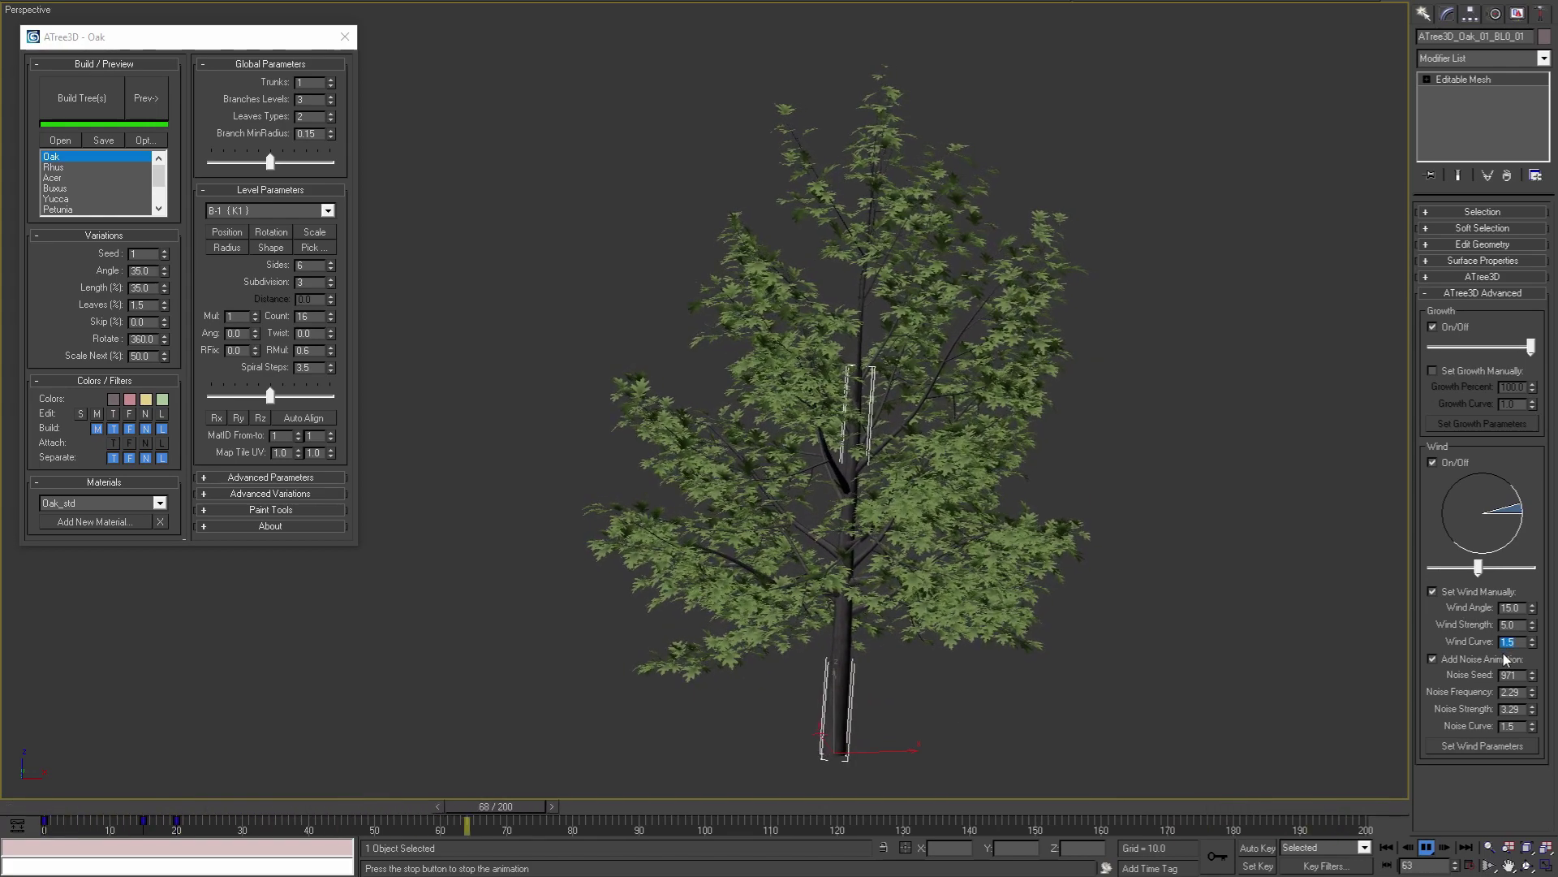
{"action": "left_click", "coordinate": [1473, 747]}
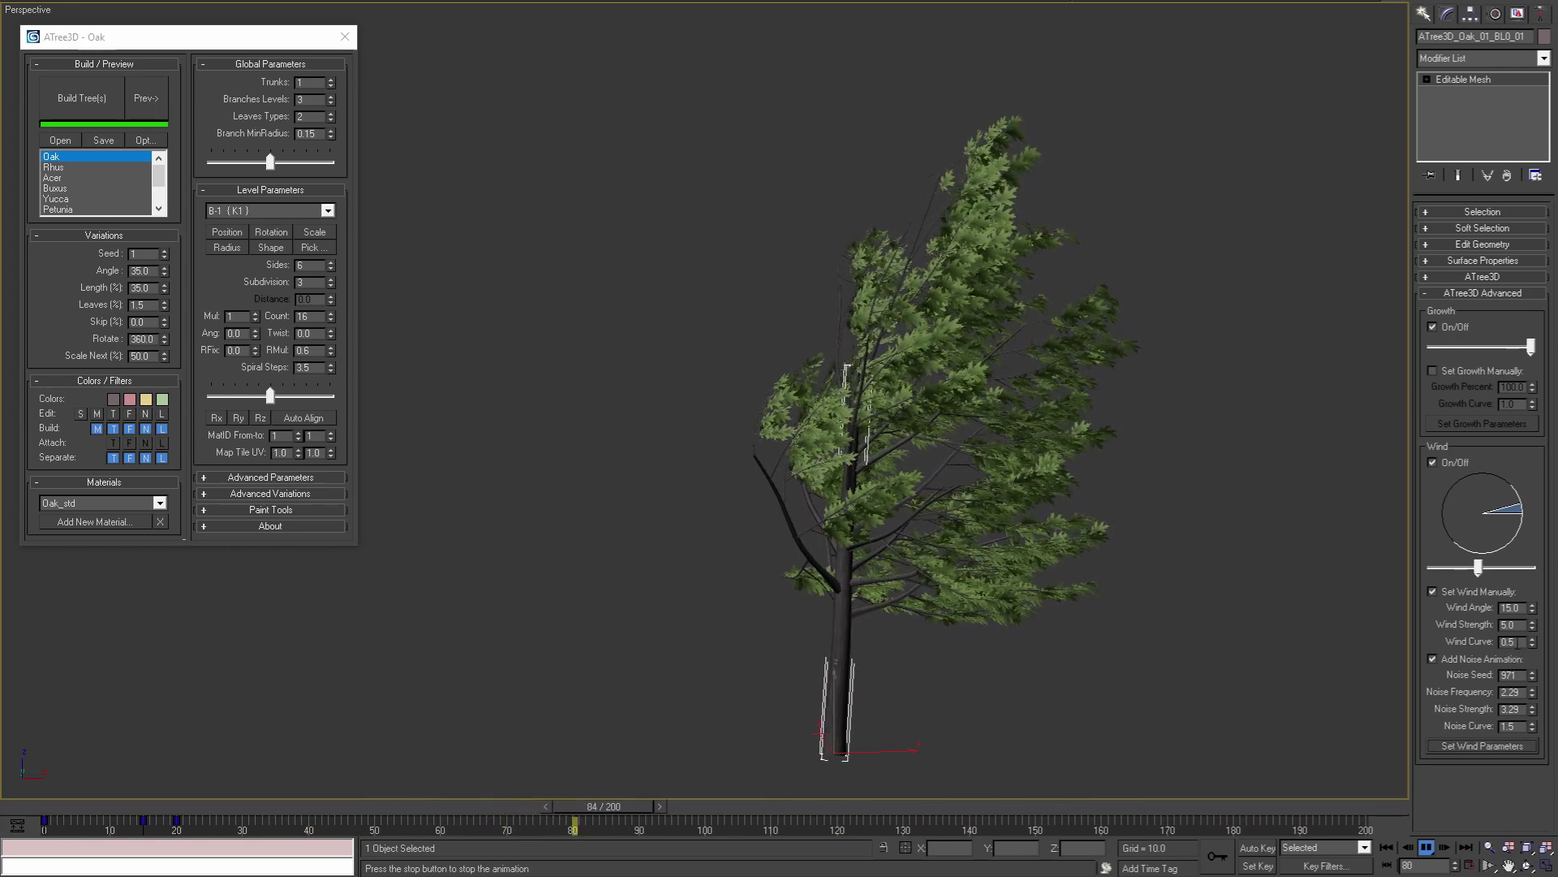
{"action": "double_click", "coordinate": [1511, 642]}
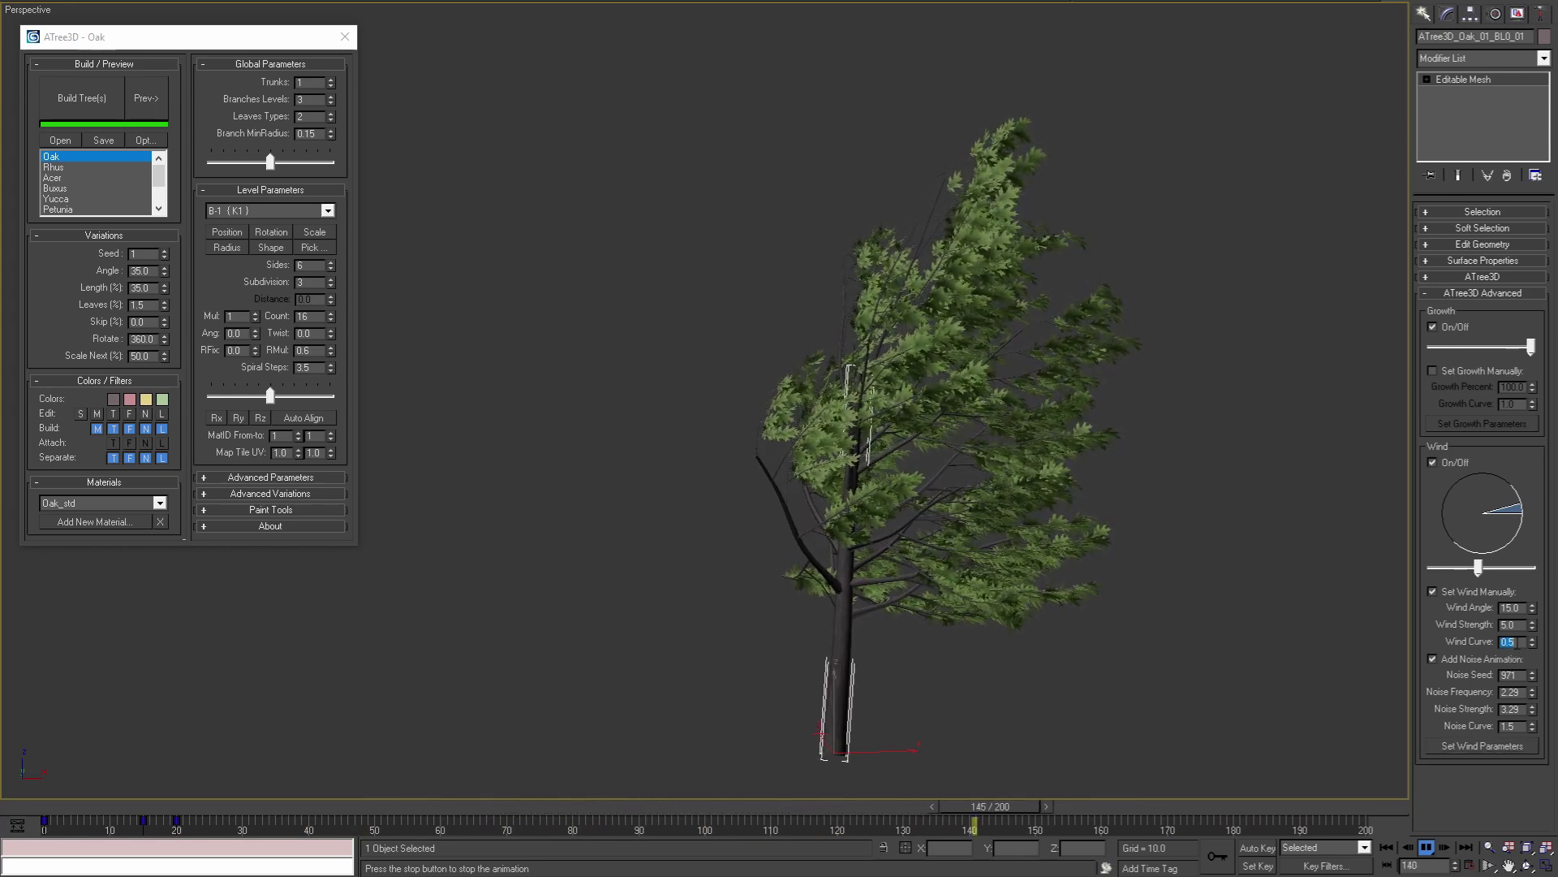
{"action": "type", "text": "1"}
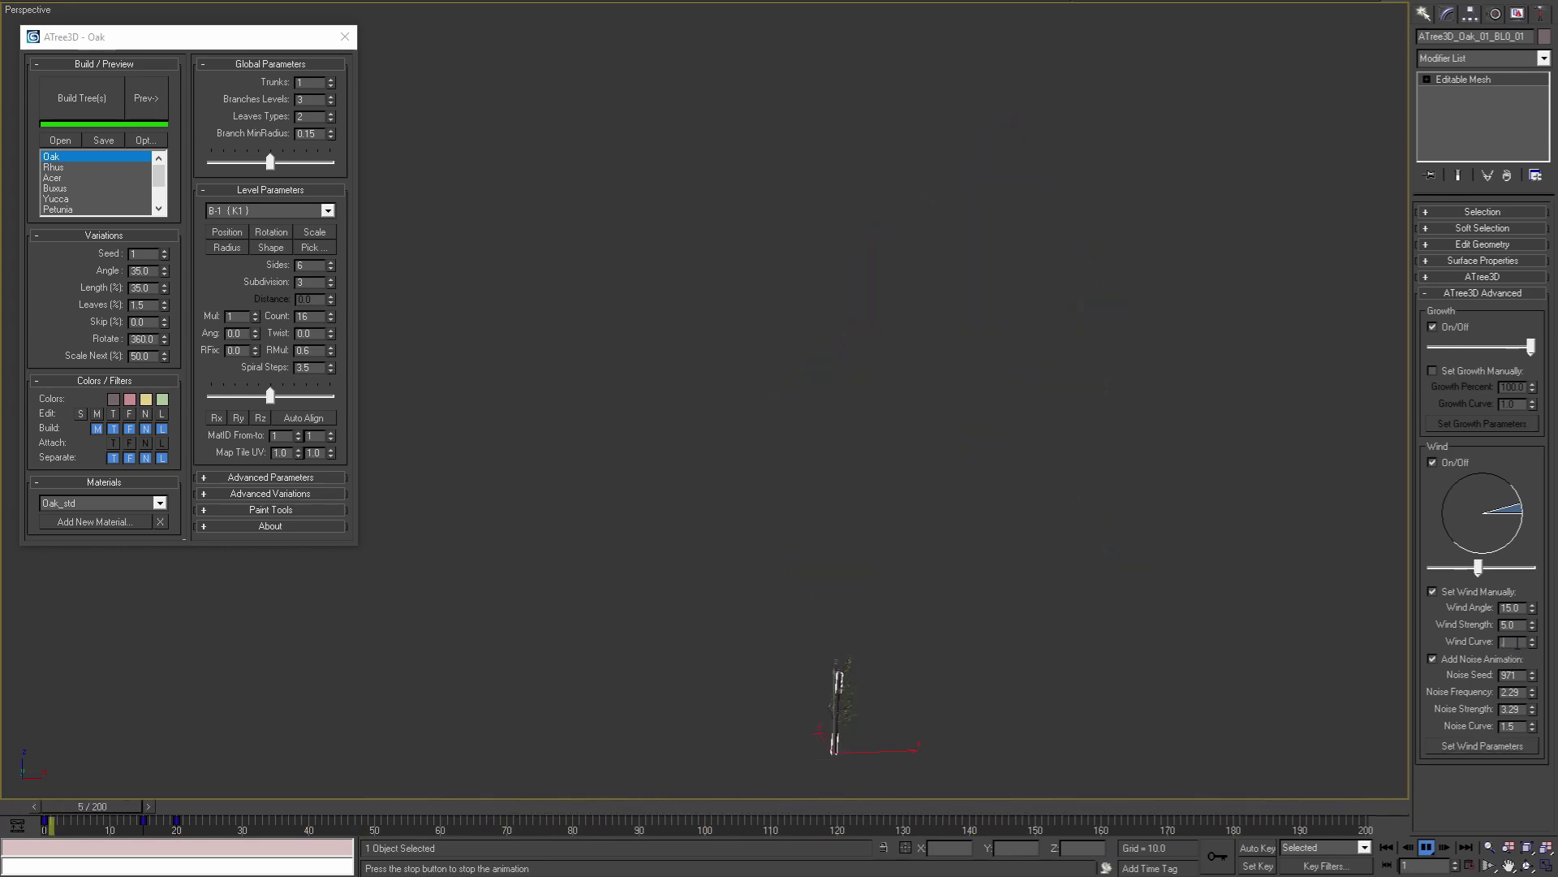
{"action": "key", "text": "BackSpace"}
{"action": "type", "text": "0.75"}
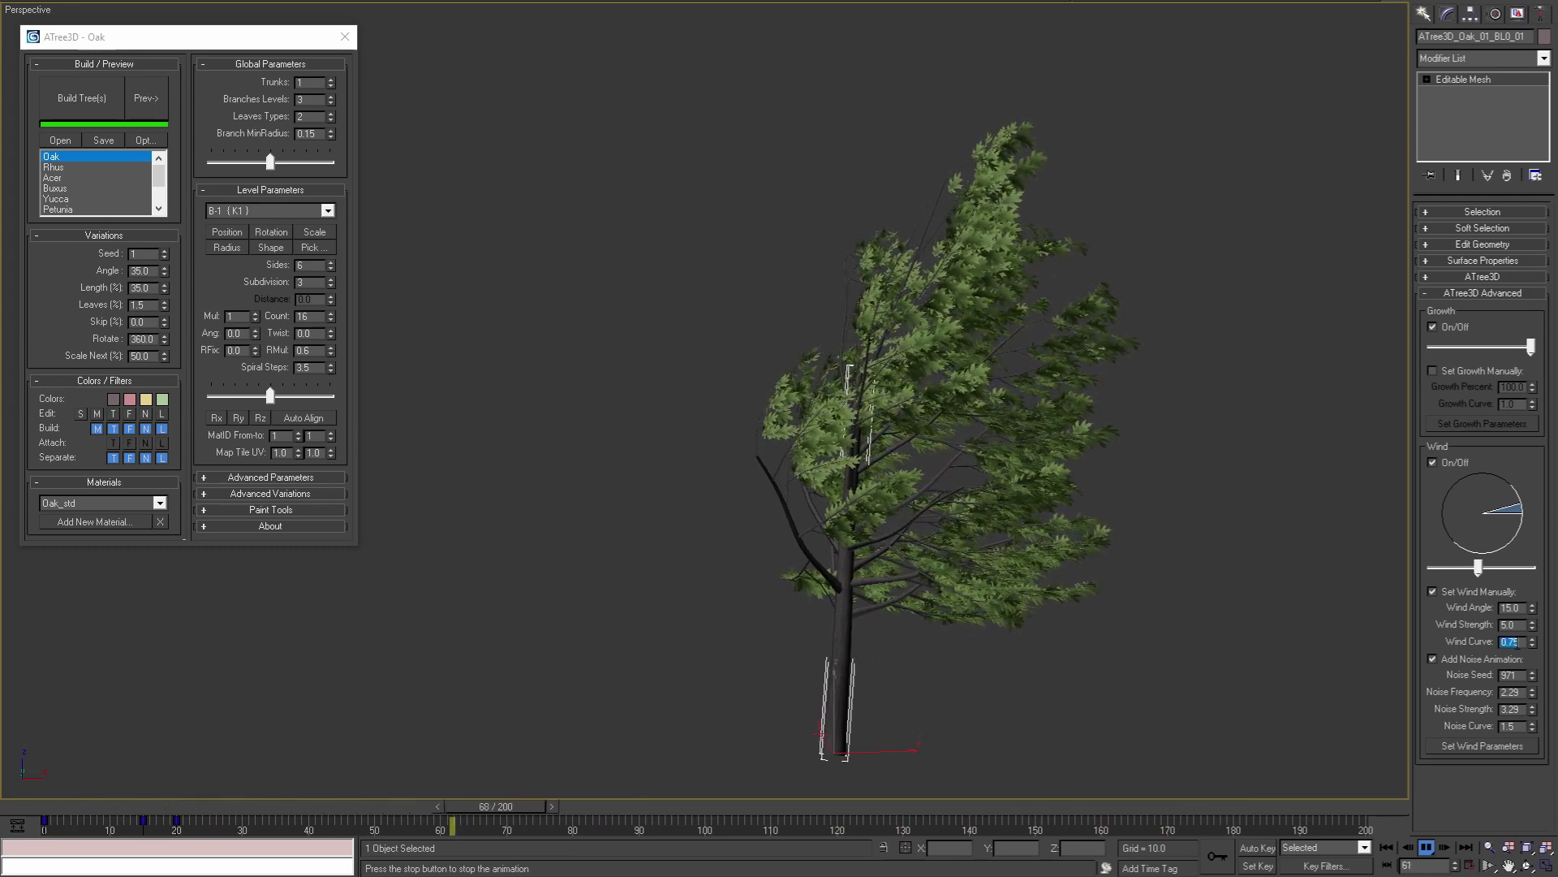
{"action": "key", "text": "Return"}
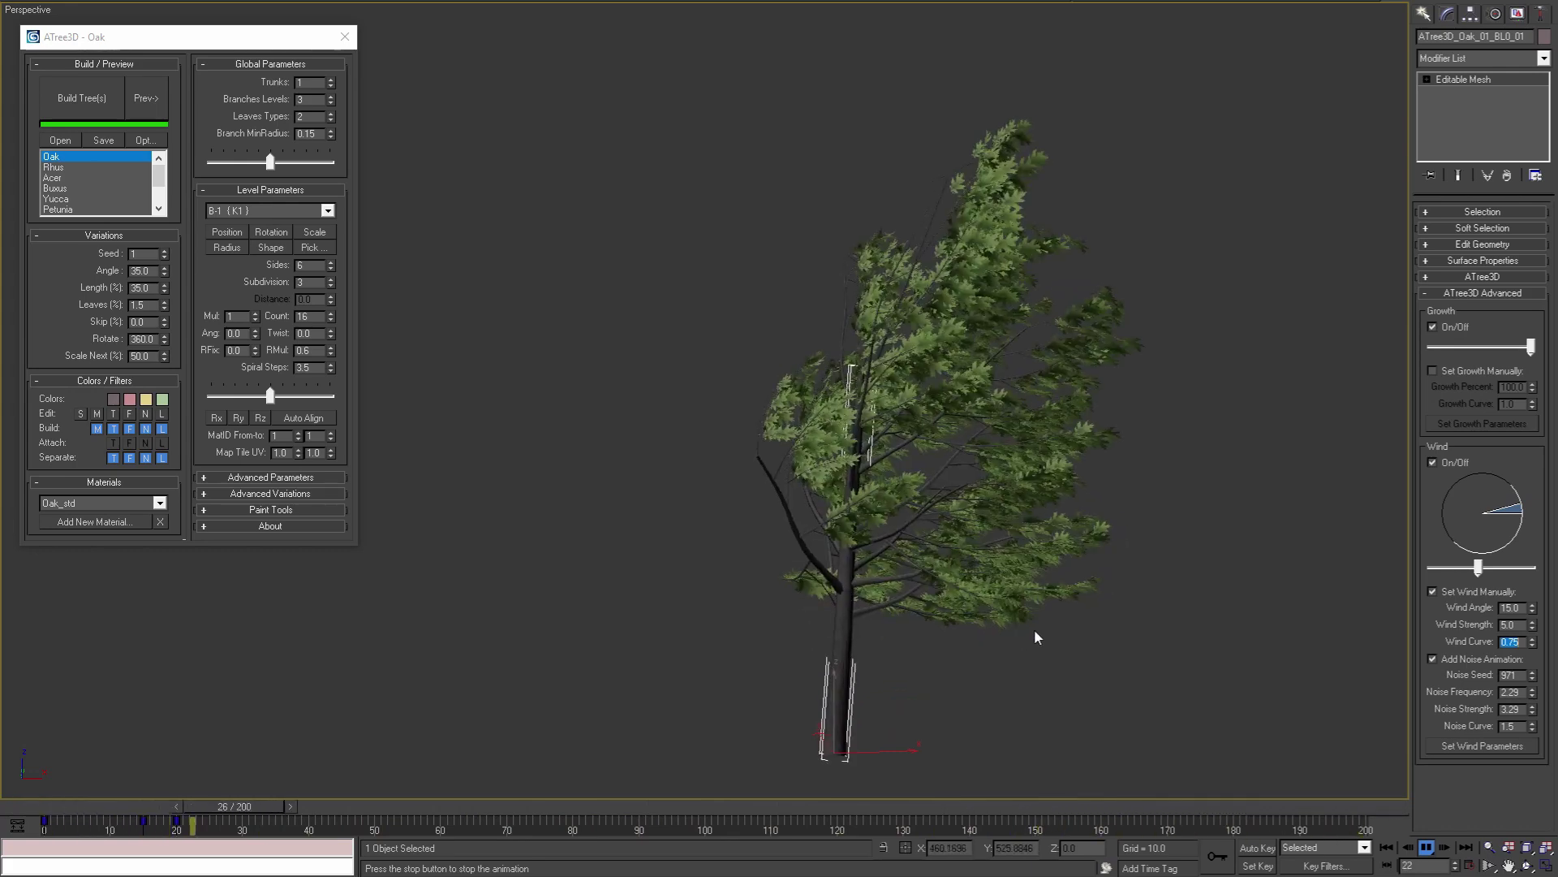
Turn off the oak's wind noise animation, apply the wind settings and move to a later frame.
{"action": "left_click", "coordinate": [1433, 659]}
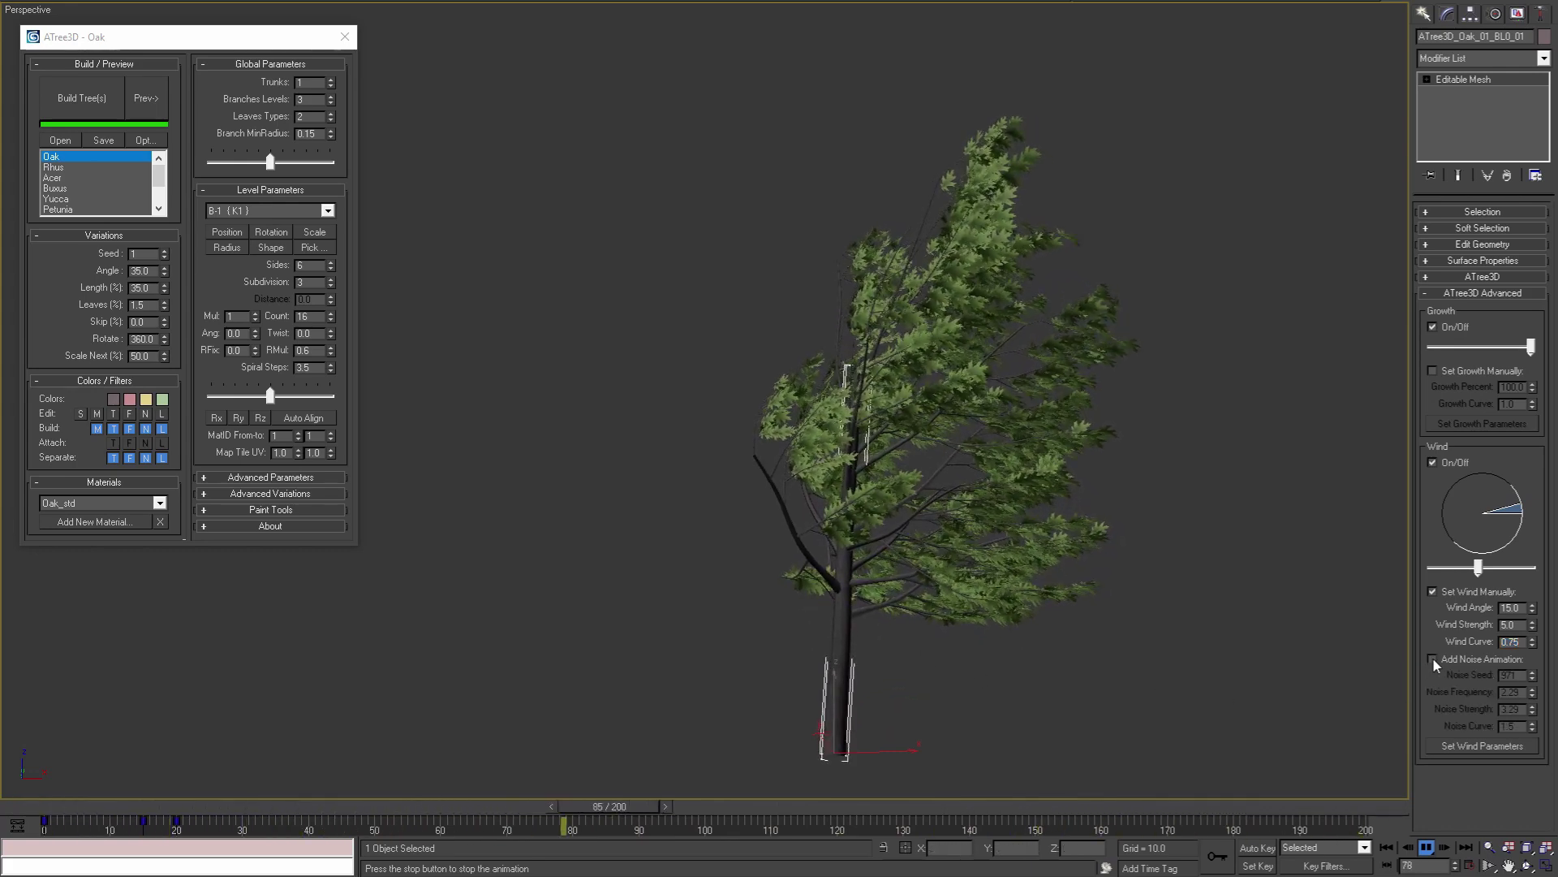
{"action": "left_click", "coordinate": [1459, 747]}
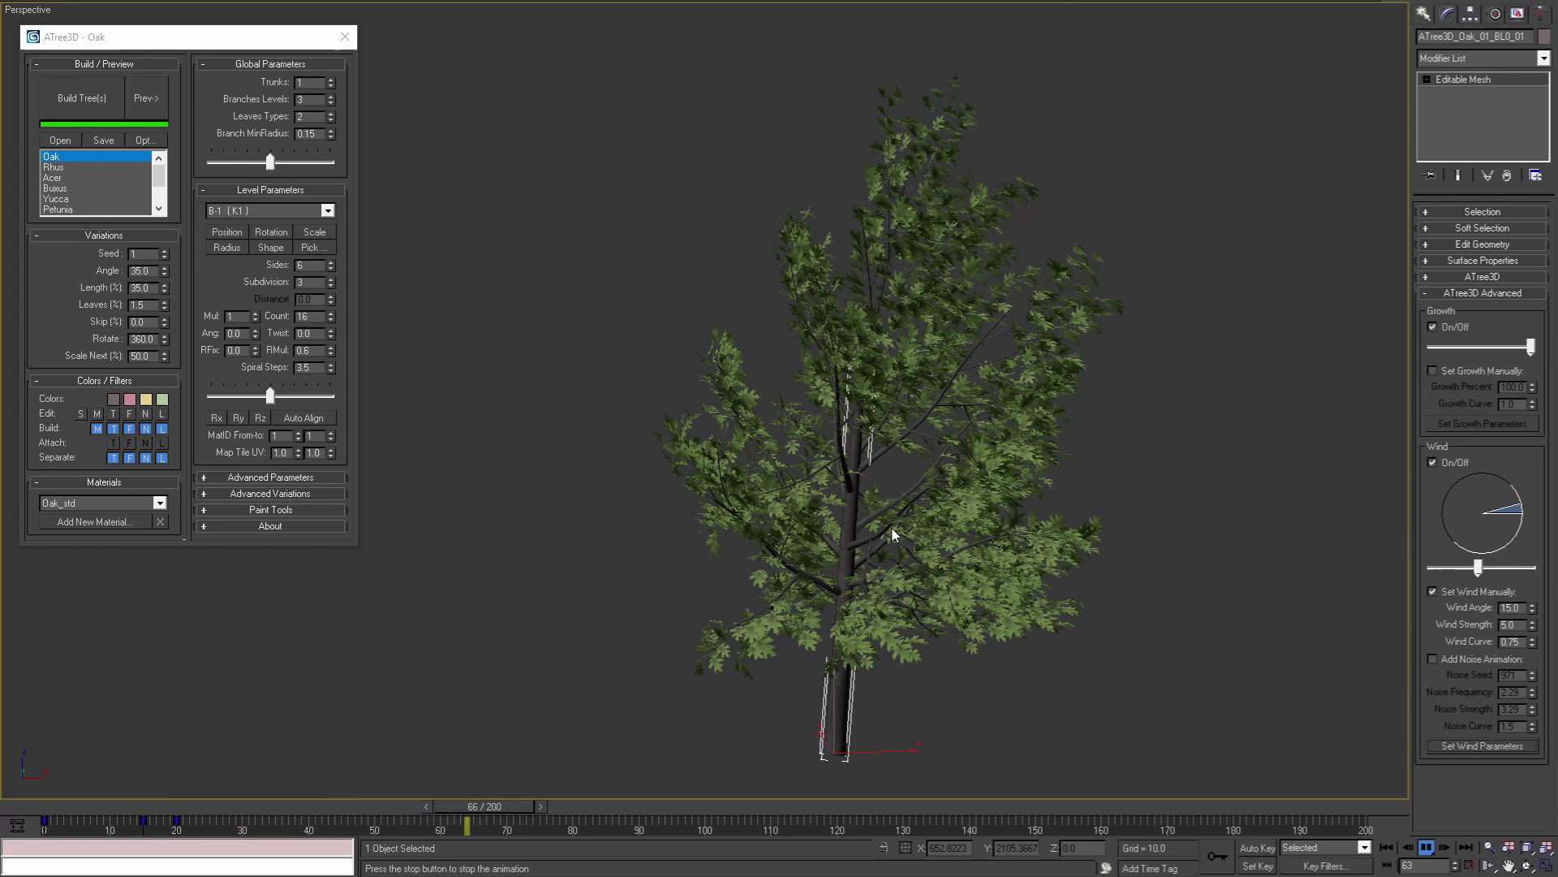
{"action": "mouse_move", "coordinate": [820, 804]}
{"action": "left_mouse_down"}
{"action": "mouse_move", "coordinate": [1119, 806]}
{"action": "mouse_move", "coordinate": [849, 826]}
{"action": "mouse_move", "coordinate": [809, 808]}
{"action": "left_mouse_up"}
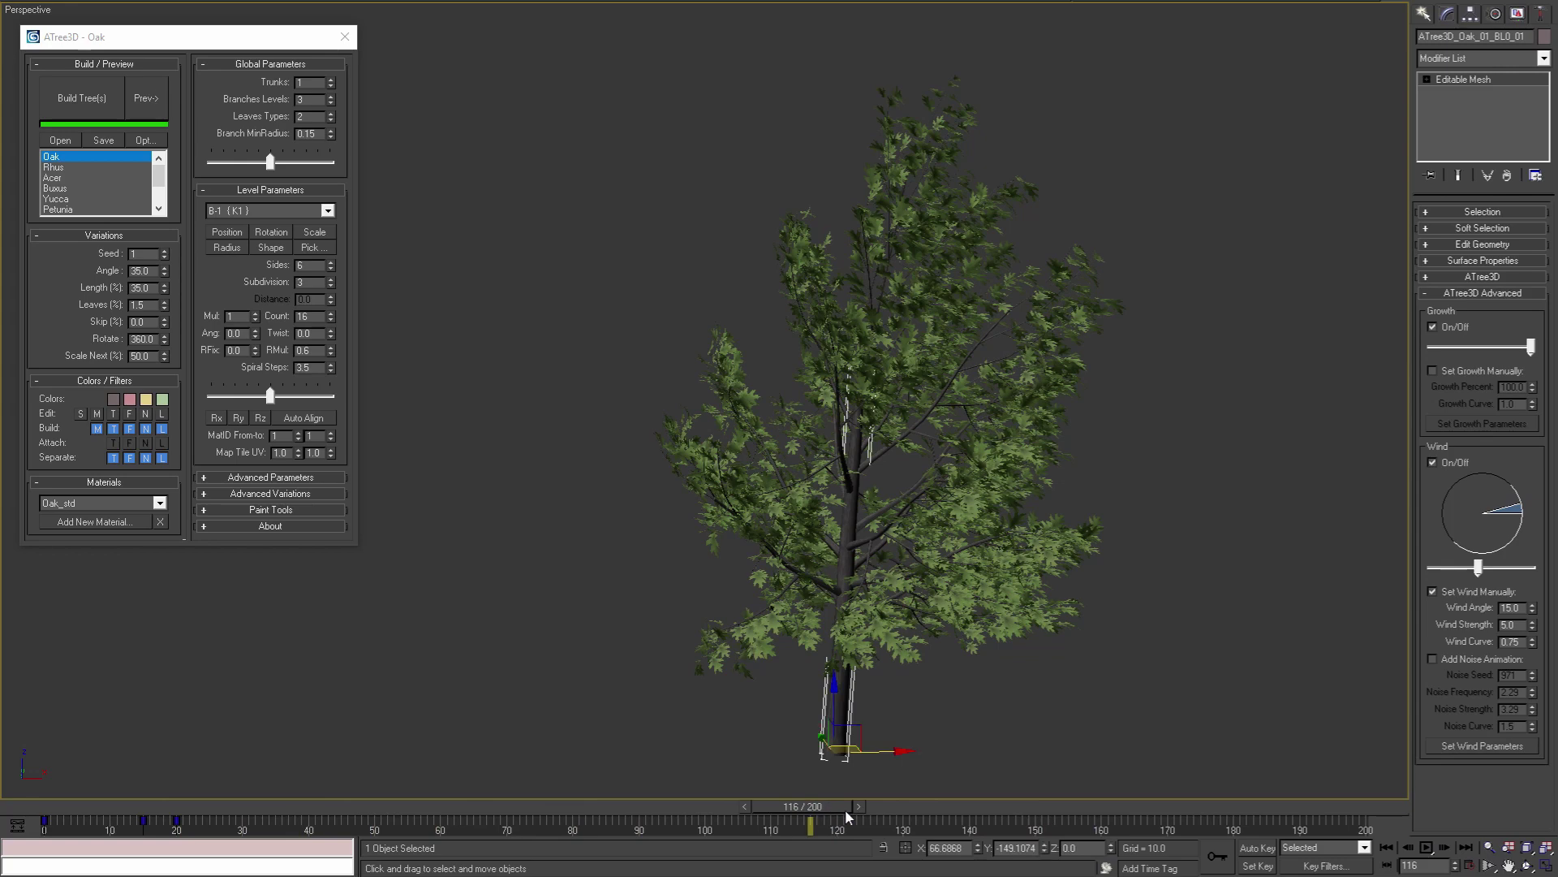
Re-enable noise animation and apply the wind settings with Noise Seed 2.
{"action": "left_click", "coordinate": [1432, 659]}
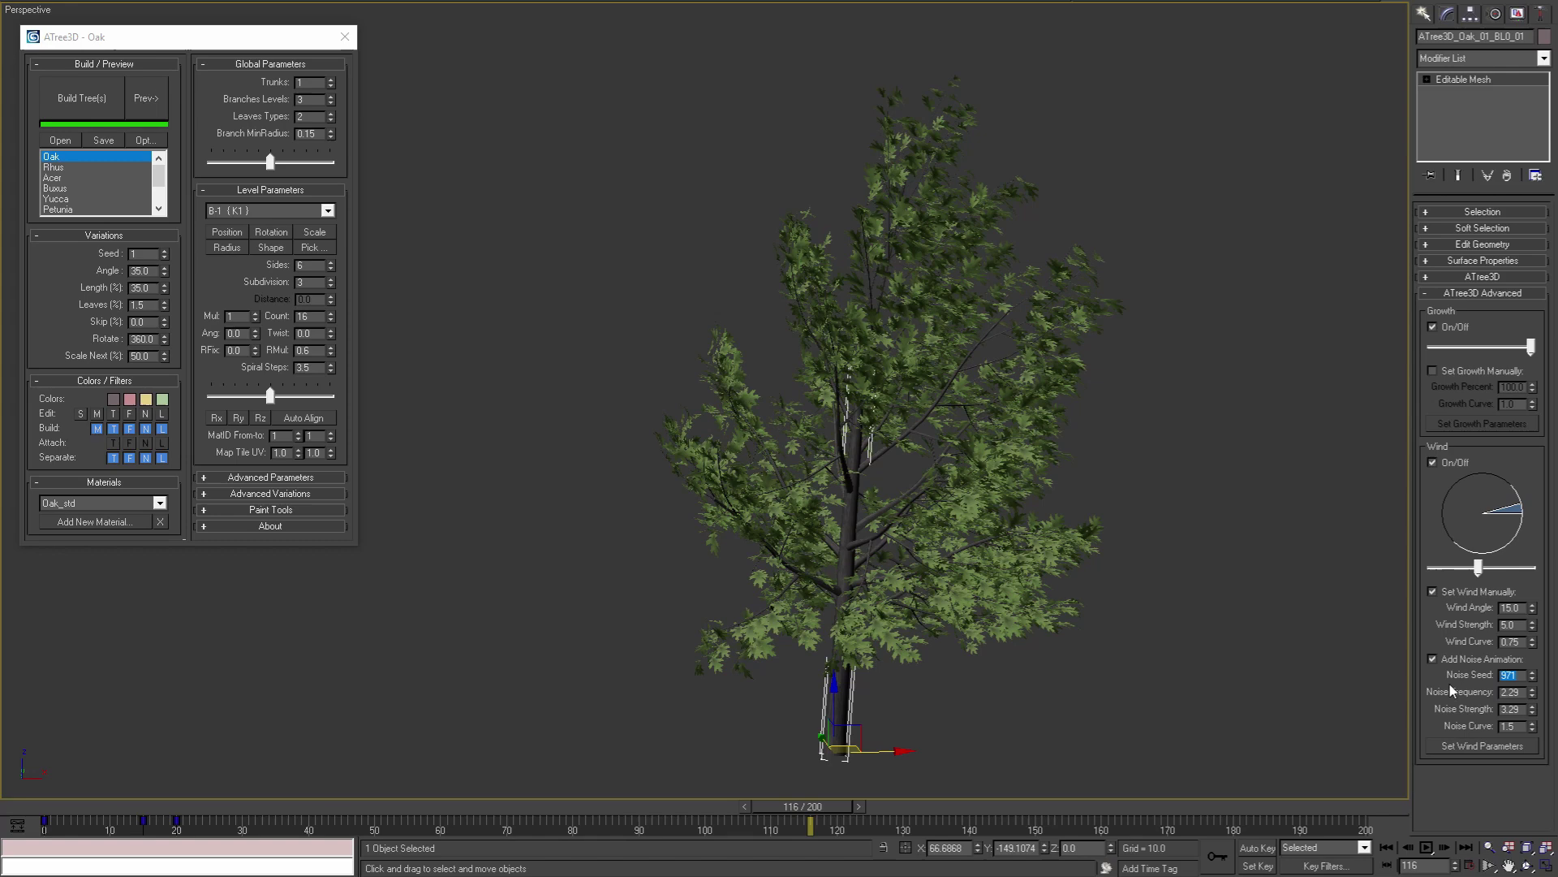
{"action": "left_click", "coordinate": [1481, 747]}
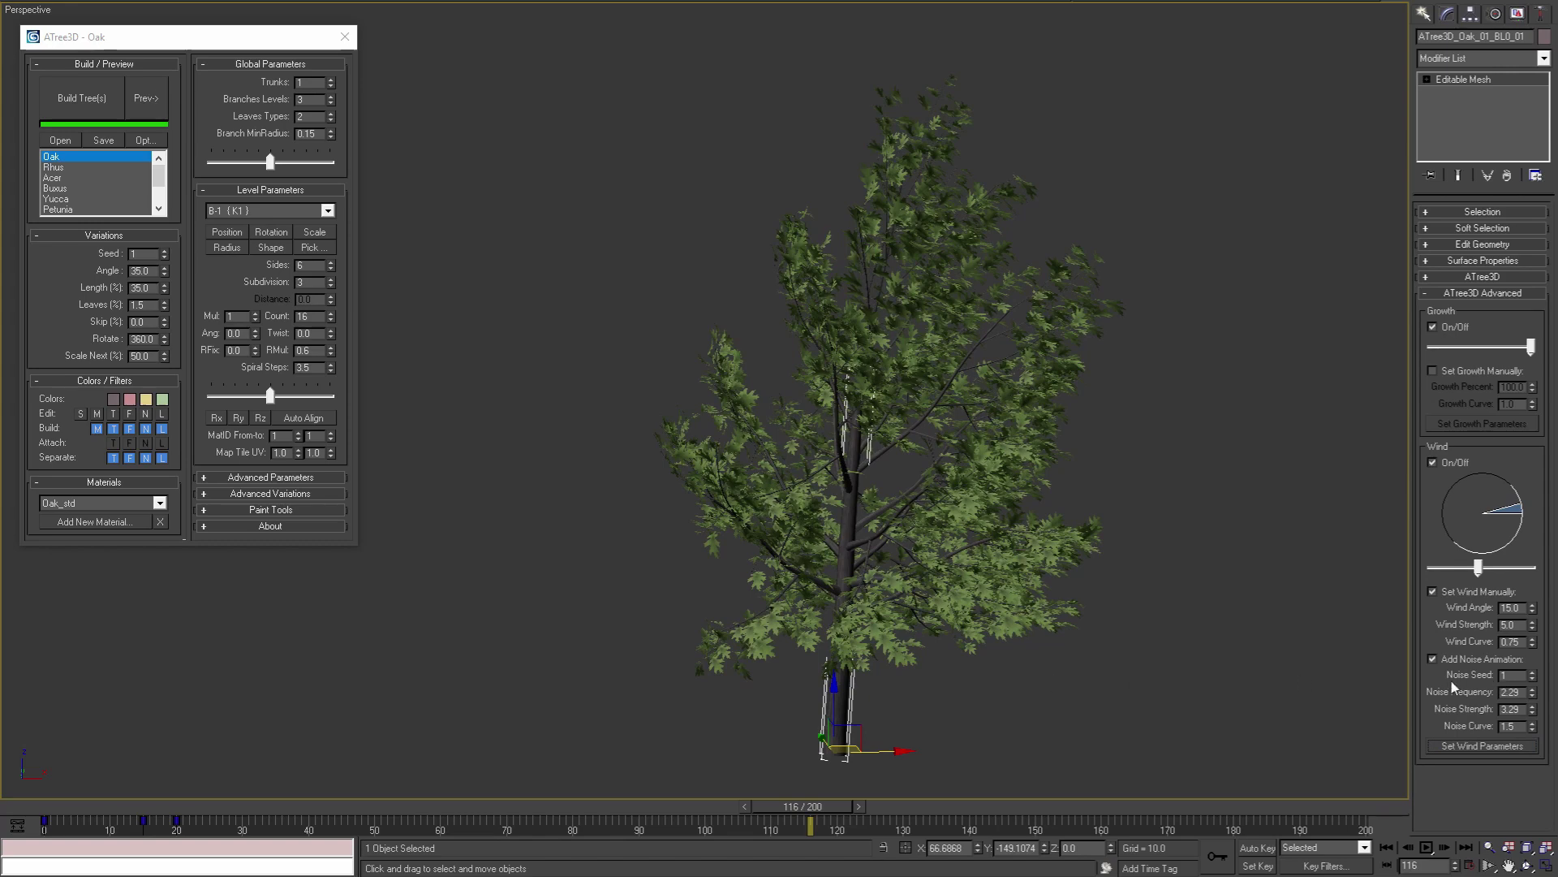
{"action": "left_click", "coordinate": [1490, 747]}
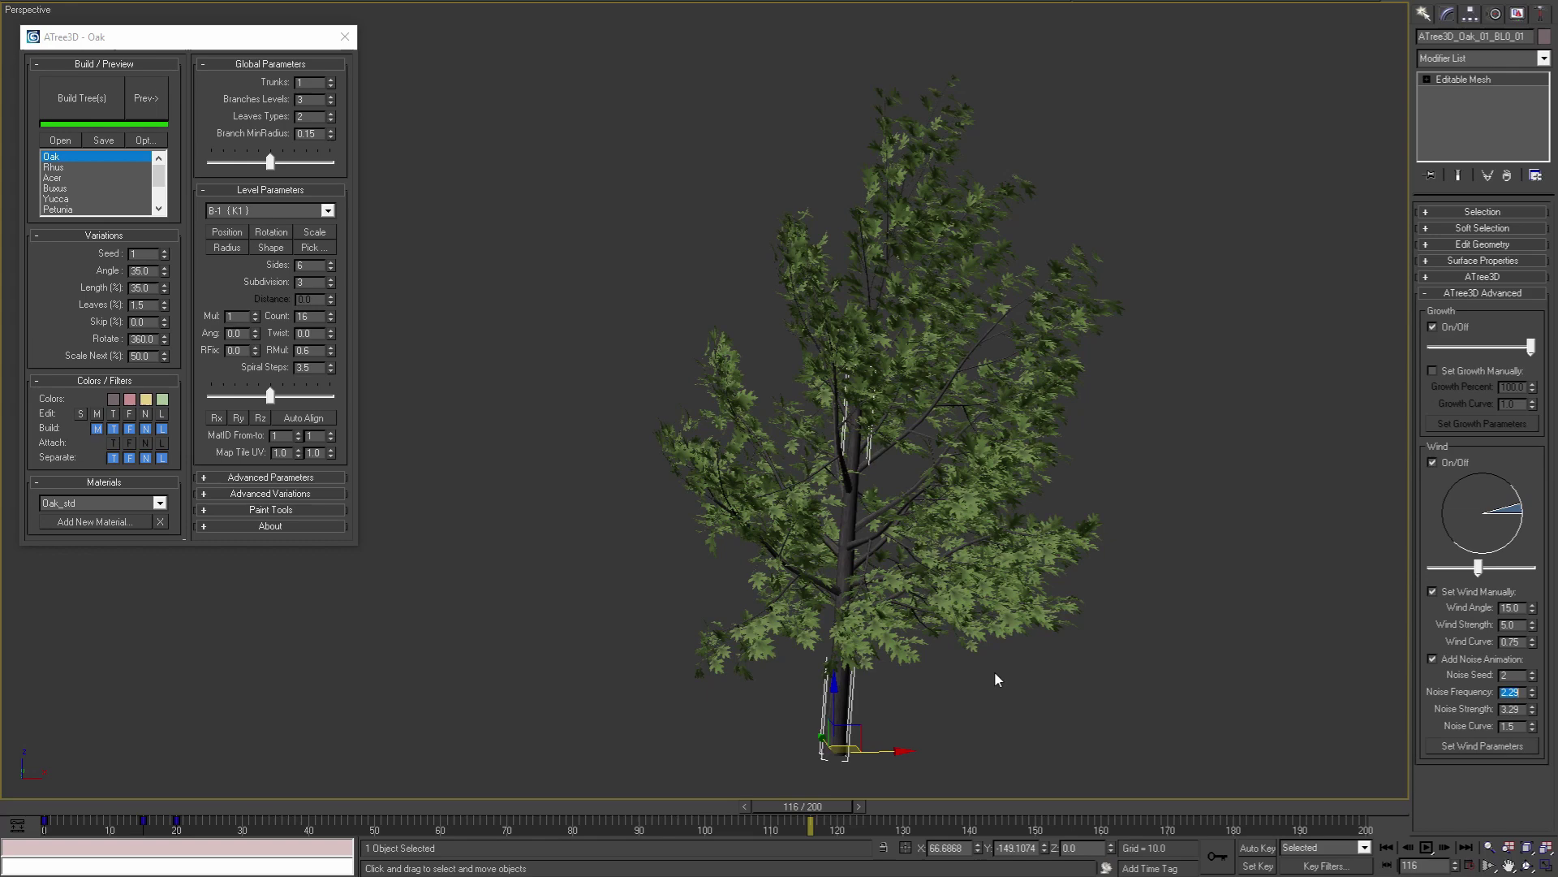
Set Noise Frequency to 0.5, apply it and play the animation.
{"action": "type", "text": ".5"}
{"action": "left_click", "coordinate": [1489, 748]}
{"action": "left_click", "coordinate": [1427, 848]}
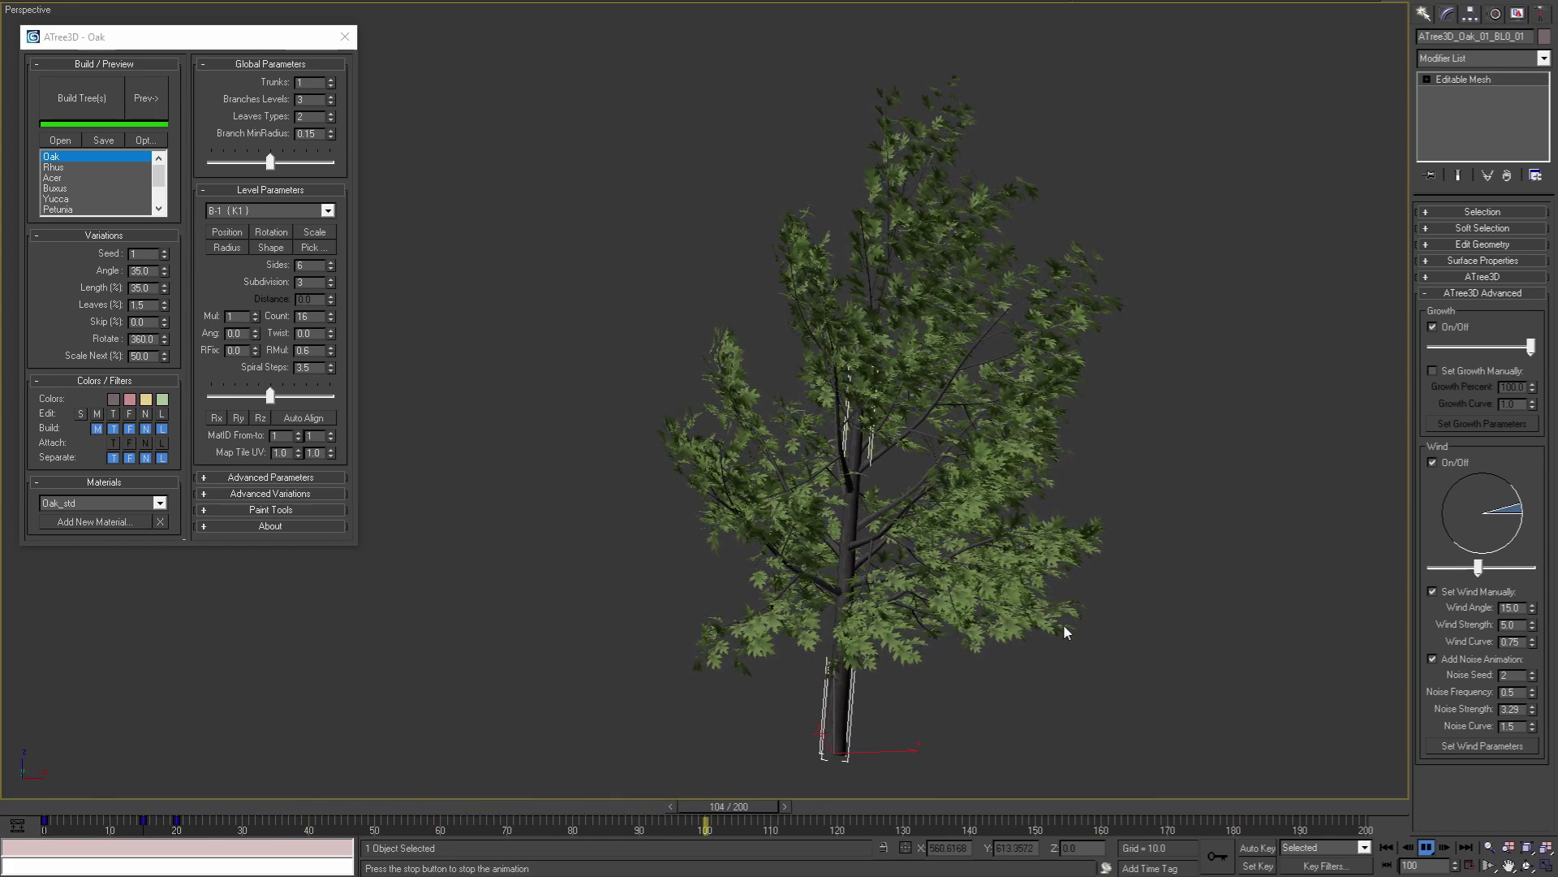
Change Noise Frequency to 1, then to 3.0.
{"action": "double_click", "coordinate": [1512, 692]}
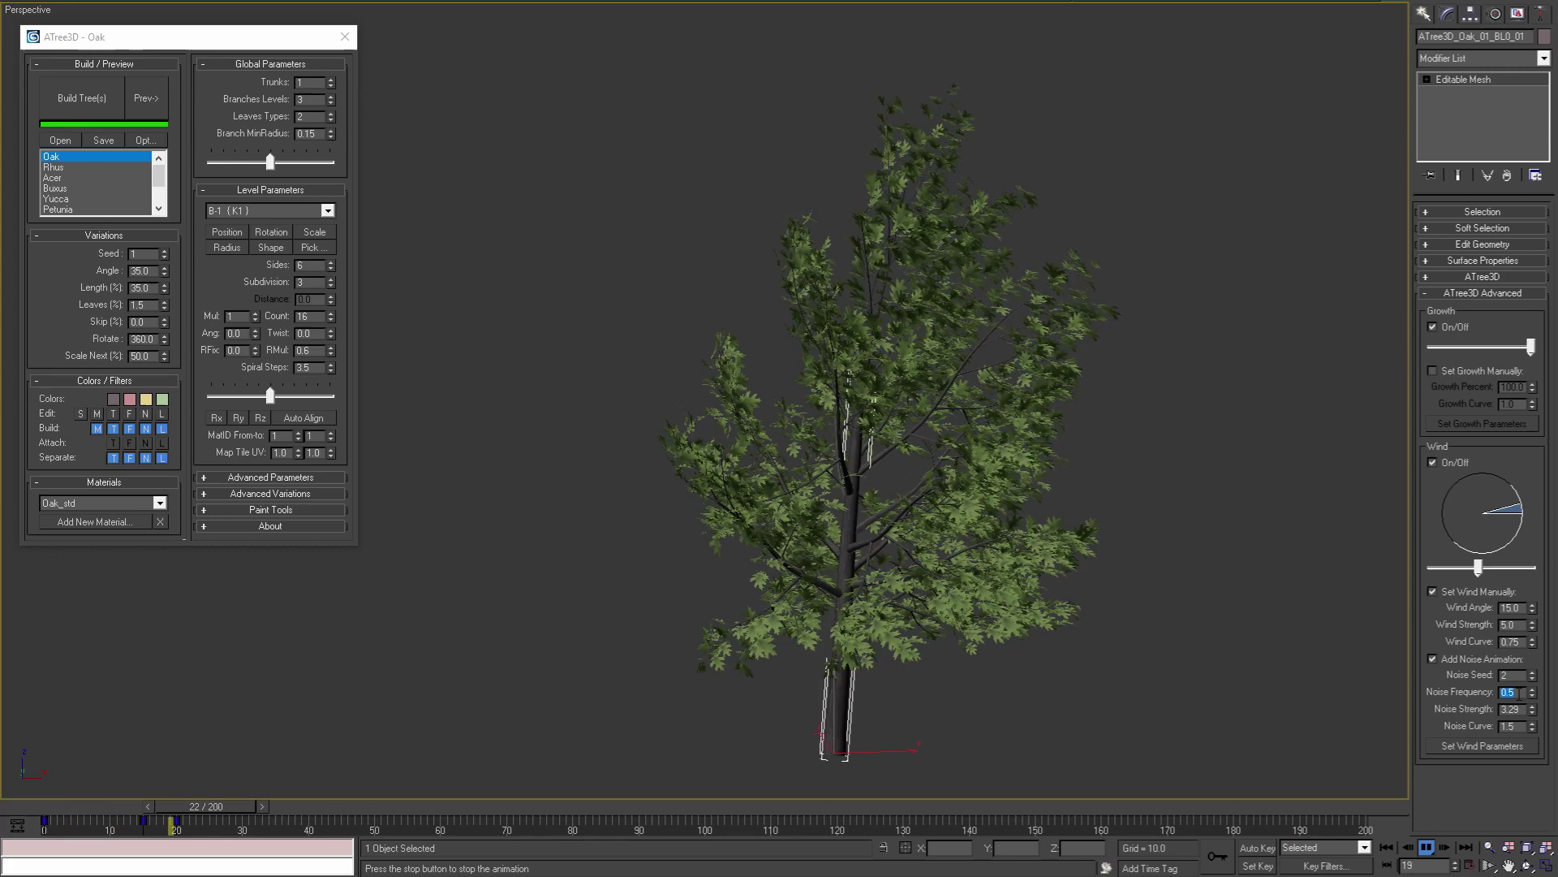
{"action": "type", "text": "1"}
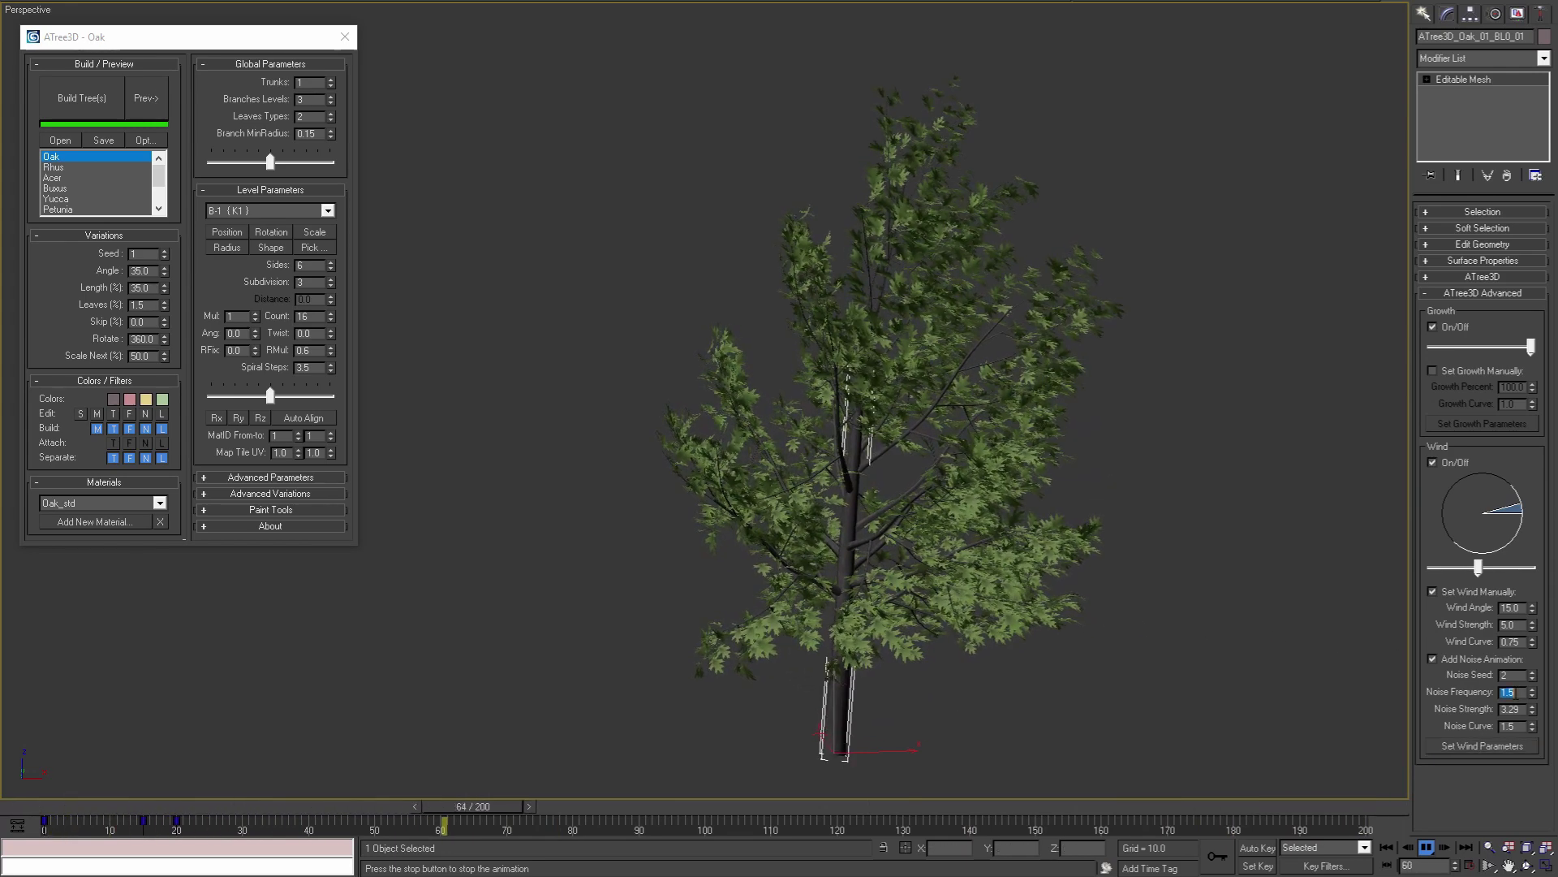
{"action": "type", "text": "3"}
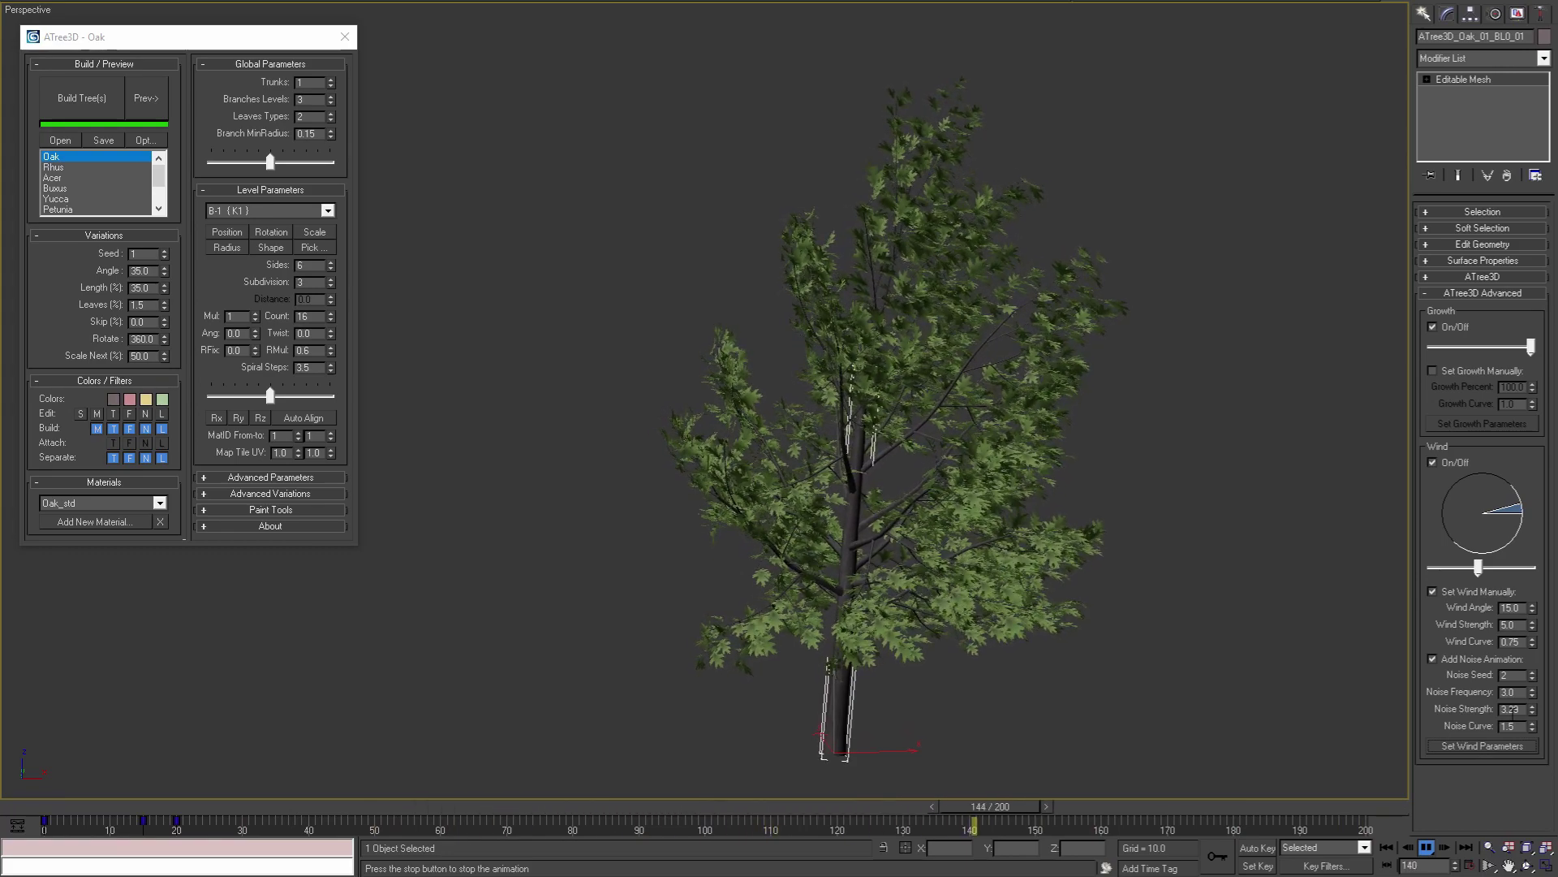
Set Noise Strength to 1 and apply, then raise it to 10 and apply again.
{"action": "double_click", "coordinate": [1512, 708]}
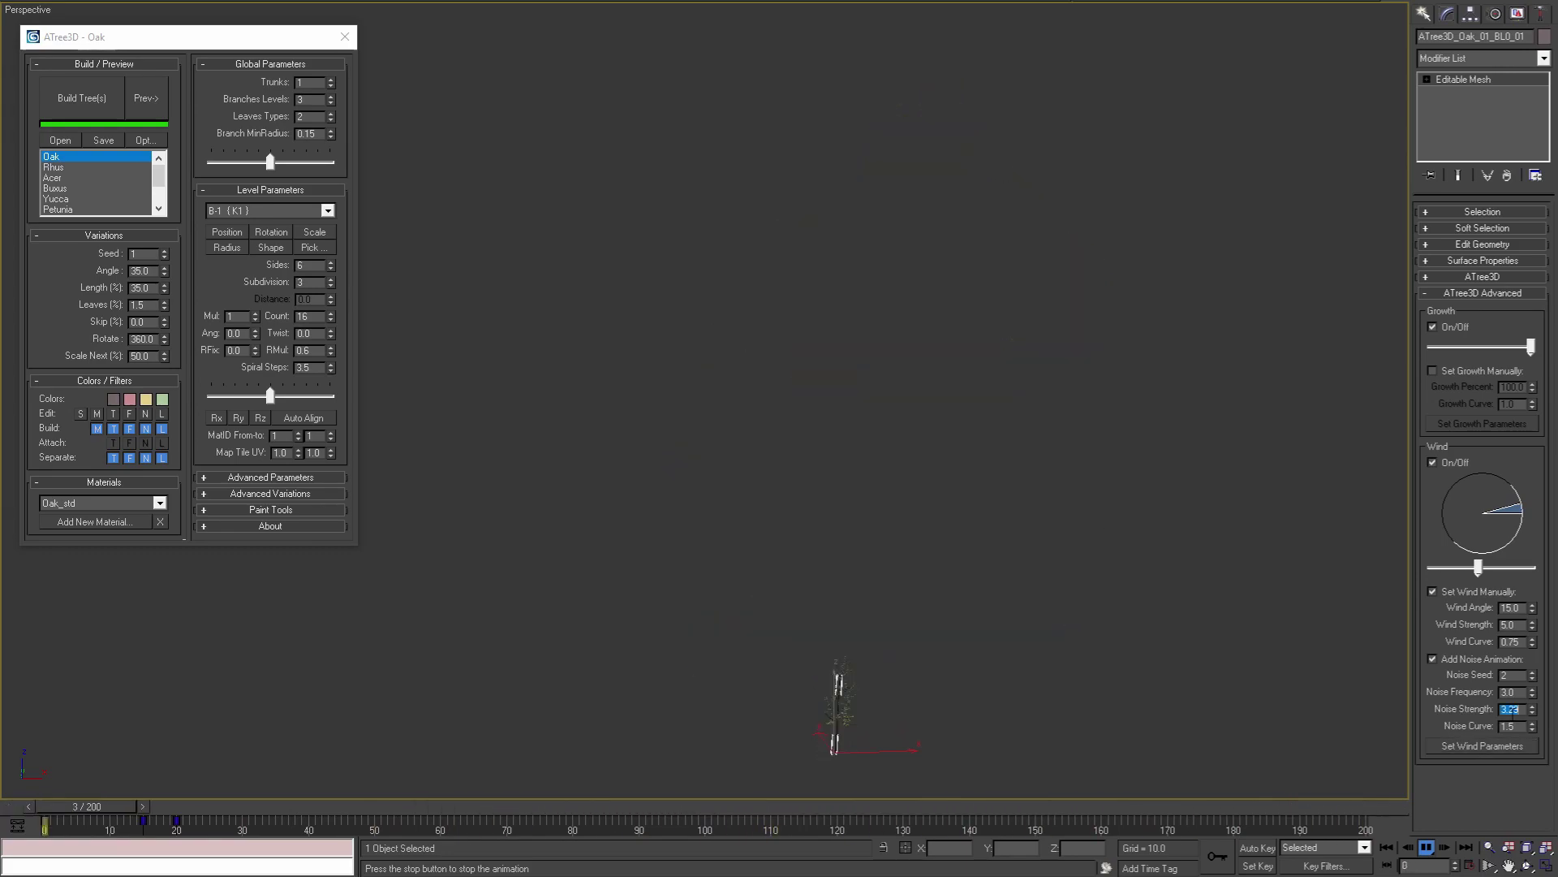
{"action": "type", "text": "1"}
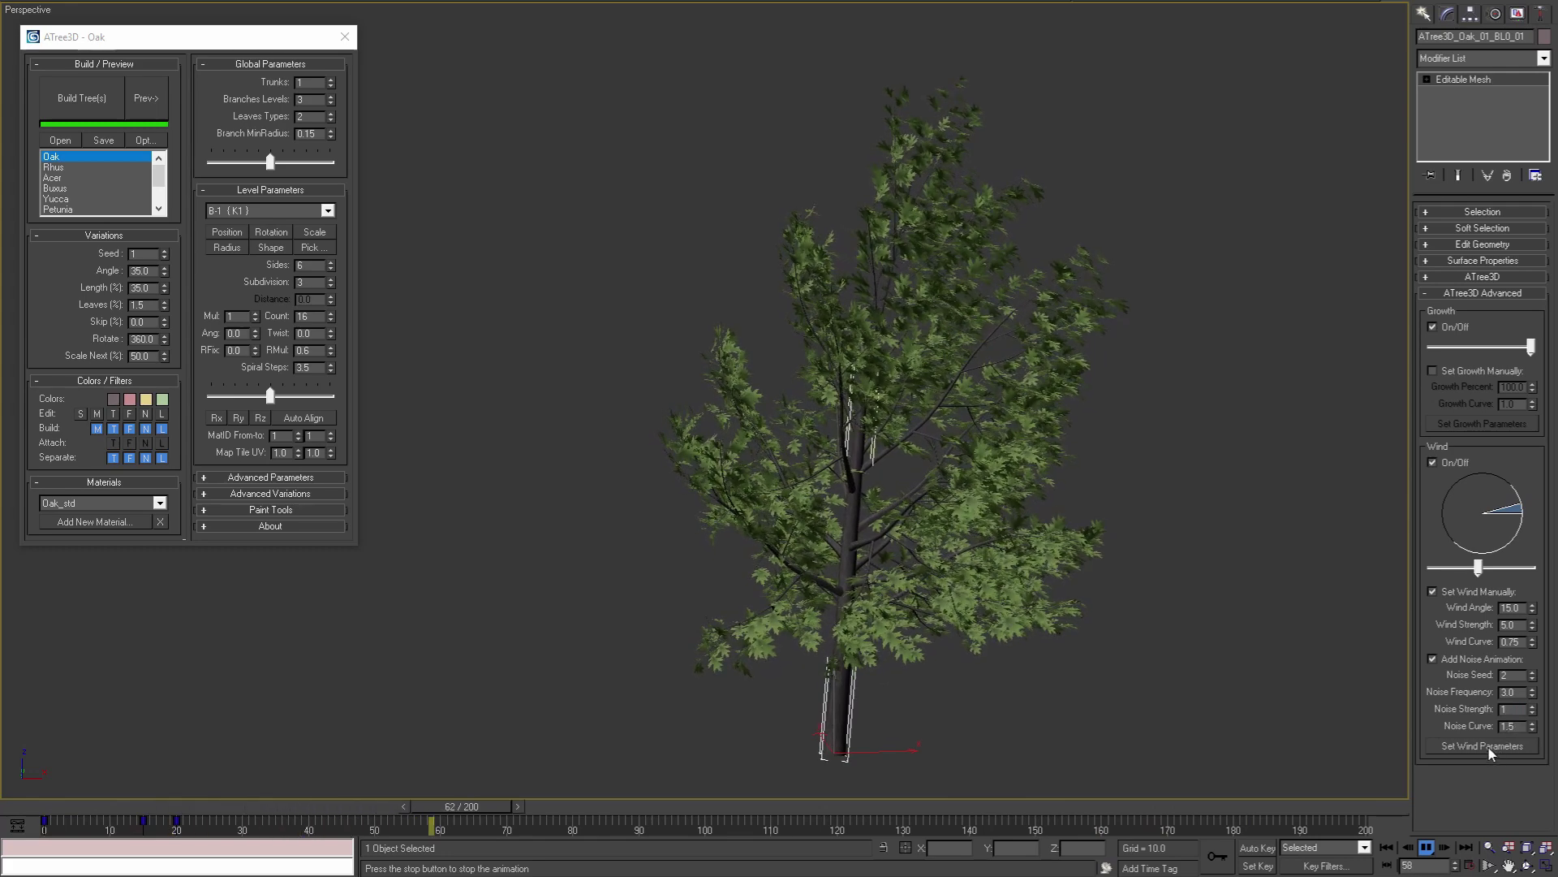
{"action": "left_click", "coordinate": [1489, 747]}
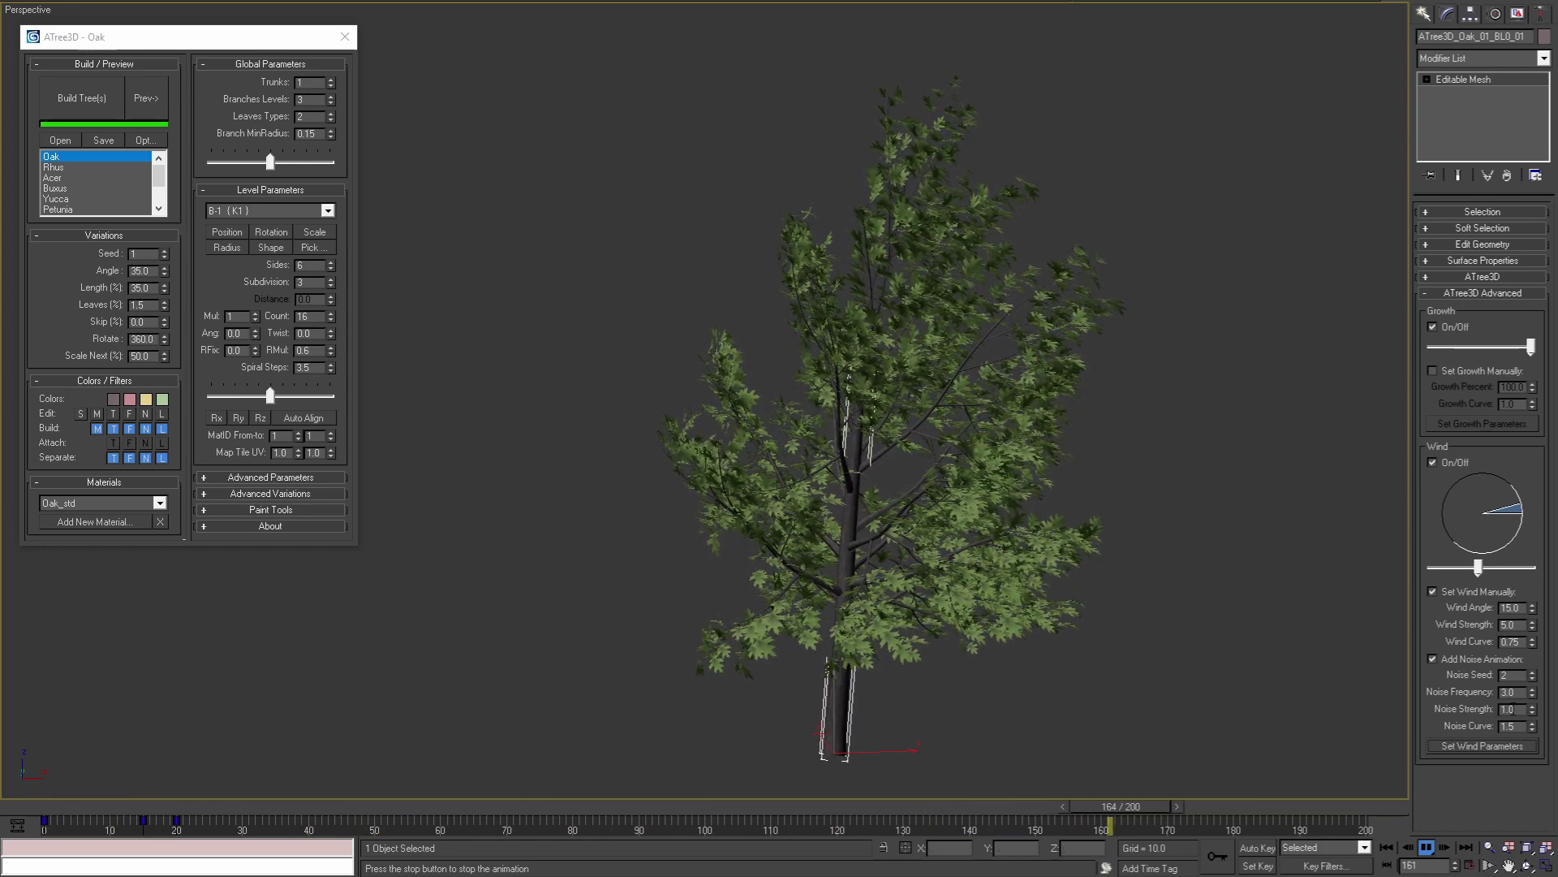
{"action": "type", "text": "10"}
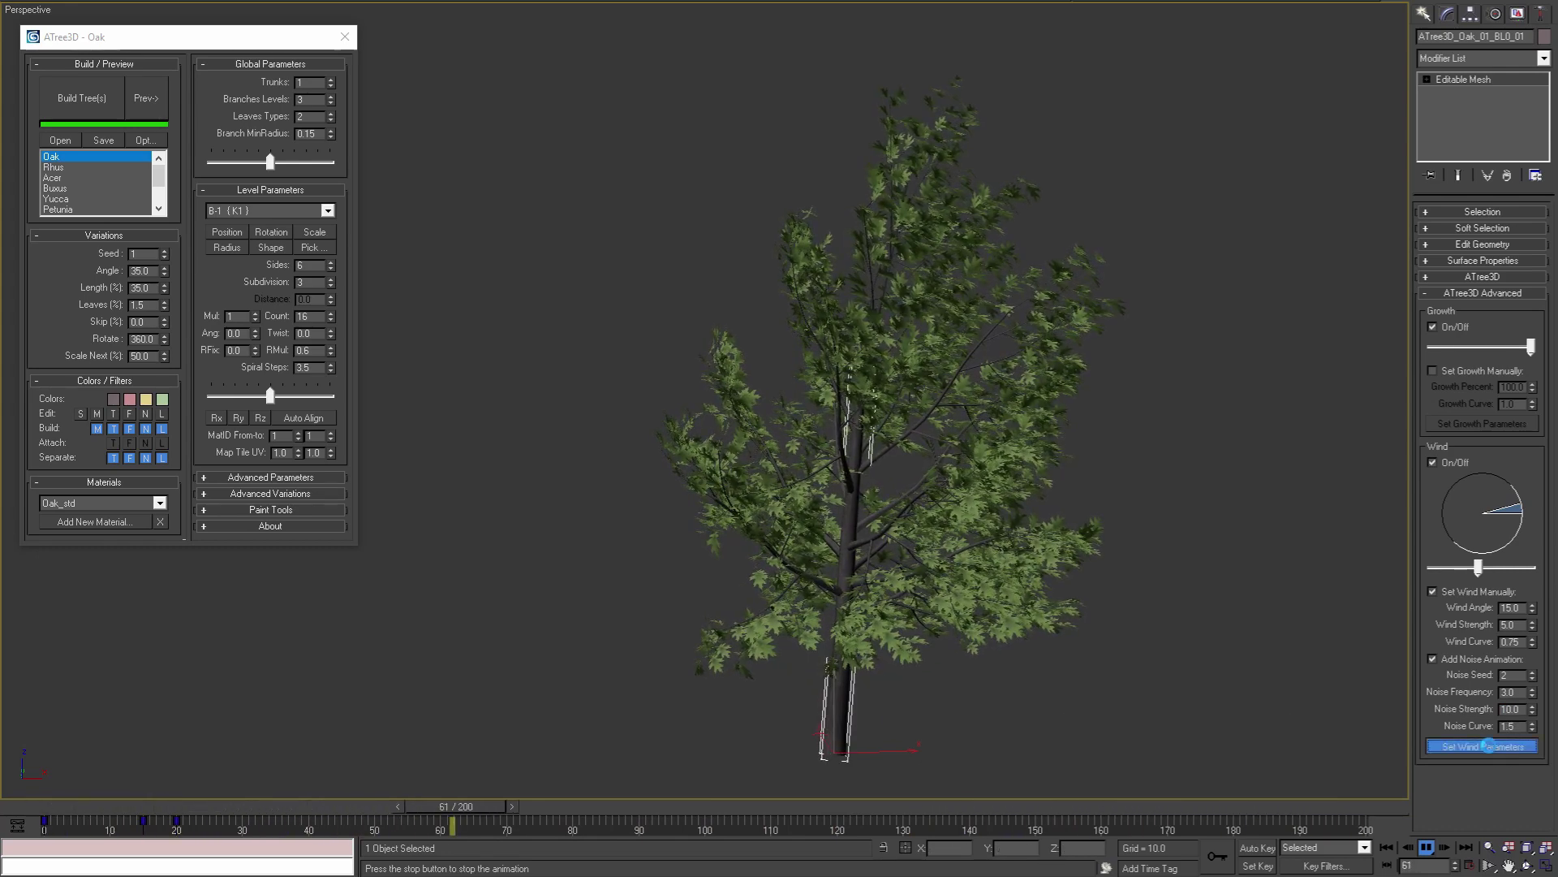
{"action": "left_click", "coordinate": [1487, 746]}
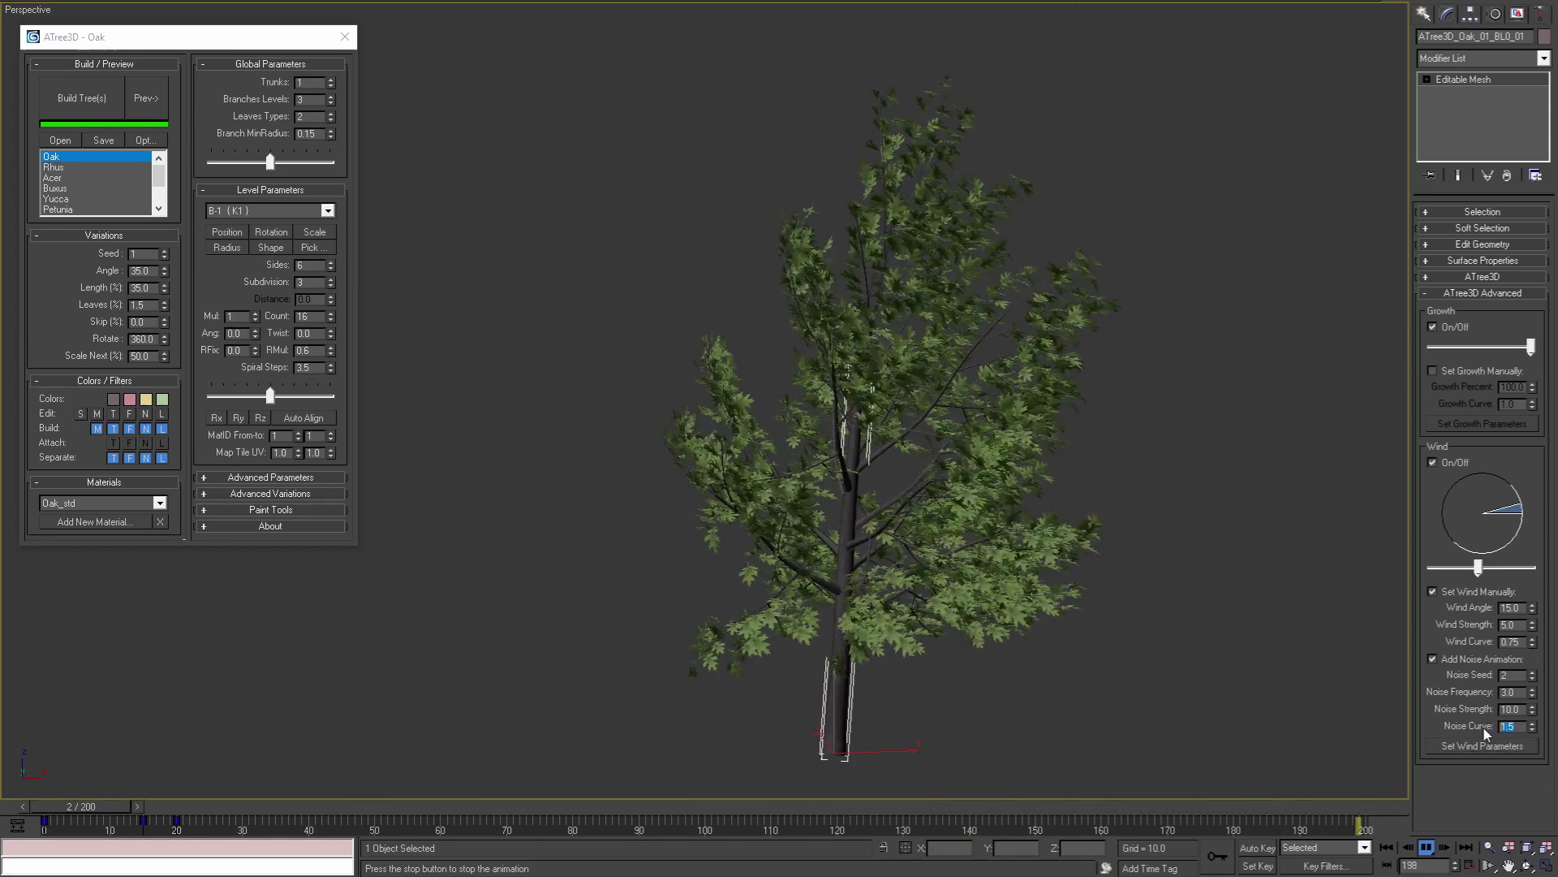
{"action": "double_click", "coordinate": [1511, 725]}
{"action": "type", "text": "10.5"}
{"action": "left_click", "coordinate": [1461, 746]}
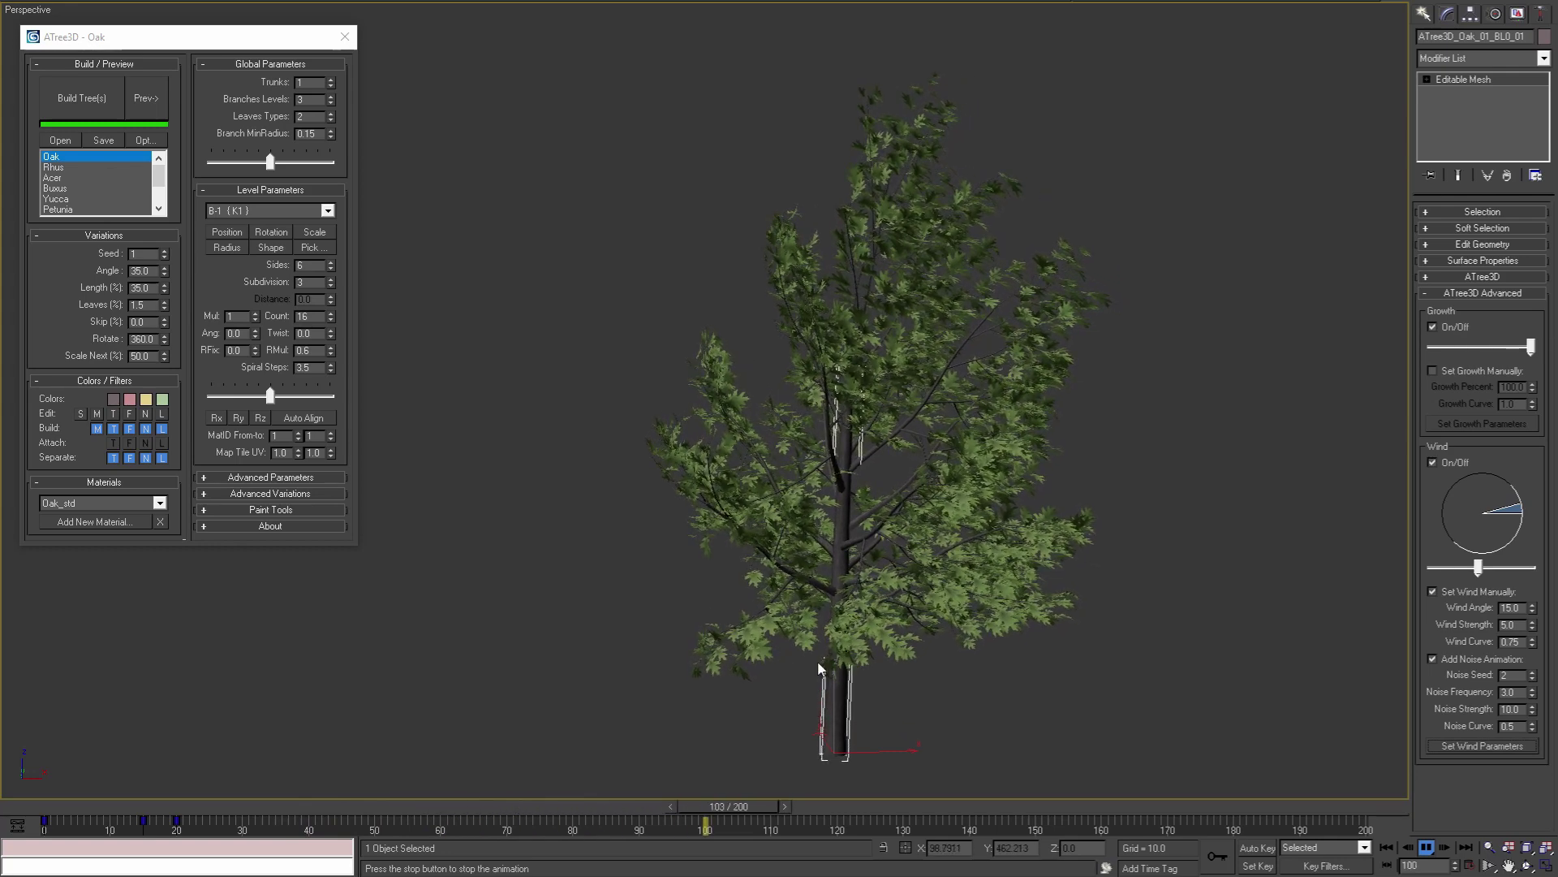
{"action": "double_click", "coordinate": [1520, 725]}
{"action": "type", "text": "1"}
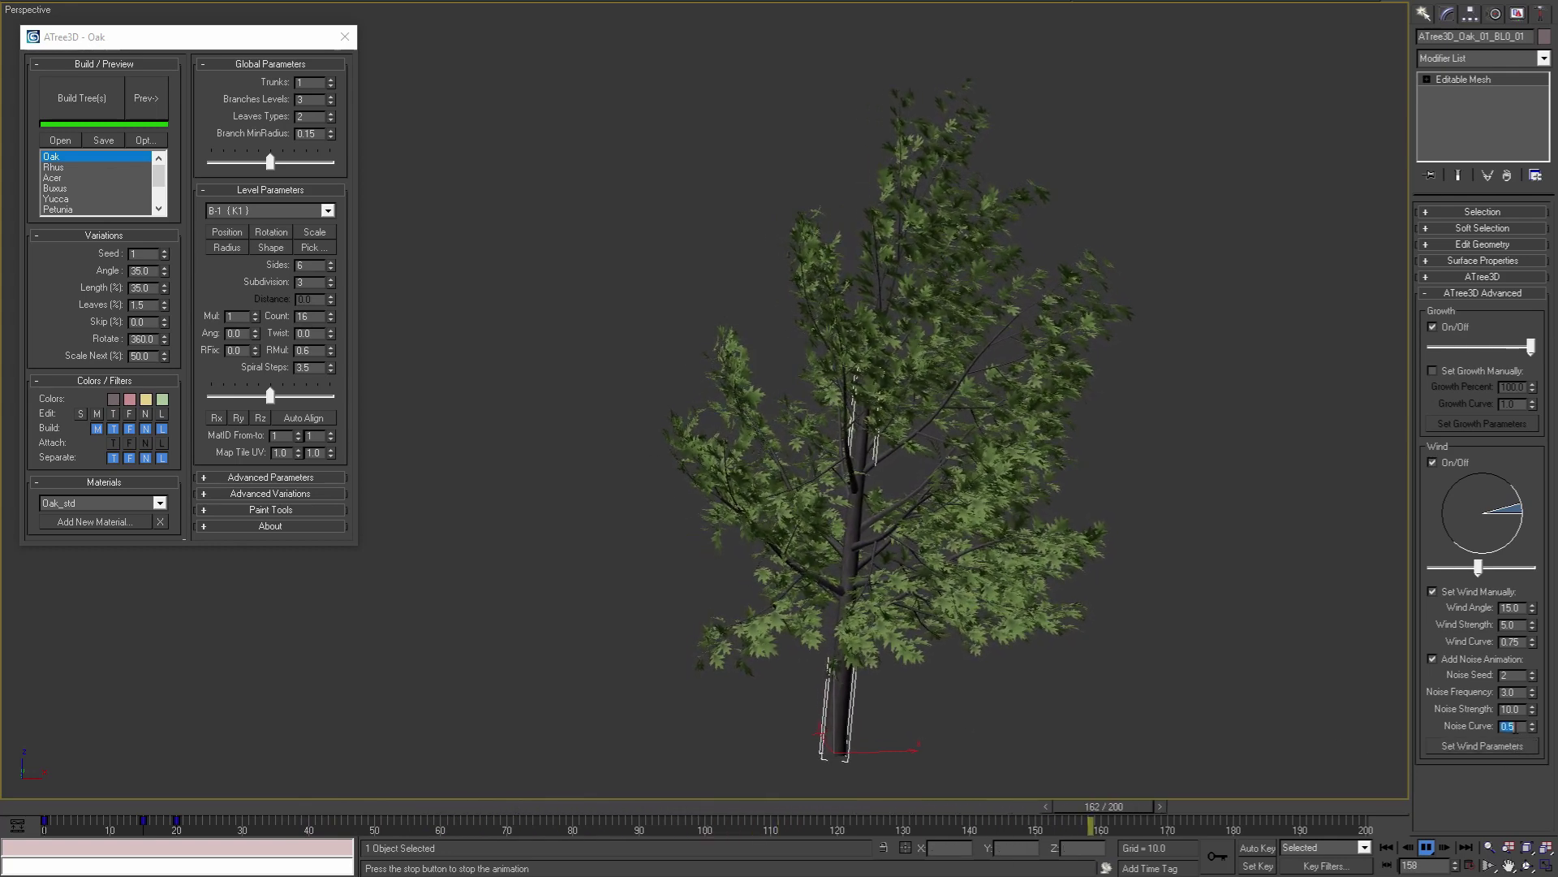
{"action": "type", "text": ".5"}
{"action": "key", "text": "Return"}
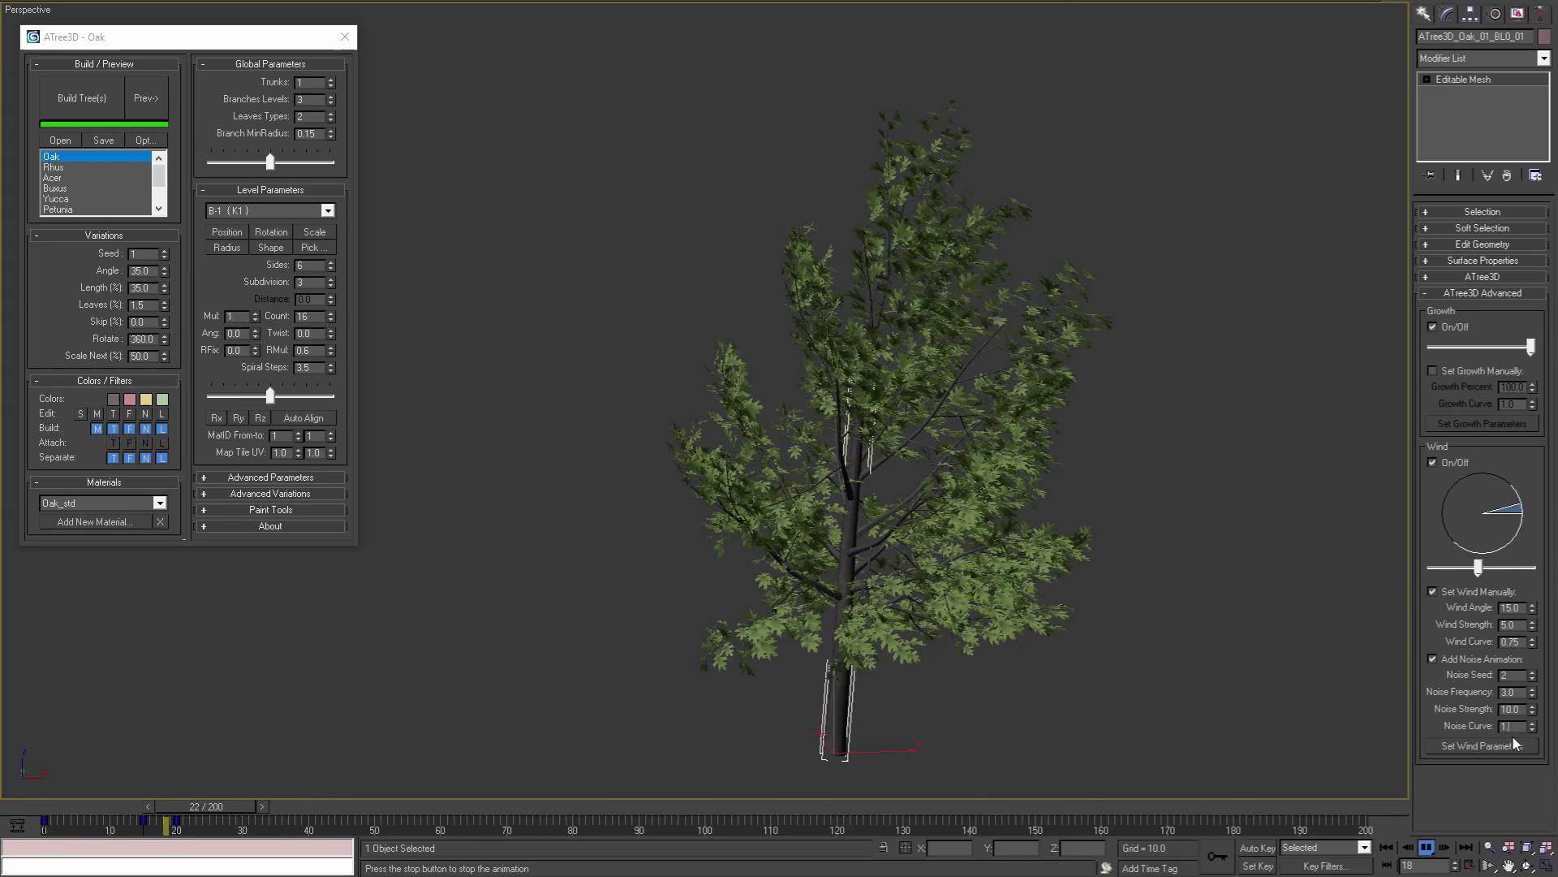
{"action": "left_click", "coordinate": [1497, 747]}
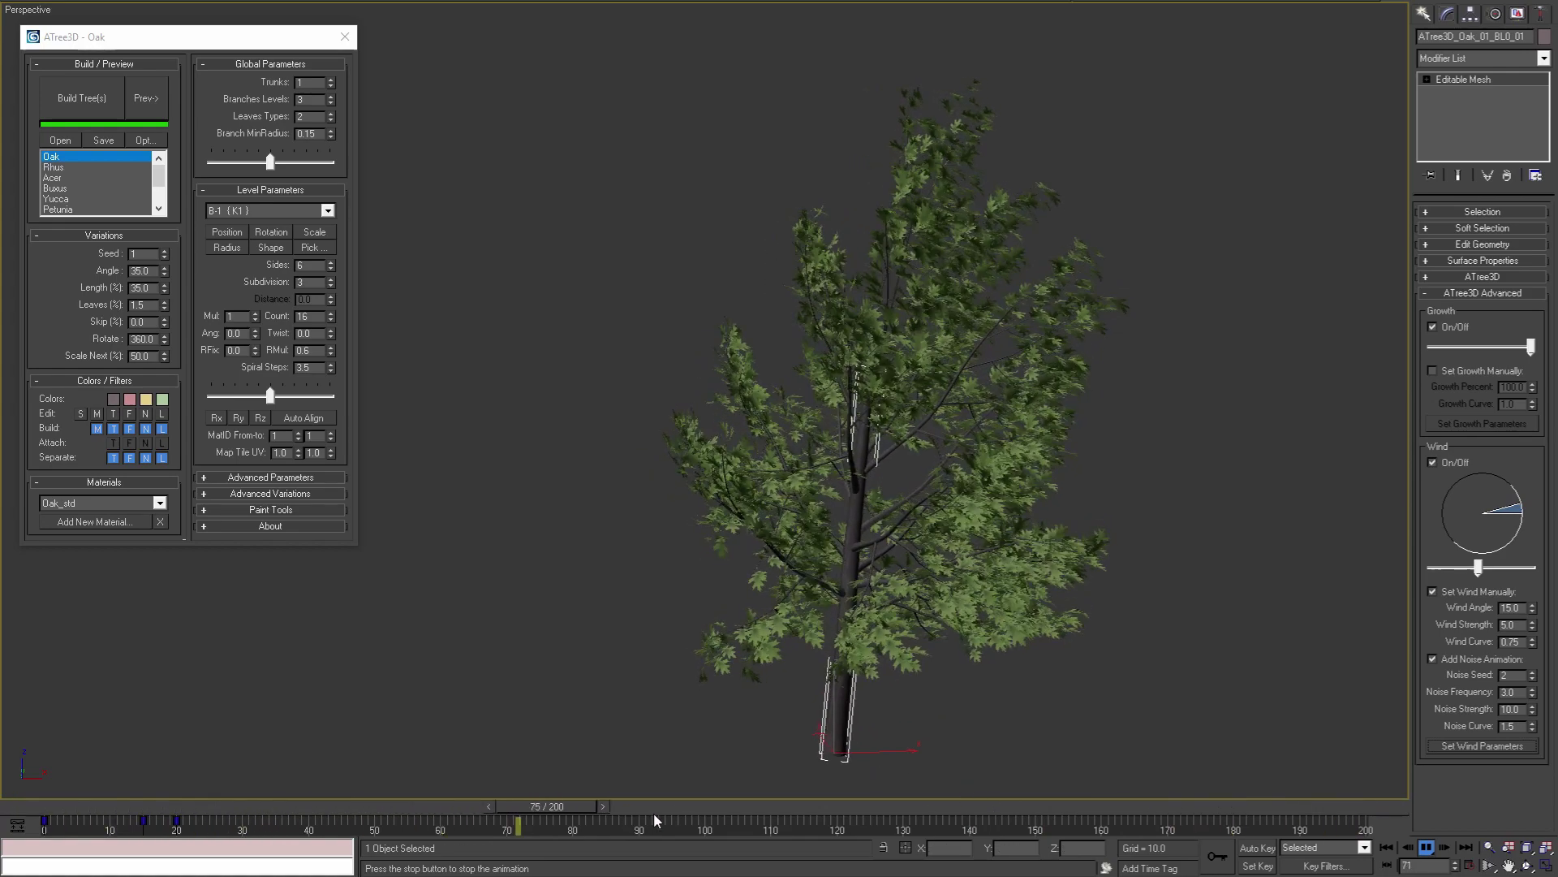
Stop playback, enable Auto Key and key the wind direction at frame 50 (176.5).
{"action": "left_click_drag", "start_coordinate": [724, 809], "coordinate": [1035, 827]}
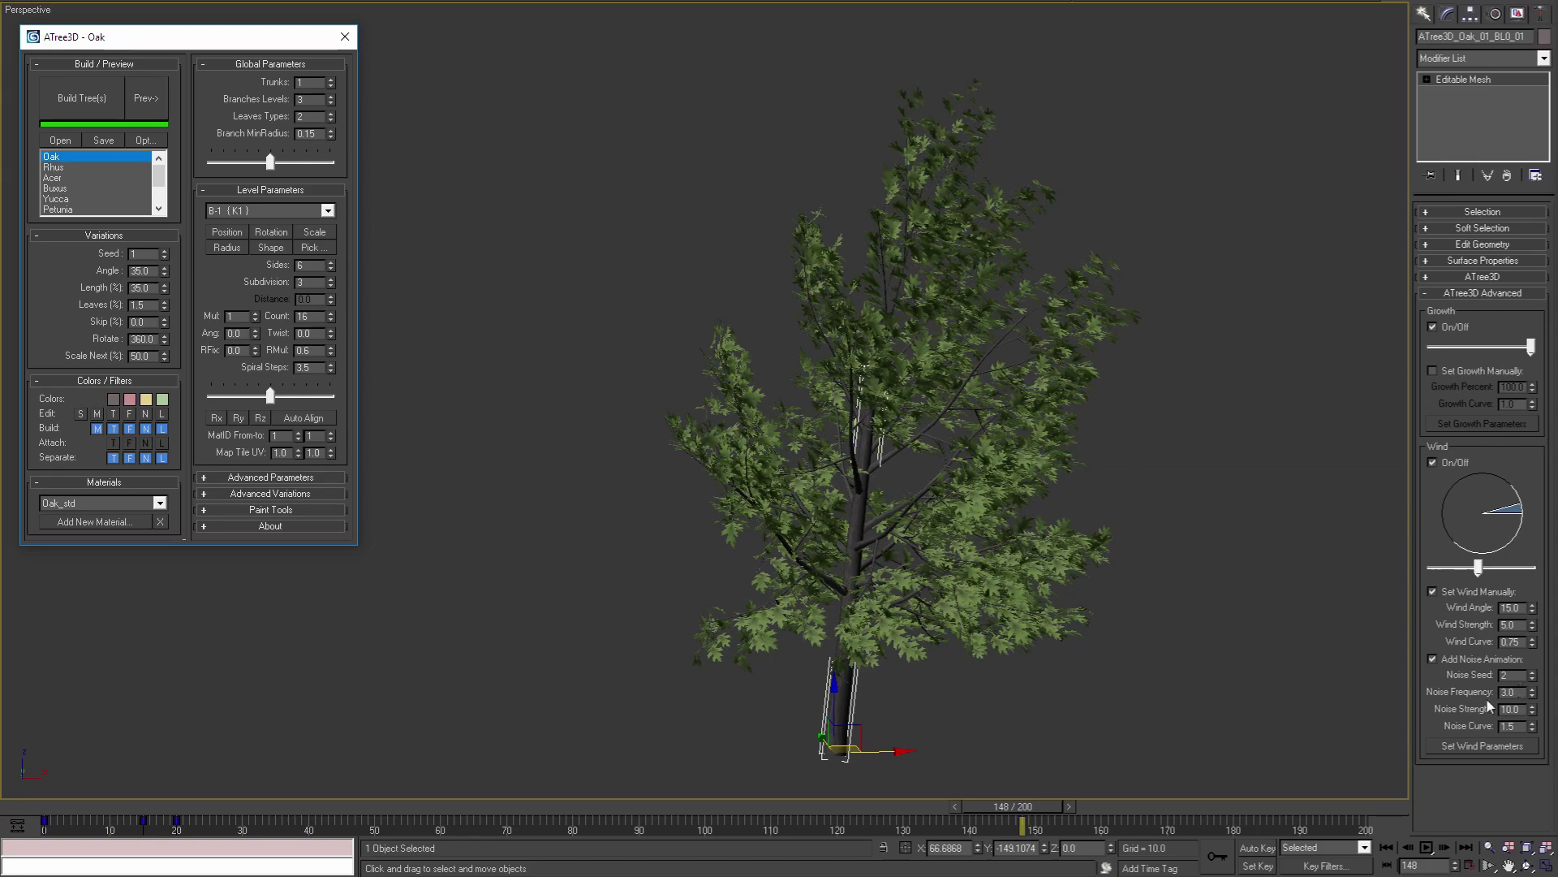
{"action": "left_click_drag", "start_coordinate": [1043, 806], "coordinate": [918, 845]}
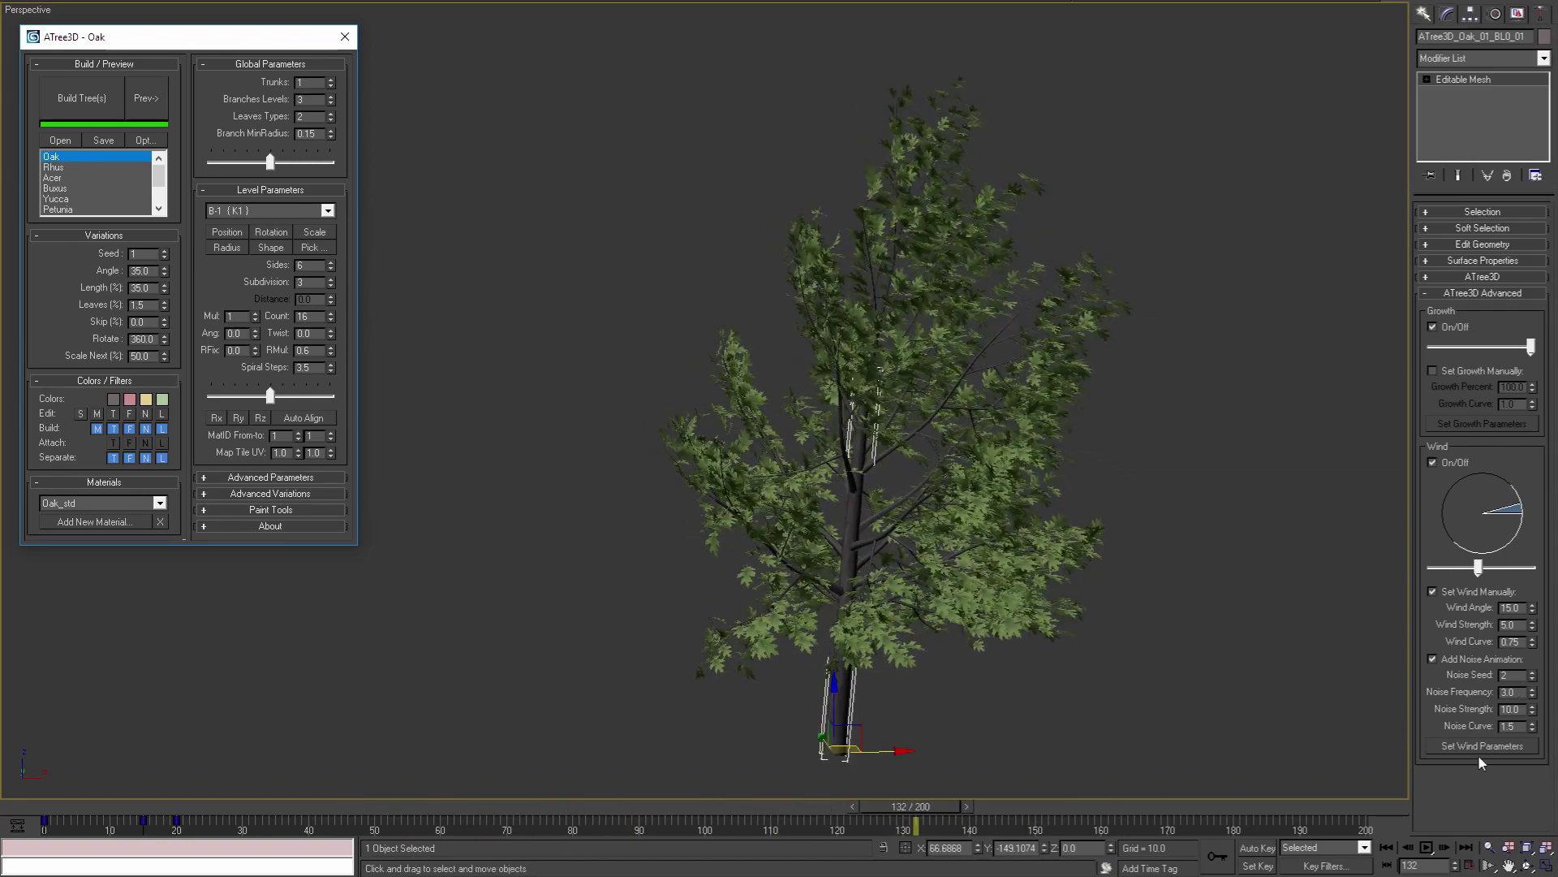
{"action": "left_click", "coordinate": [1254, 848]}
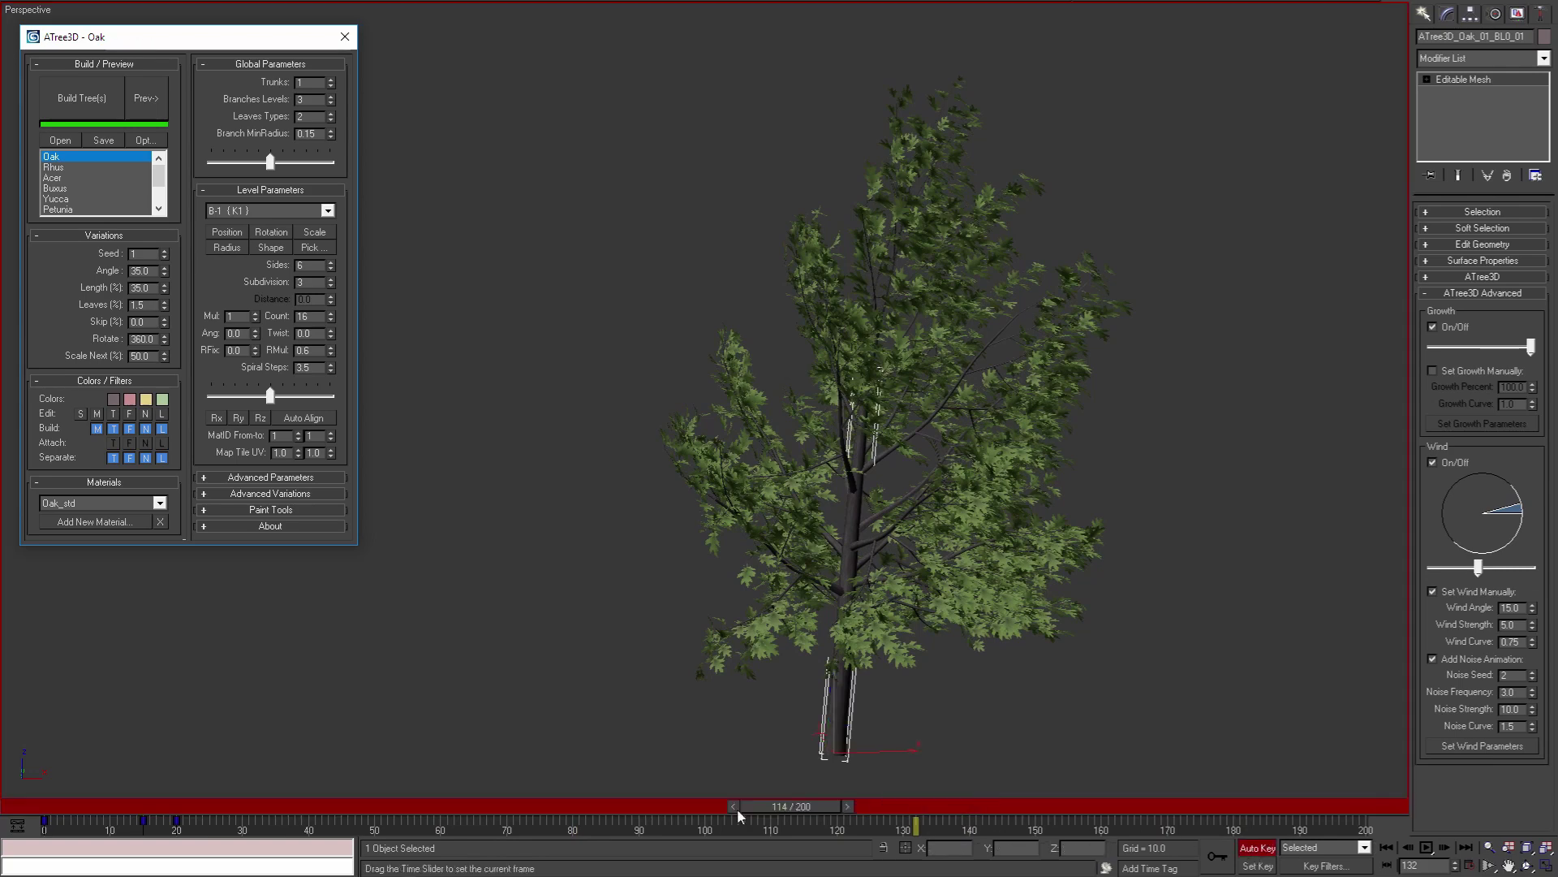
{"action": "left_click_drag", "start_coordinate": [737, 809], "coordinate": [393, 817]}
{"action": "key", "text": "w"}
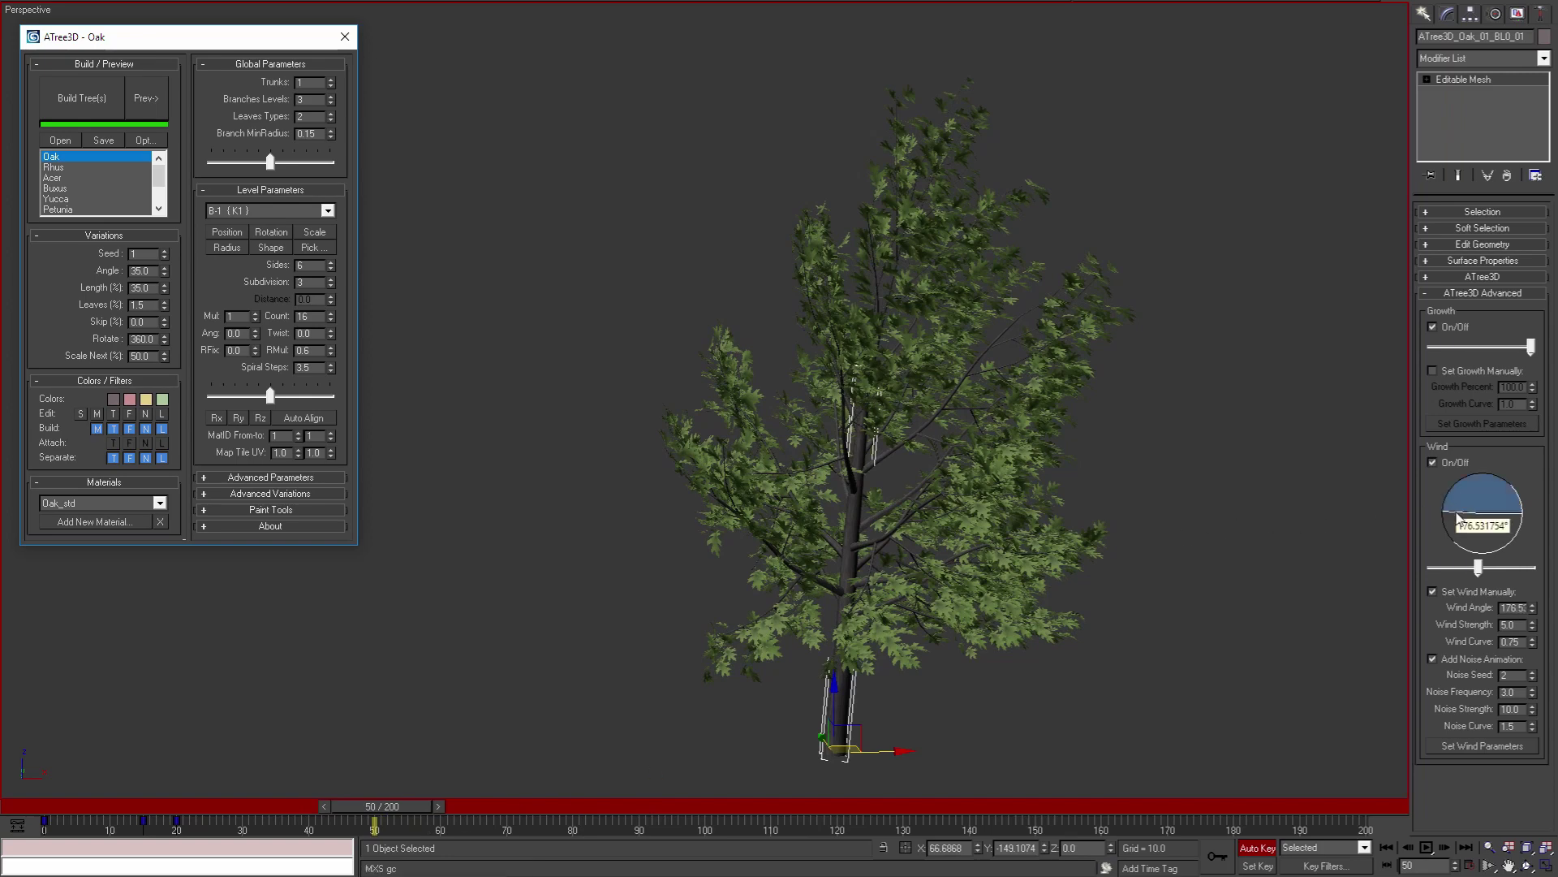
Key Wind Angle 2.48 at frame 100, then stop at frame 125 and disable Auto Key.
{"action": "left_click_drag", "start_coordinate": [406, 806], "coordinate": [722, 804]}
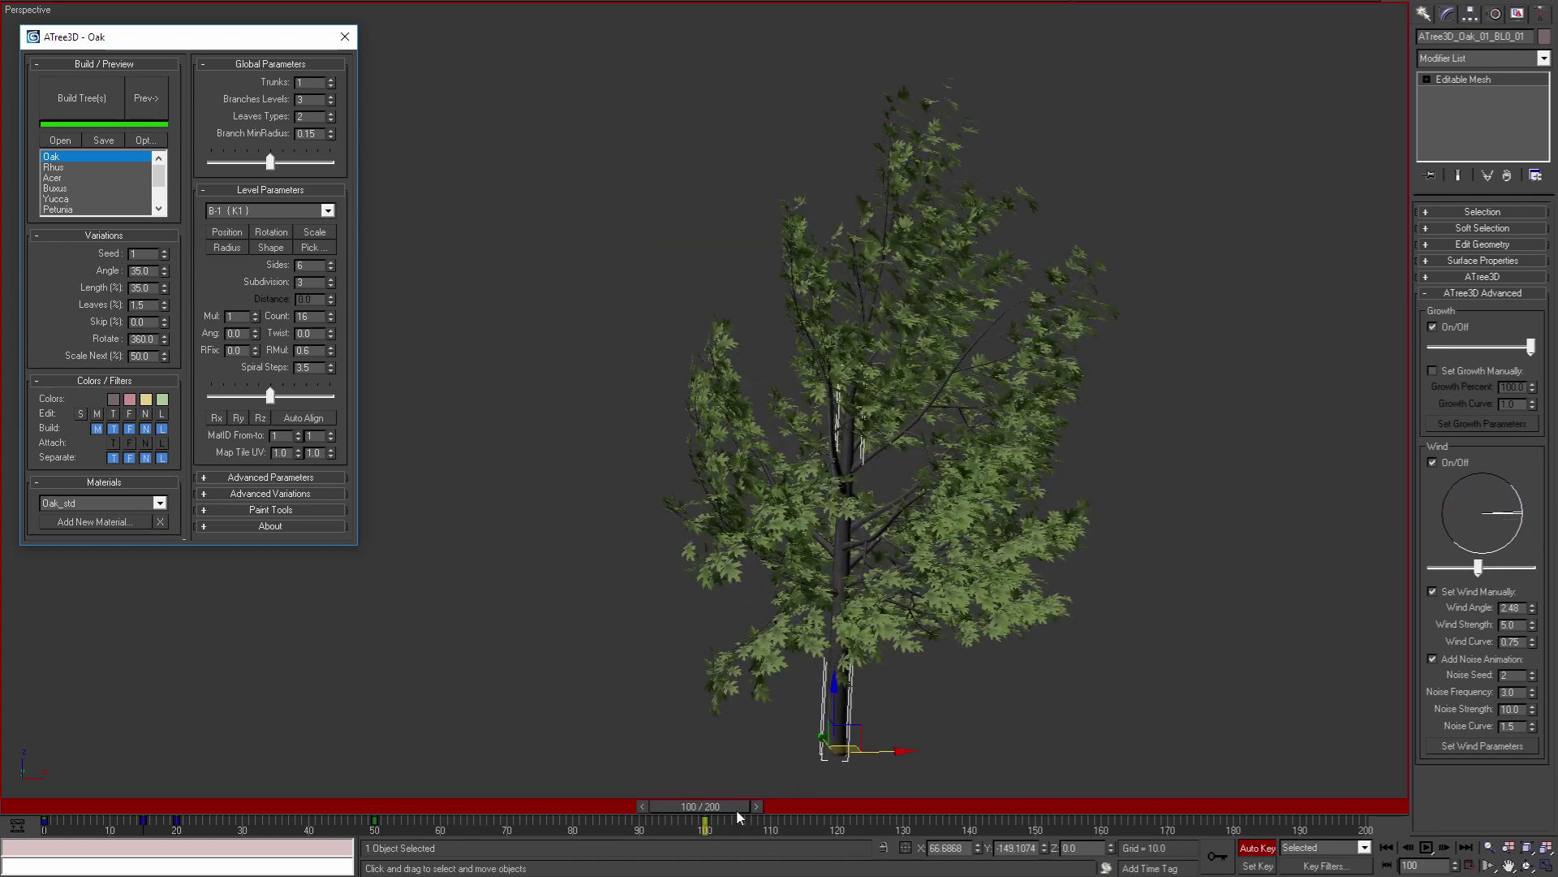
{"action": "left_click_drag", "start_coordinate": [661, 820], "coordinate": [82, 864]}
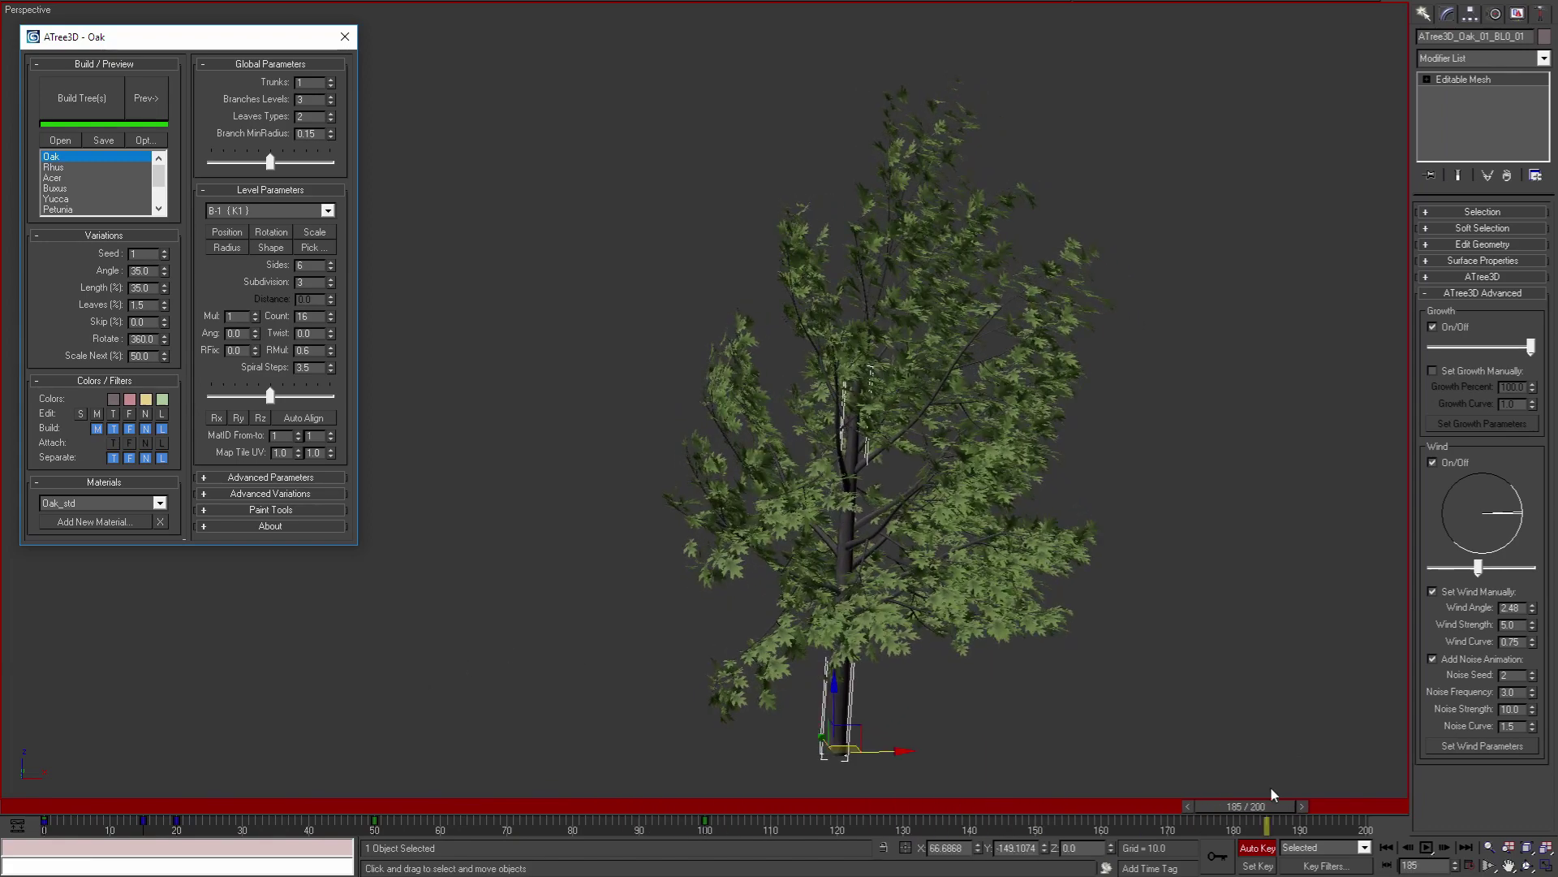
{"action": "left_click_drag", "start_coordinate": [1238, 807], "coordinate": [108, 868]}
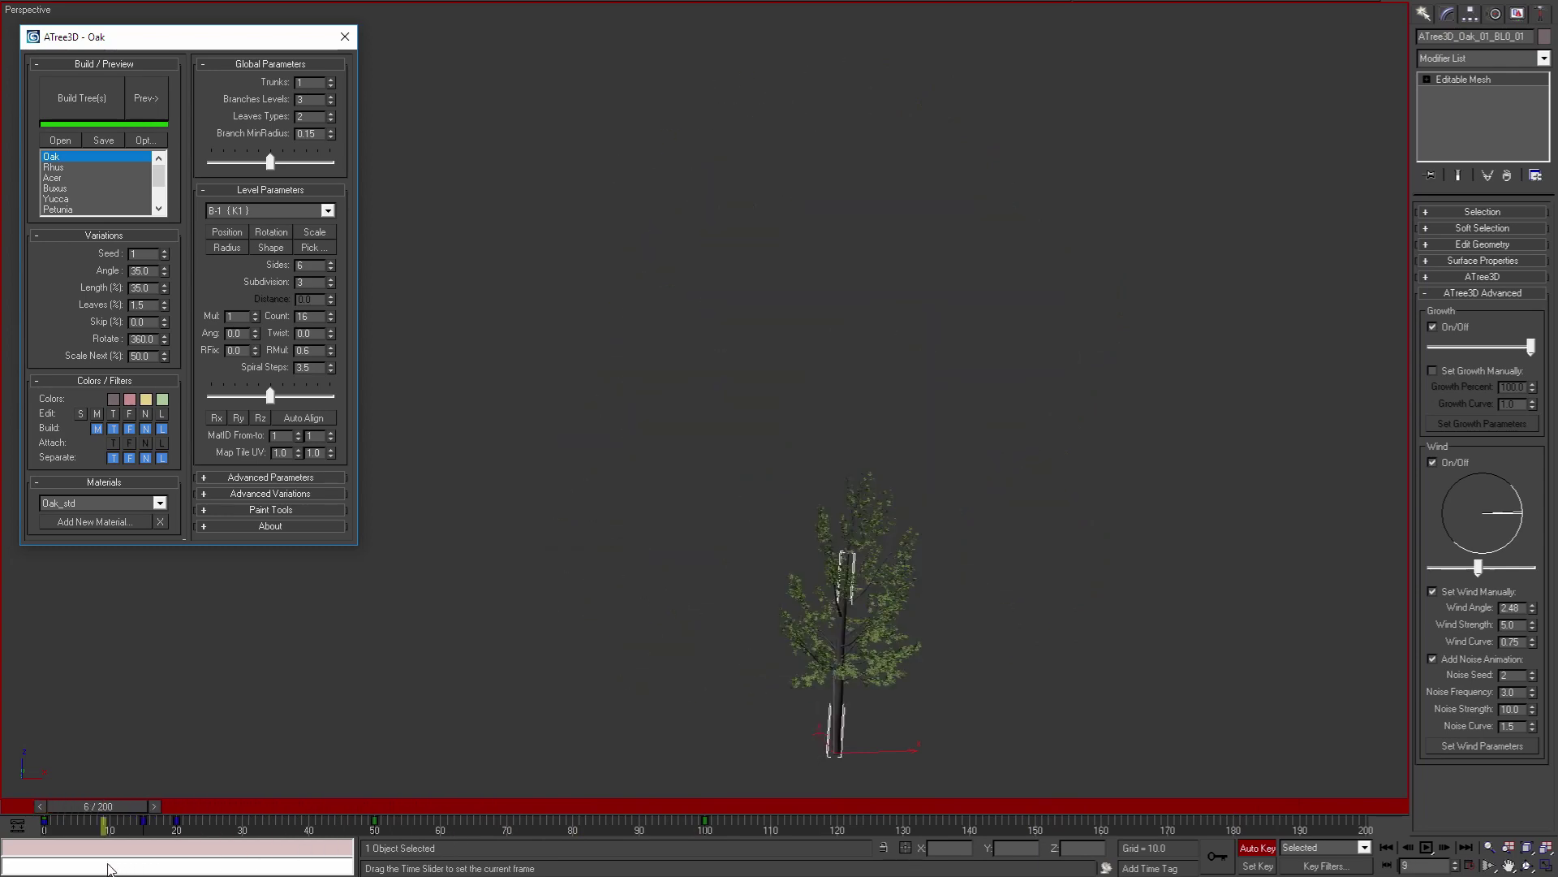
{"action": "left_click_drag", "start_coordinate": [81, 806], "coordinate": [865, 806]}
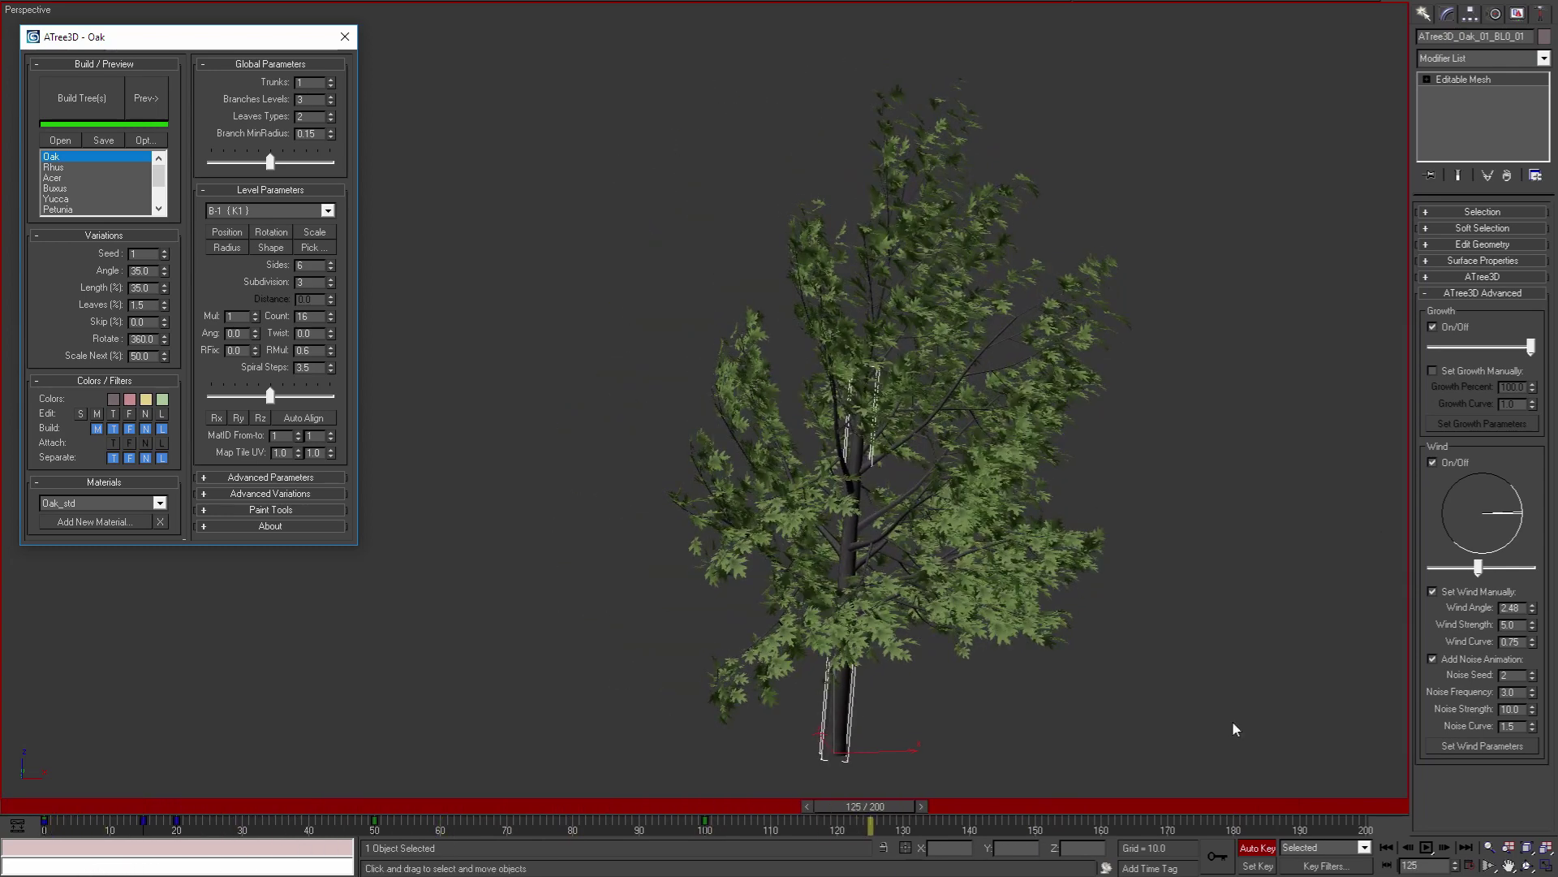
{"action": "left_click", "coordinate": [1260, 848]}
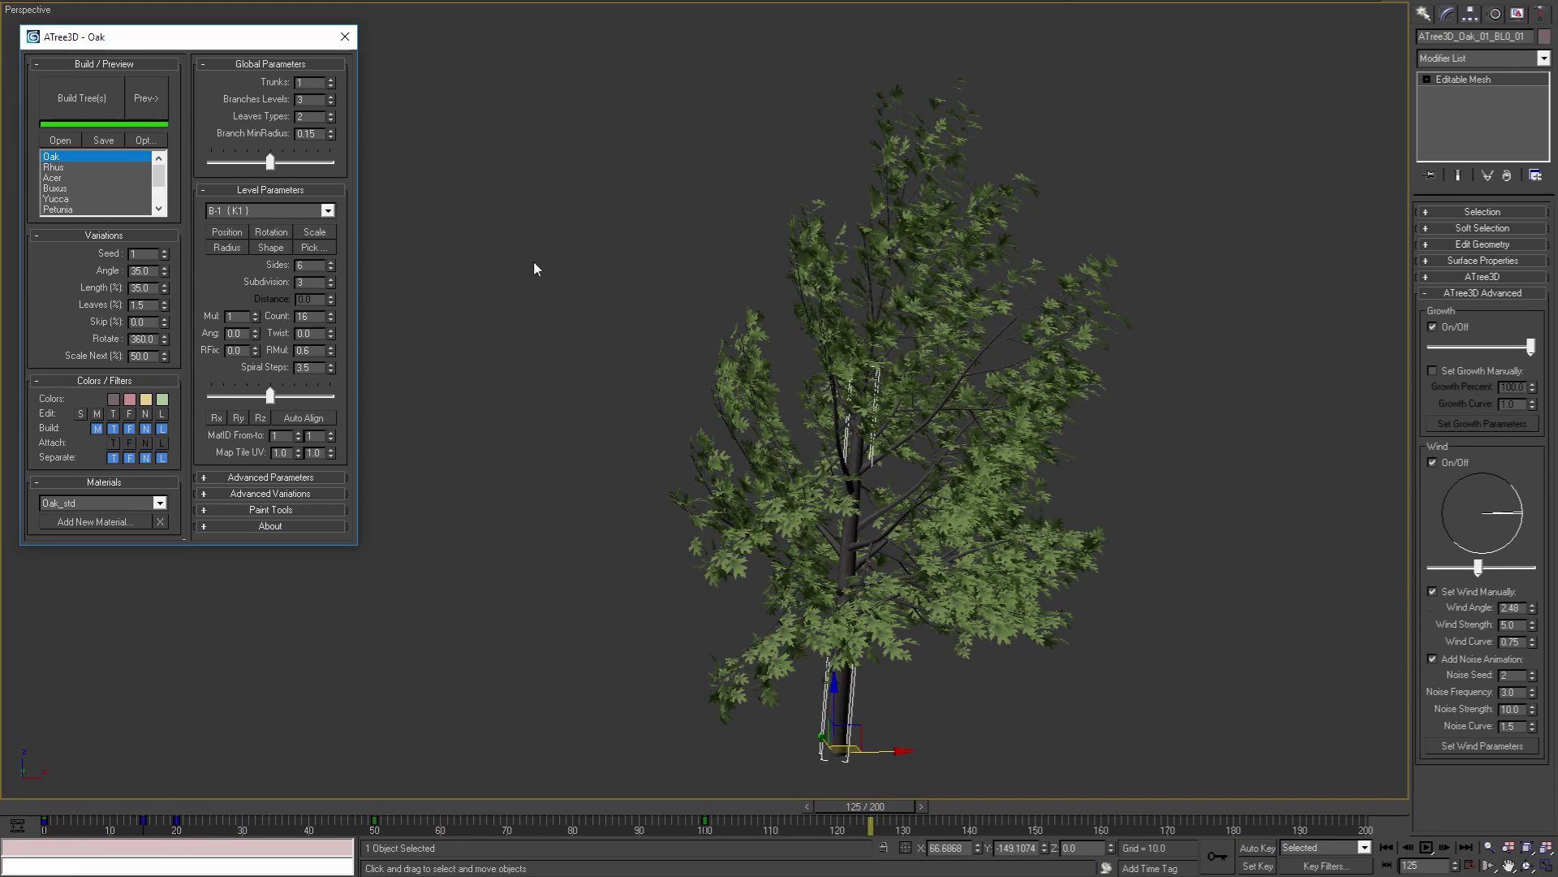
Close the ATree3D Oak dialog and scrub frames 0 to 200 to review growth and wind sway.
{"action": "left_click", "coordinate": [344, 37]}
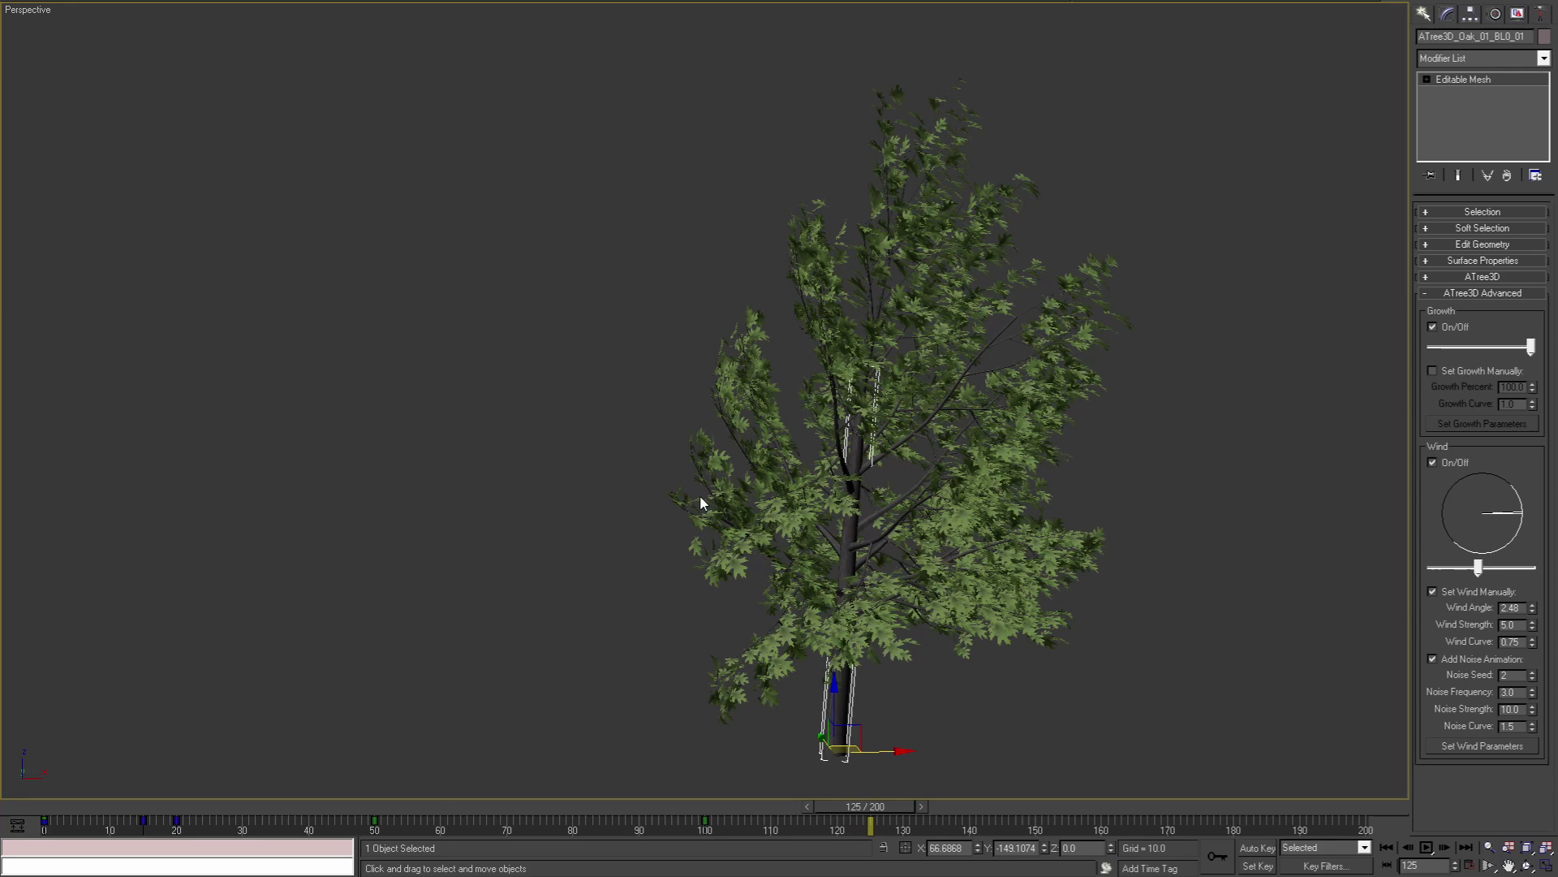
{"action": "middle_click_drag", "start_coordinate": [702, 503], "coordinate": [495, 475]}
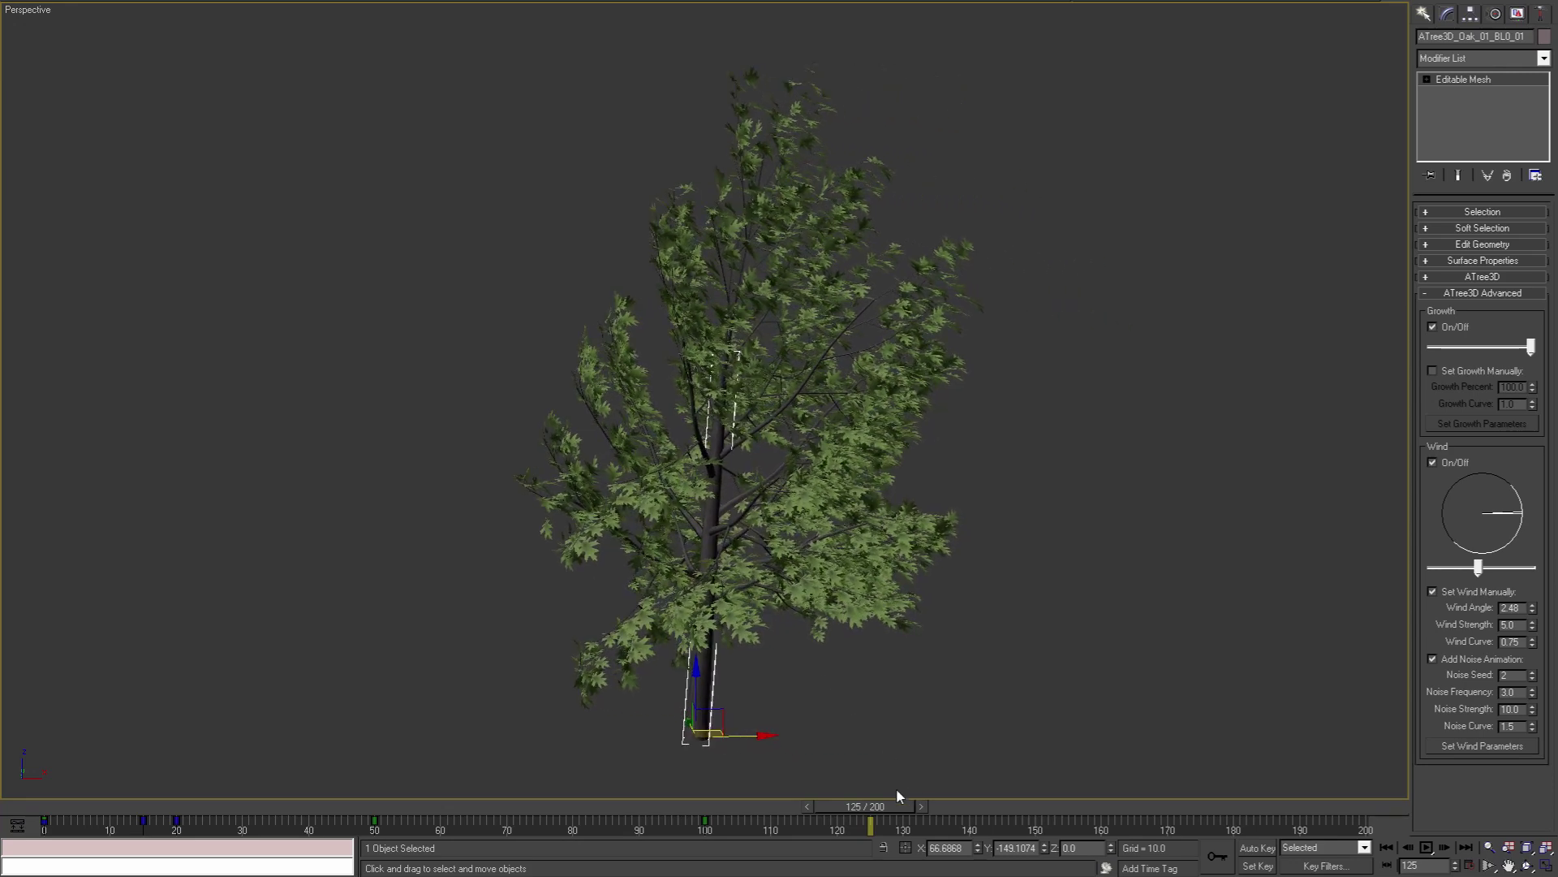
{"action": "left_click_drag", "start_coordinate": [801, 800], "coordinate": [79, 812]}
{"action": "left_click_drag", "start_coordinate": [526, 863], "coordinate": [1368, 828]}
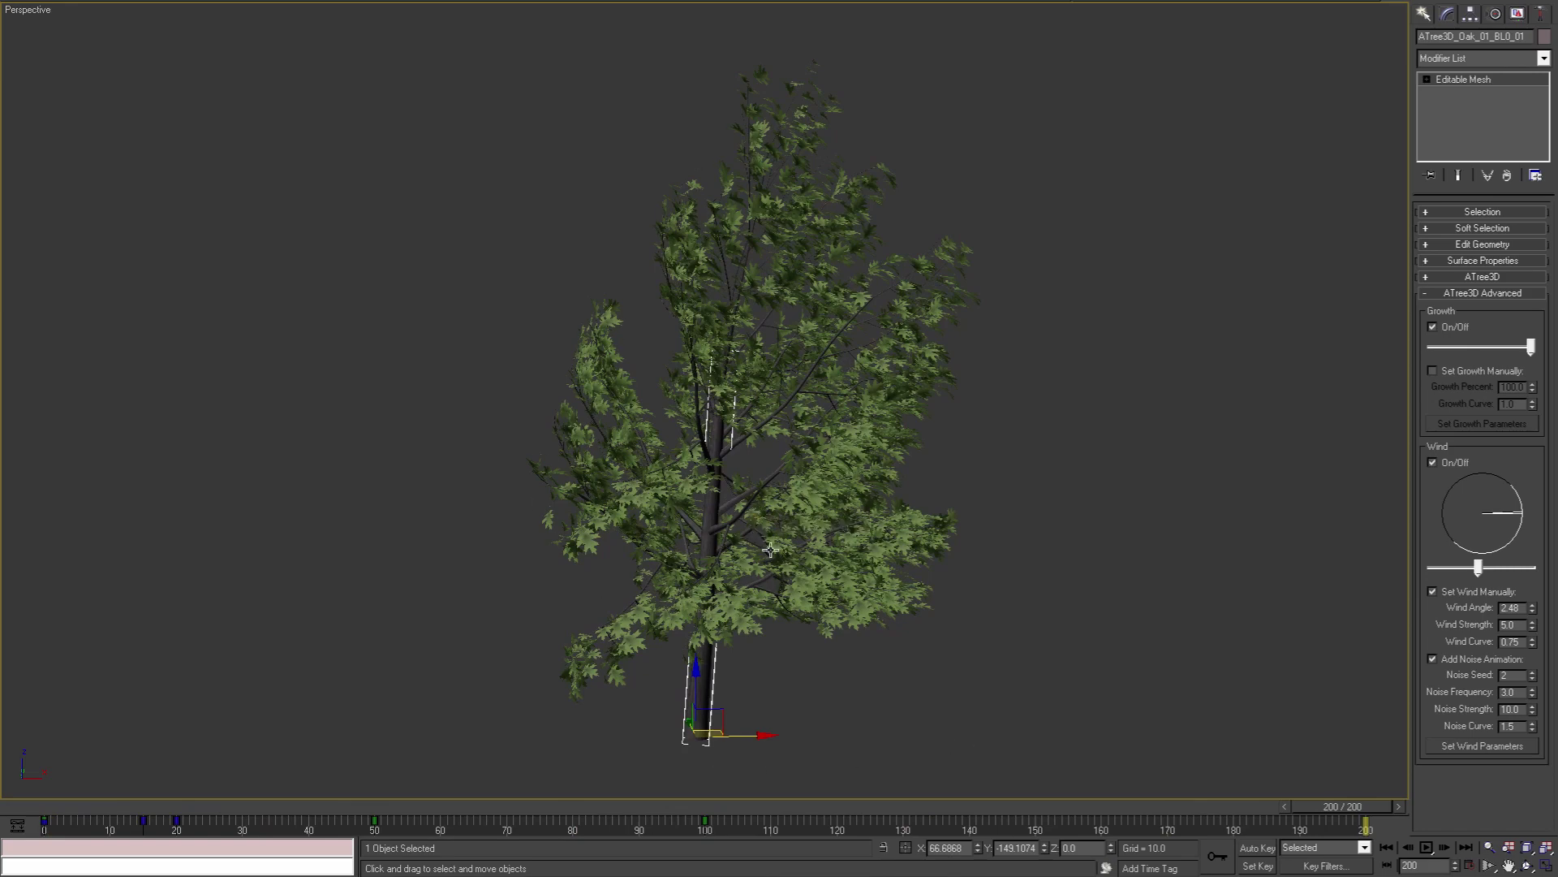
{"action": "left_click_drag", "start_coordinate": [1329, 808], "coordinate": [541, 819]}
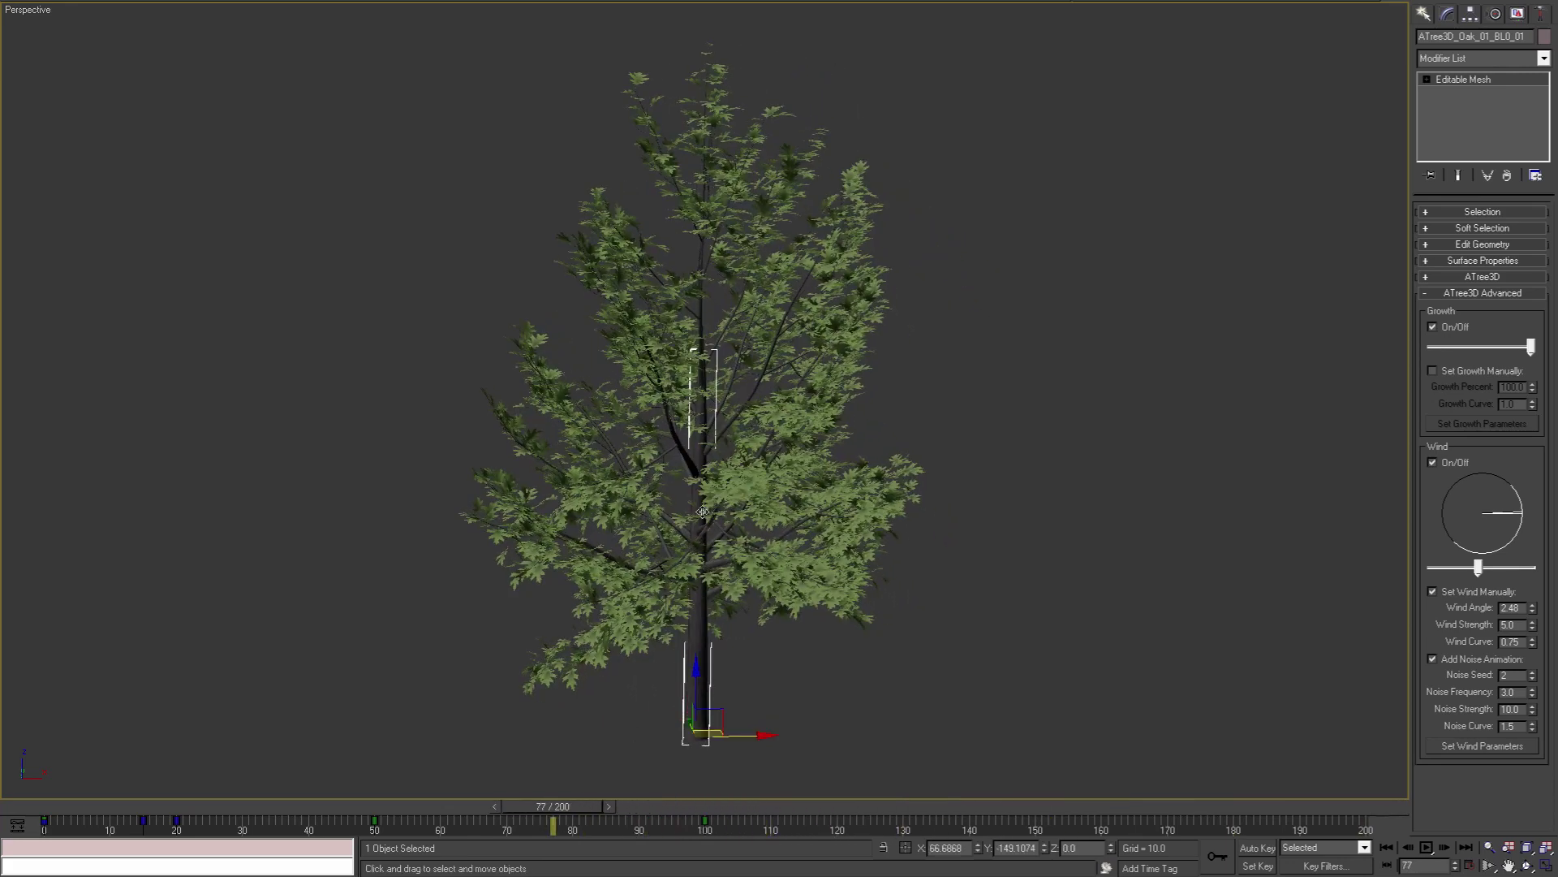